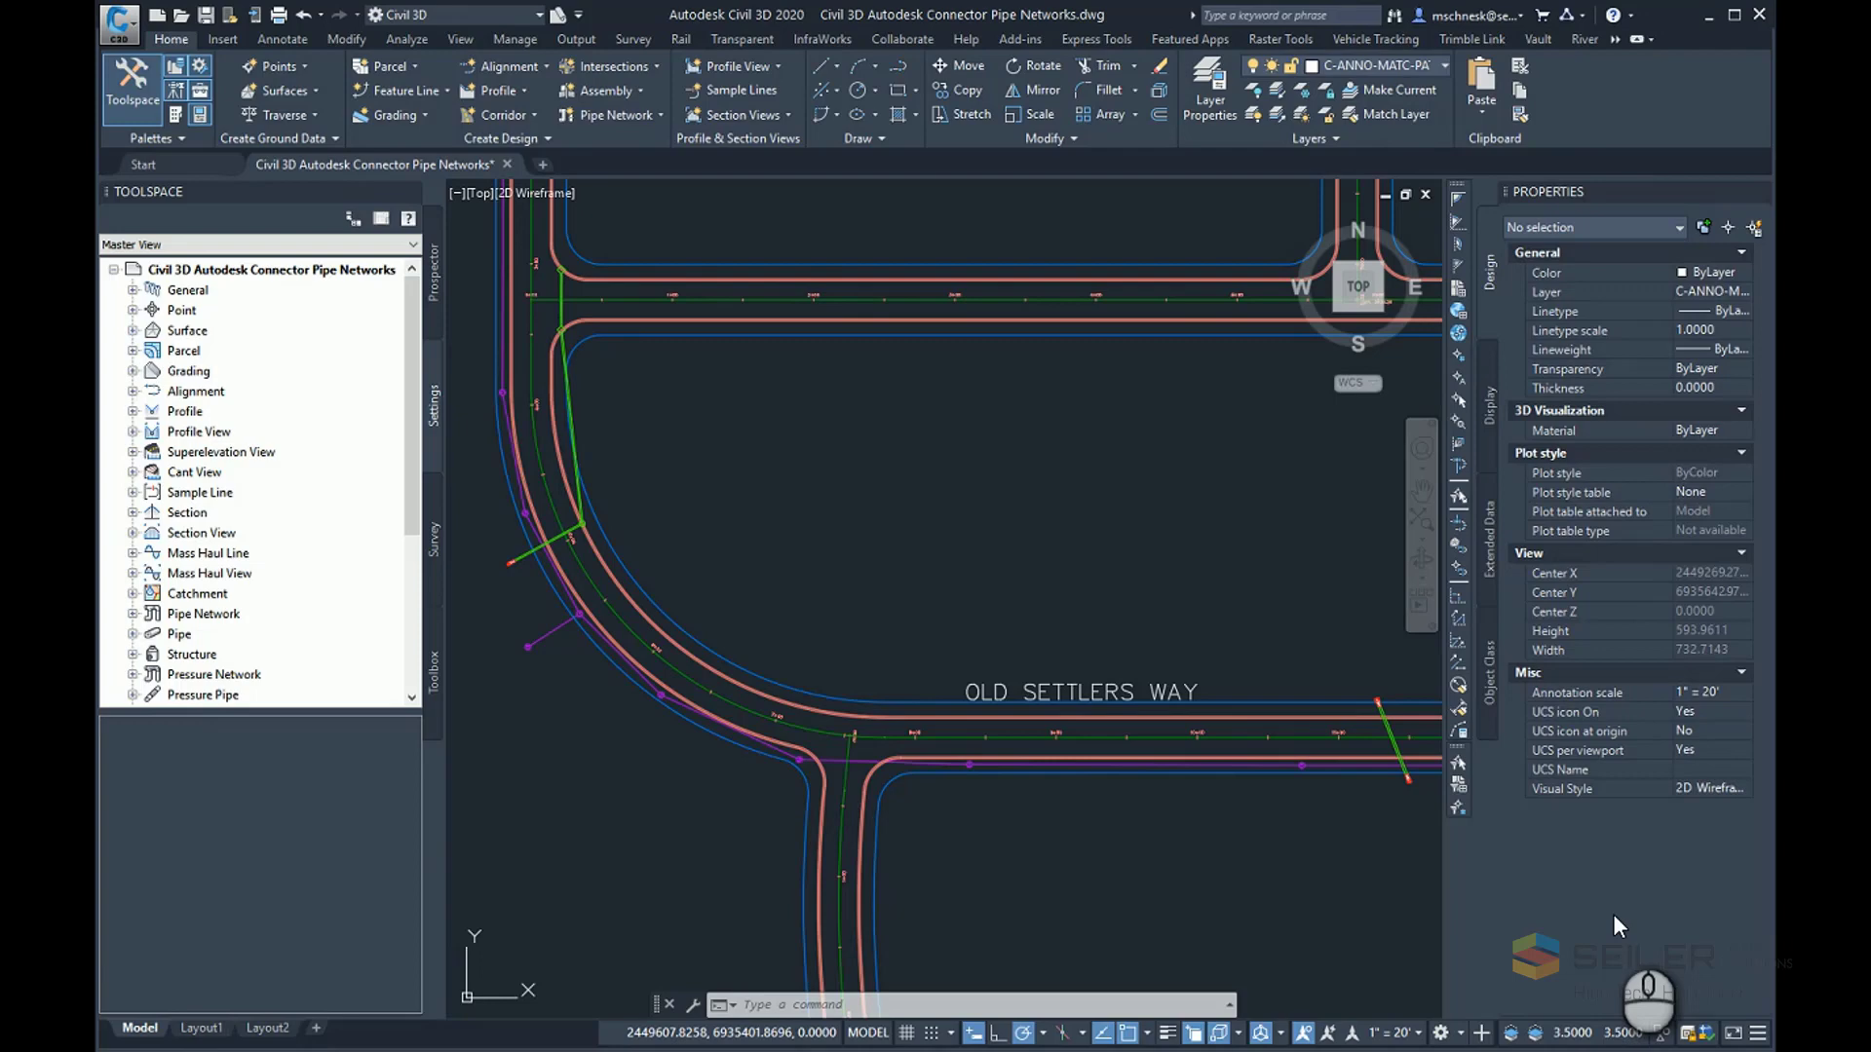
Pan along the curved road and inspect the manhole structure beside it, then deselect it.
middle_click_drag(880, 531, 896, 555)
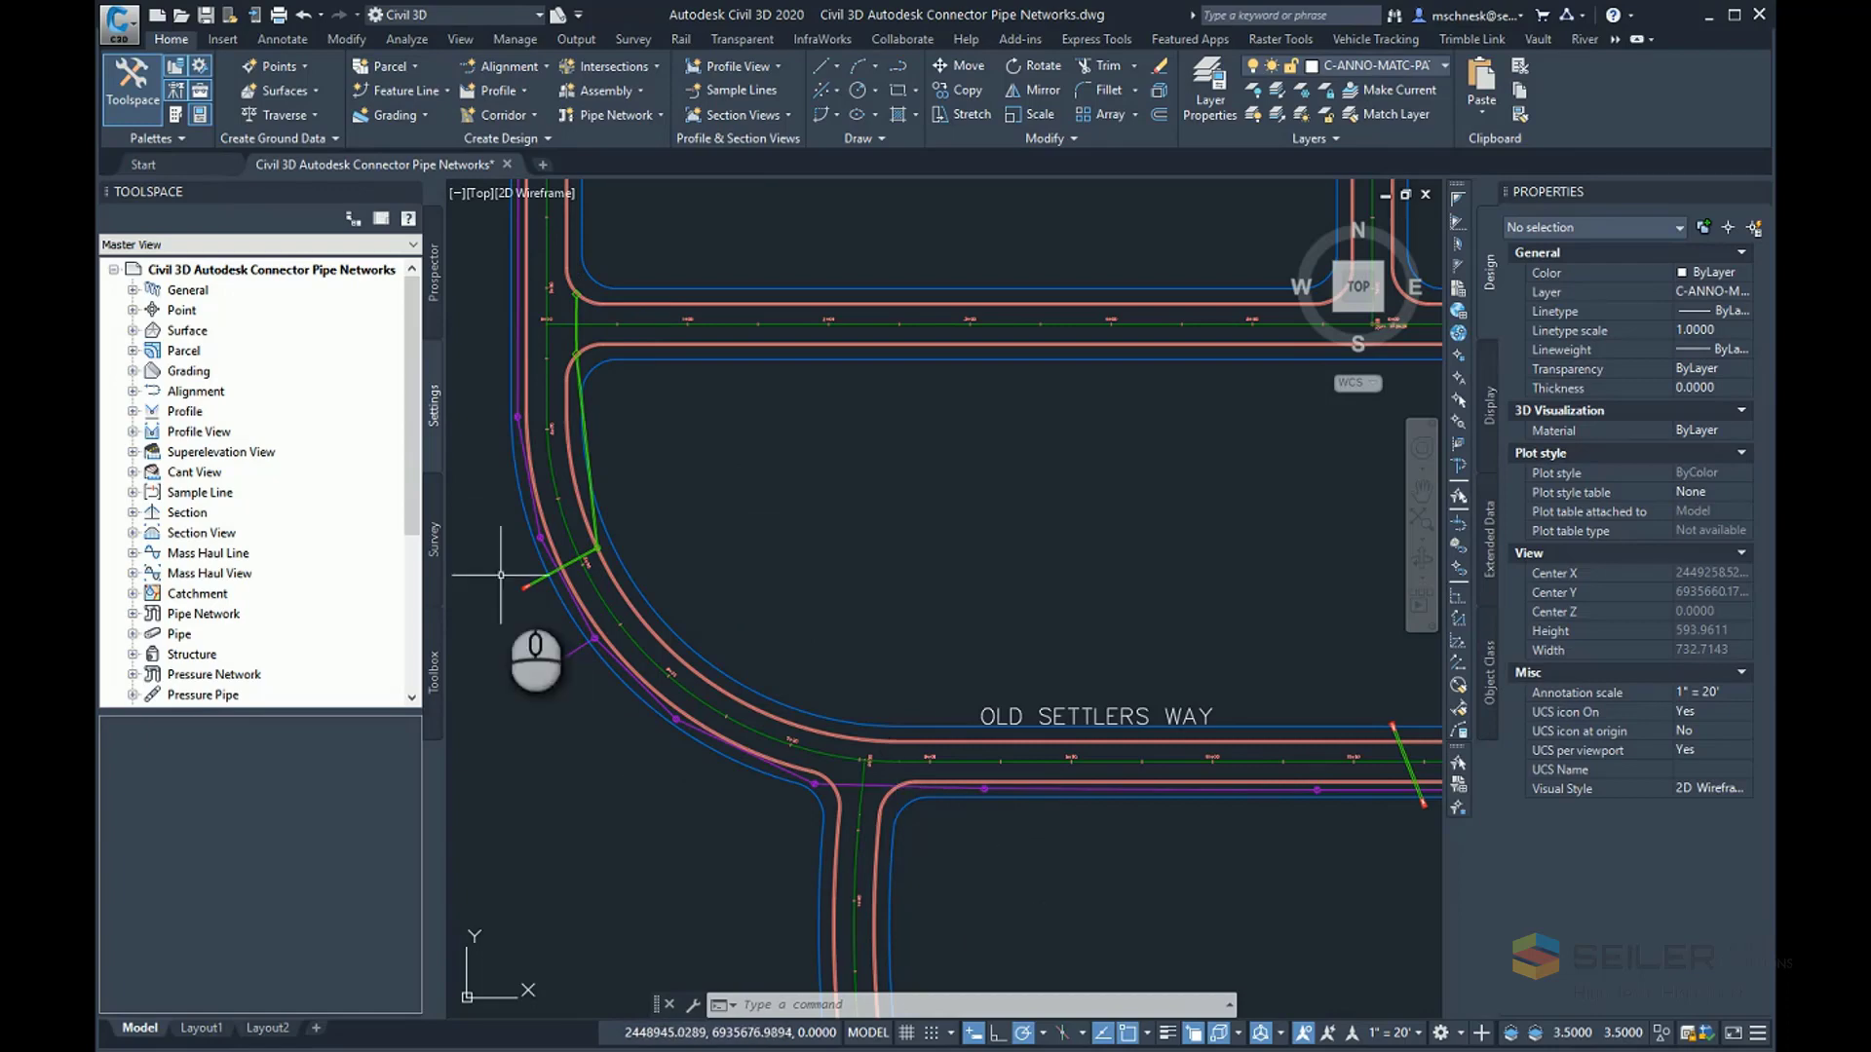
scroll(506, 595, "up", 4)
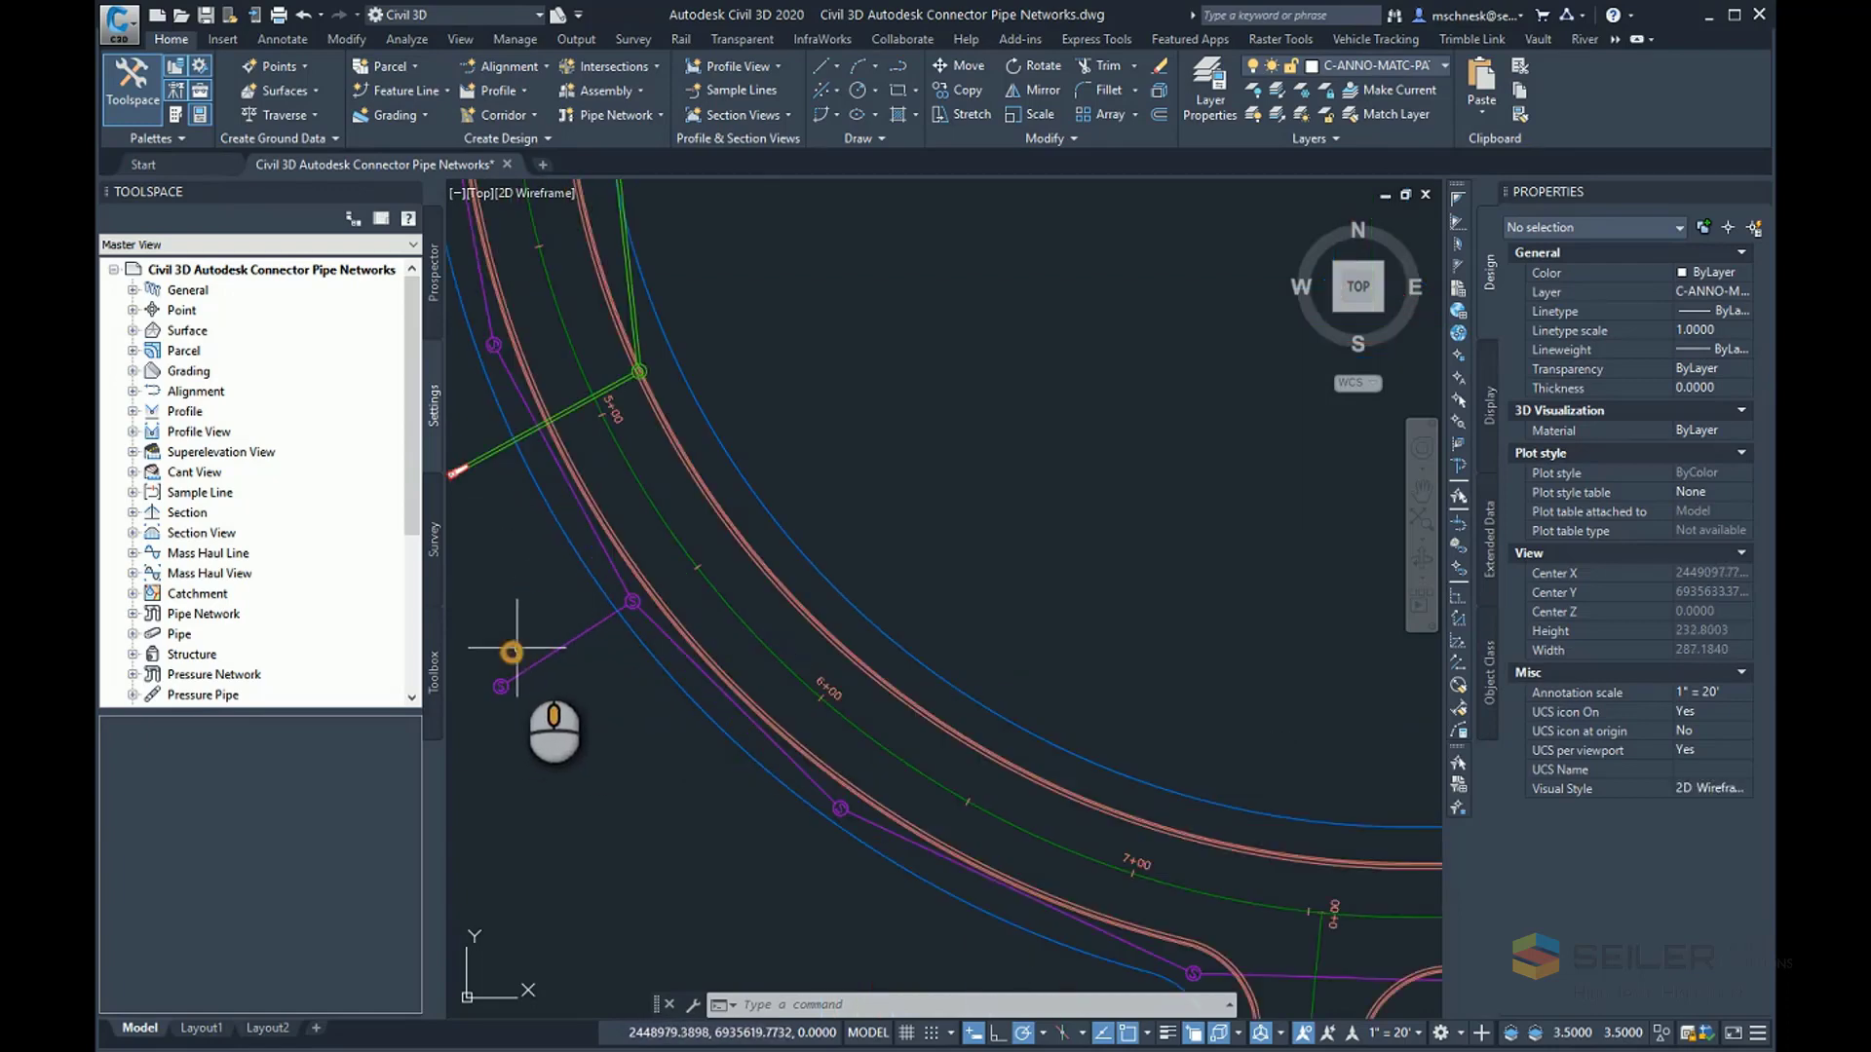
middle_click_drag(511, 653, 570, 658)
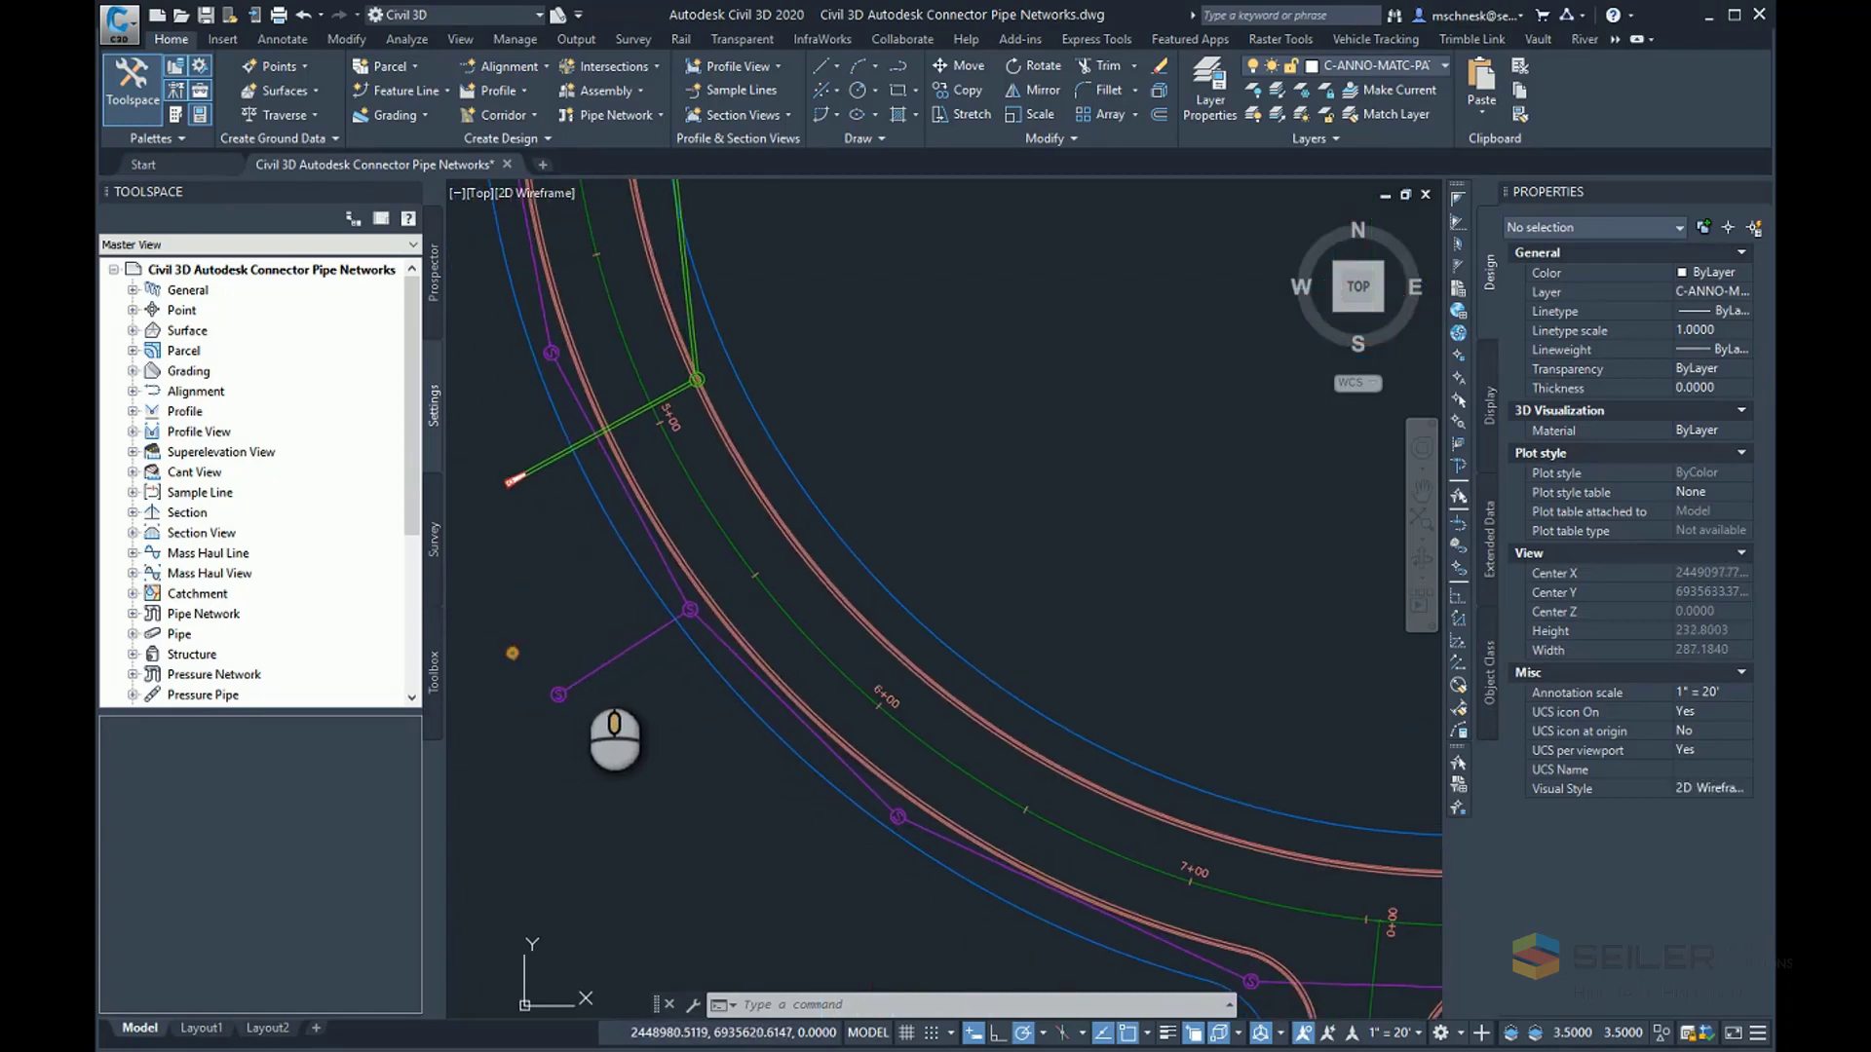
left_click(558, 695)
left_click(540, 671)
left_click(823, 638)
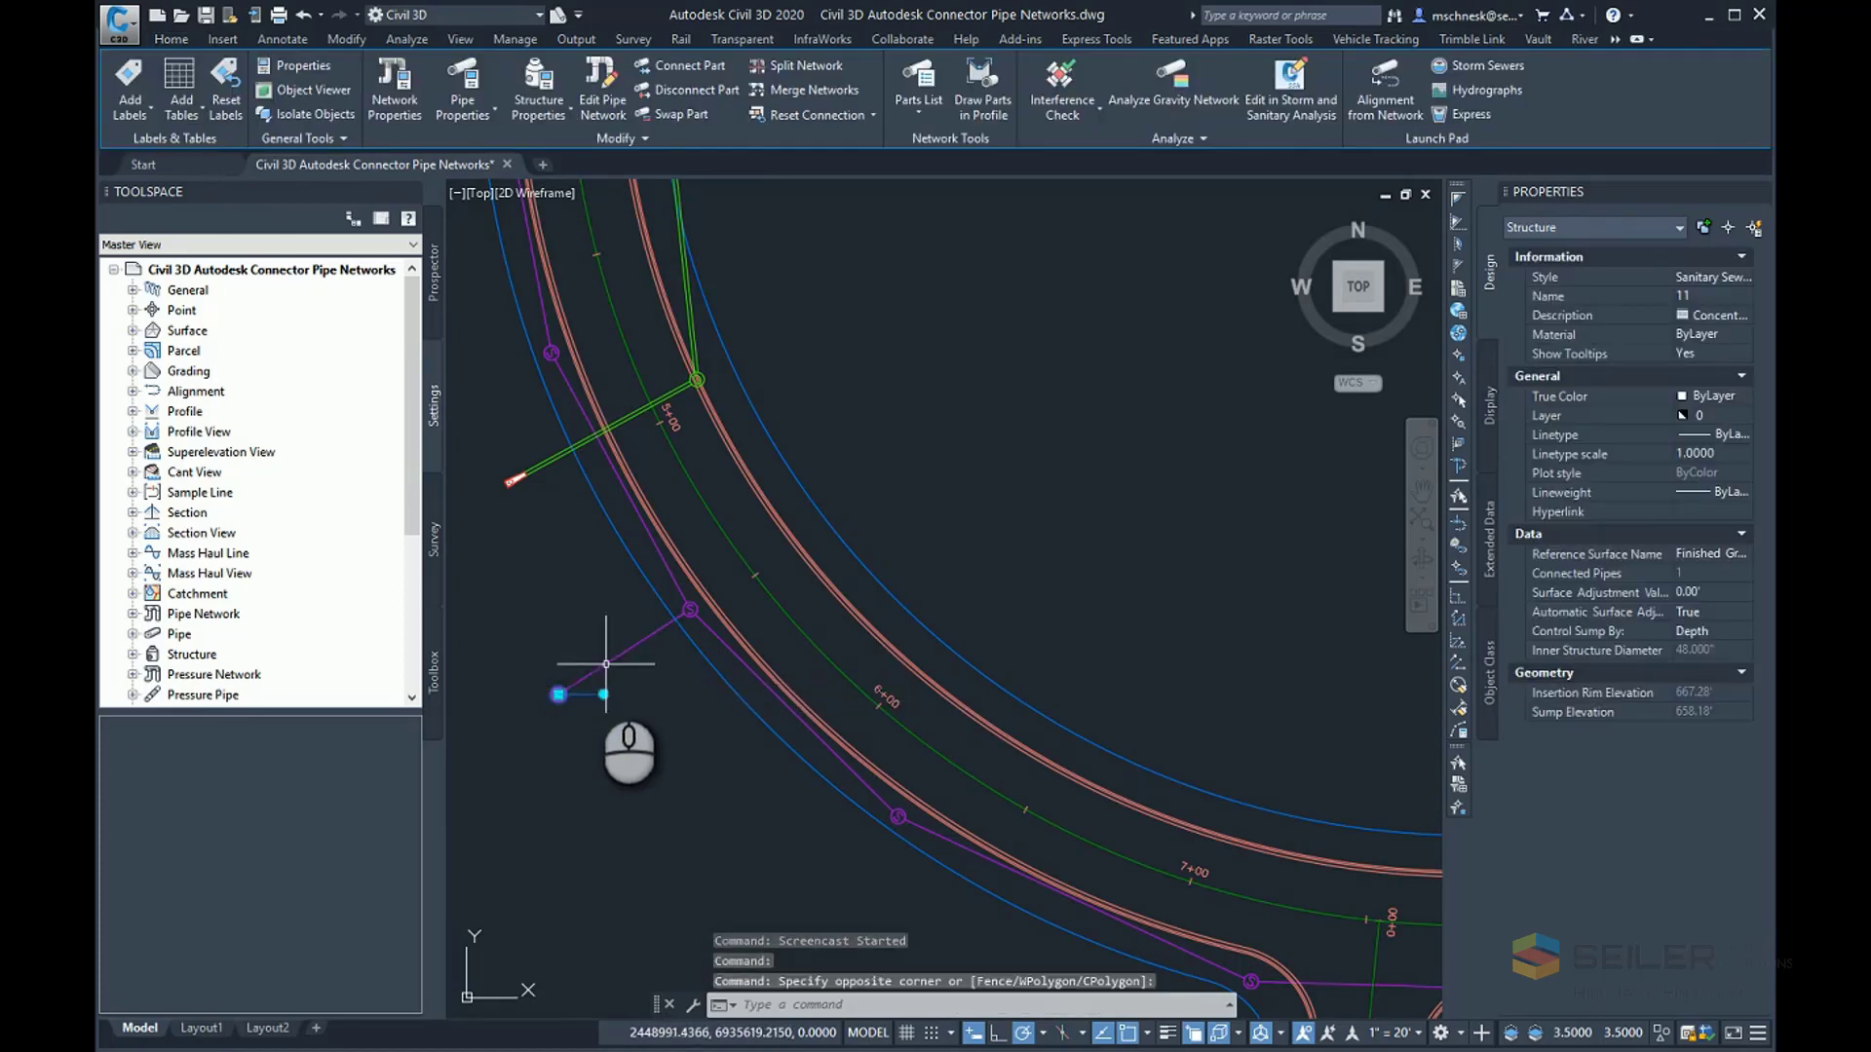
scroll(606, 664, "down", 5)
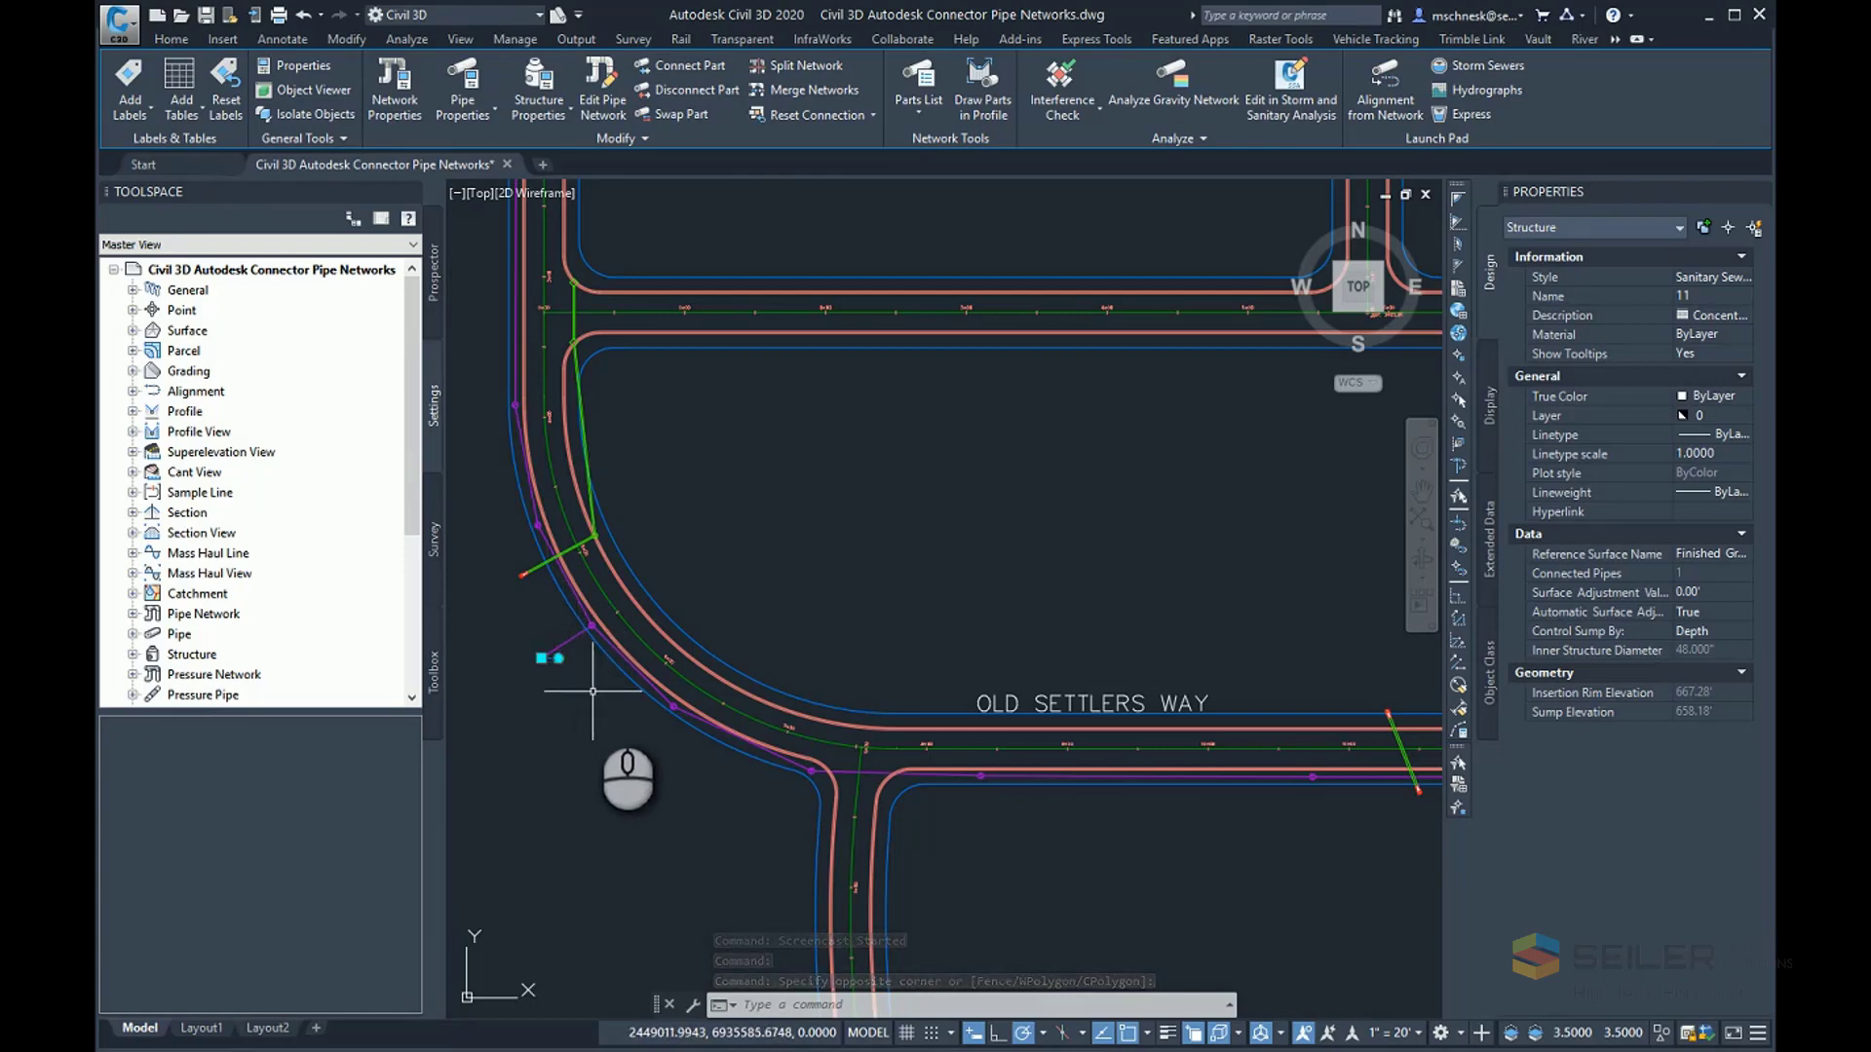
key("Escape")
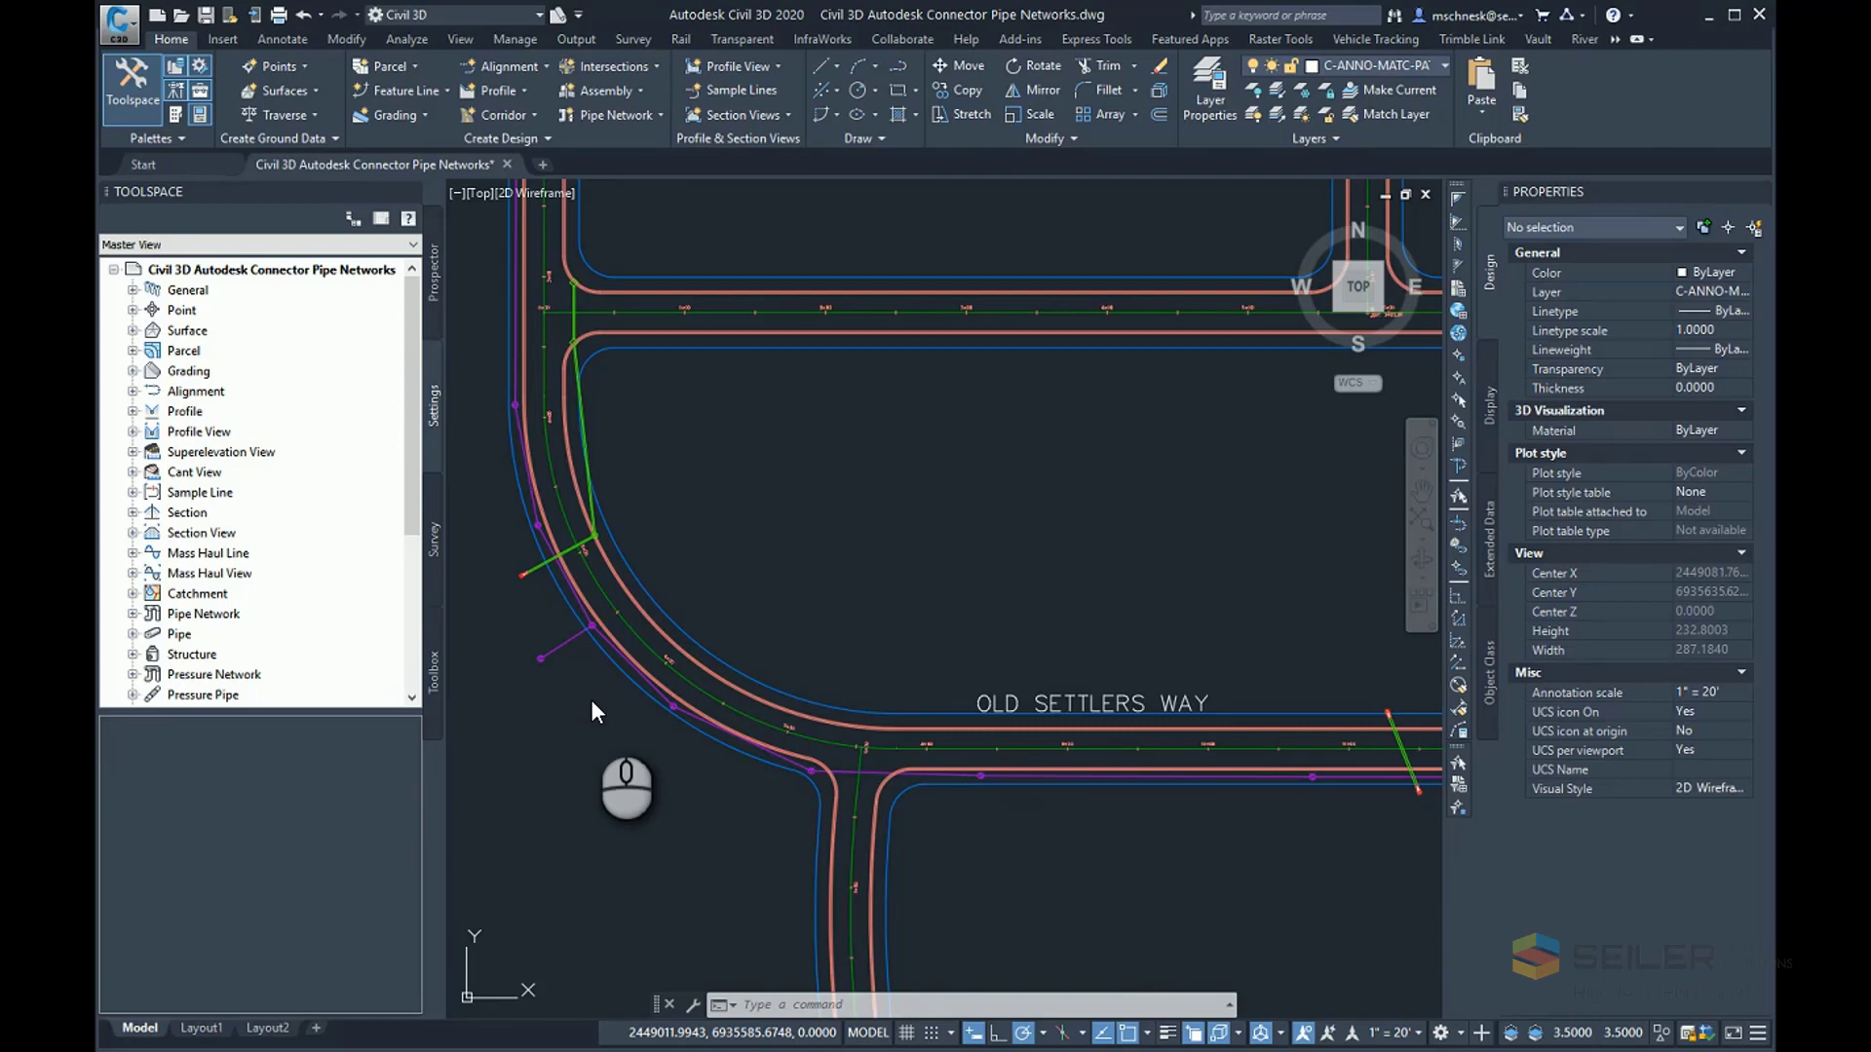
Launch Publish to ArcGIS from the Output tab and connect to the ArcGIS Online portal.
middle_click_drag(962, 635, 958, 635)
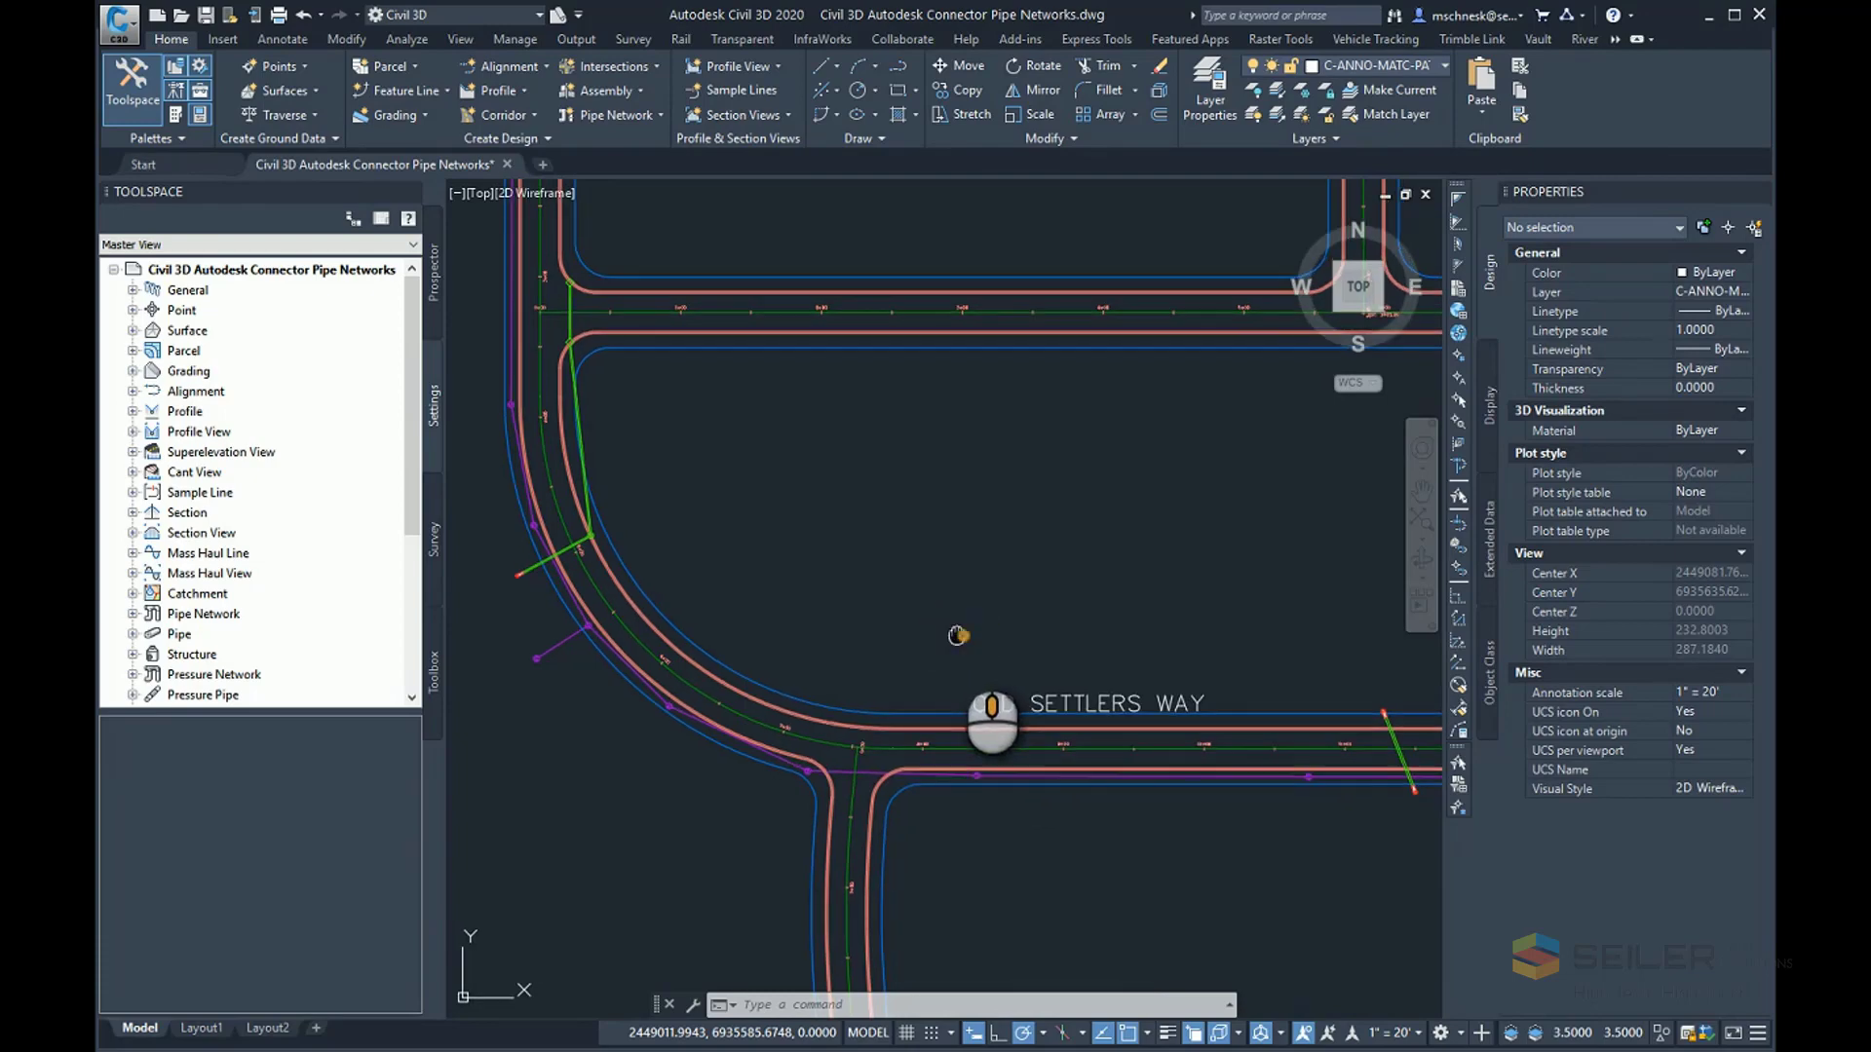
scroll(983, 547, "down", 5)
scroll(984, 548, "up", 2)
mouse_move(980, 546)
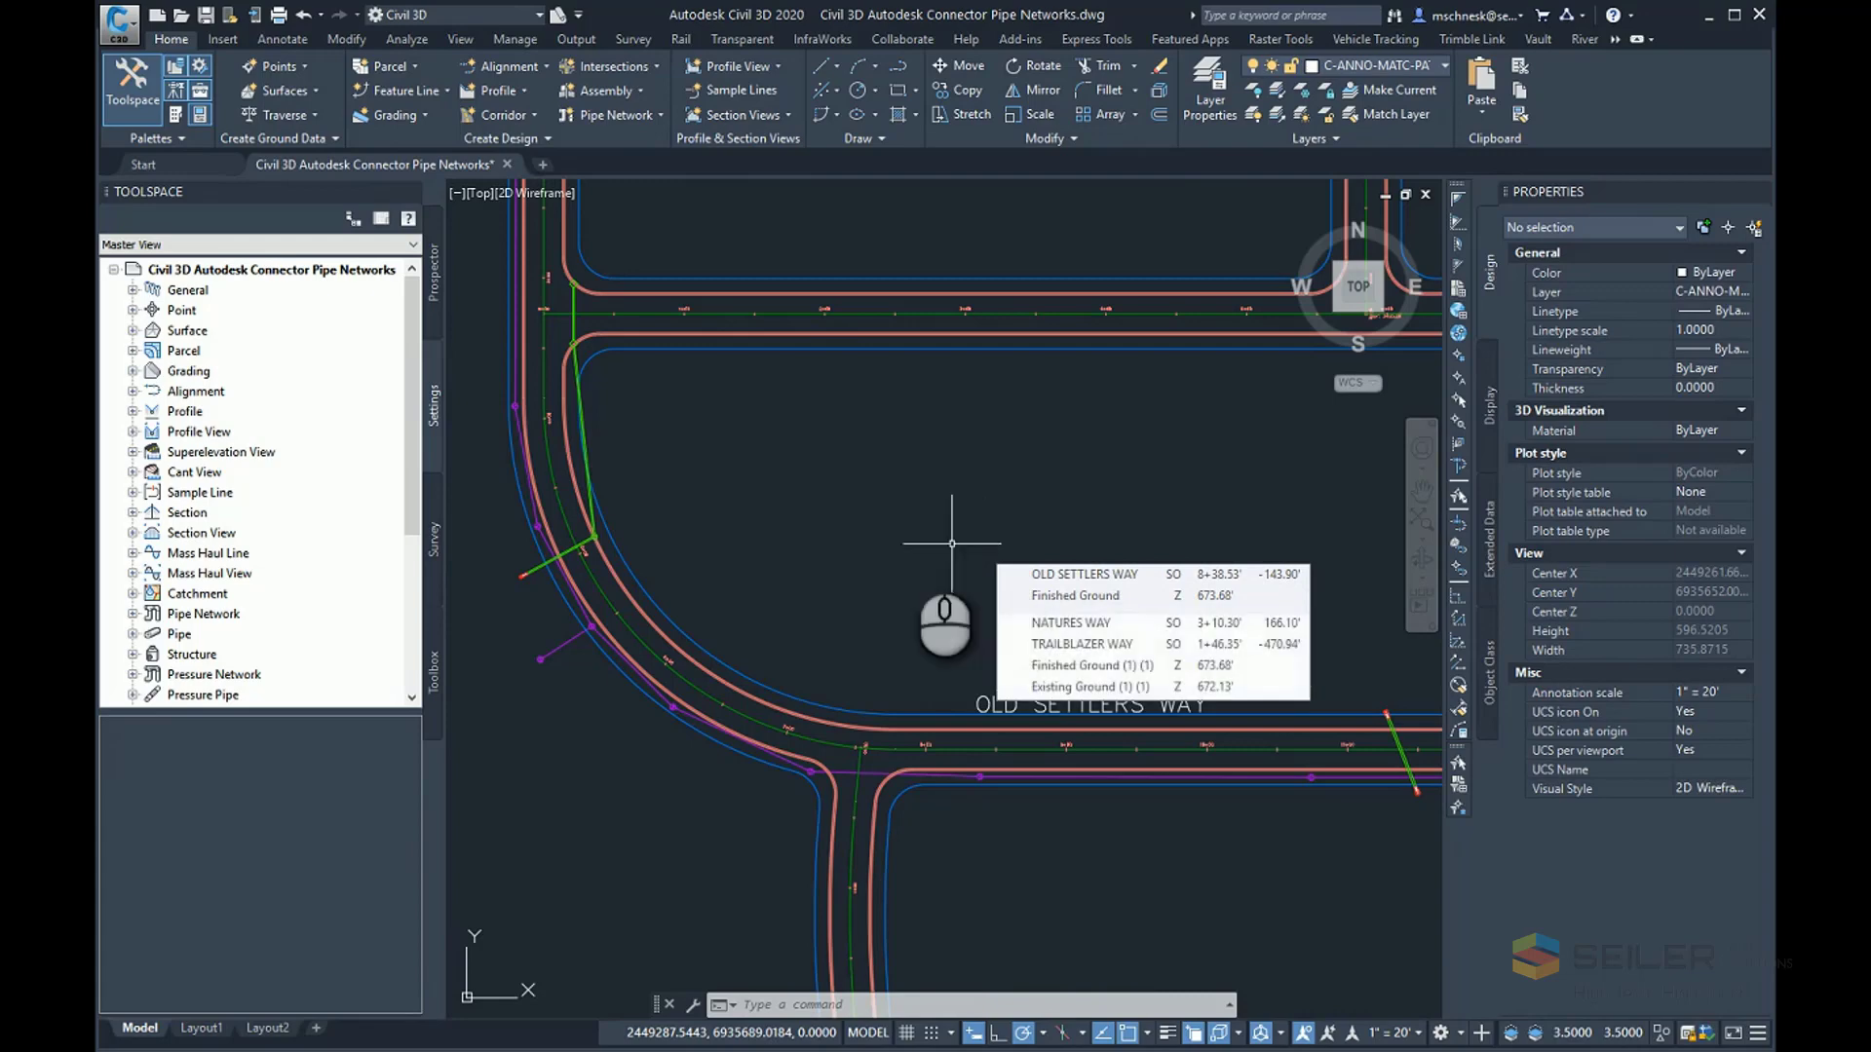
mouse_move(908, 538)
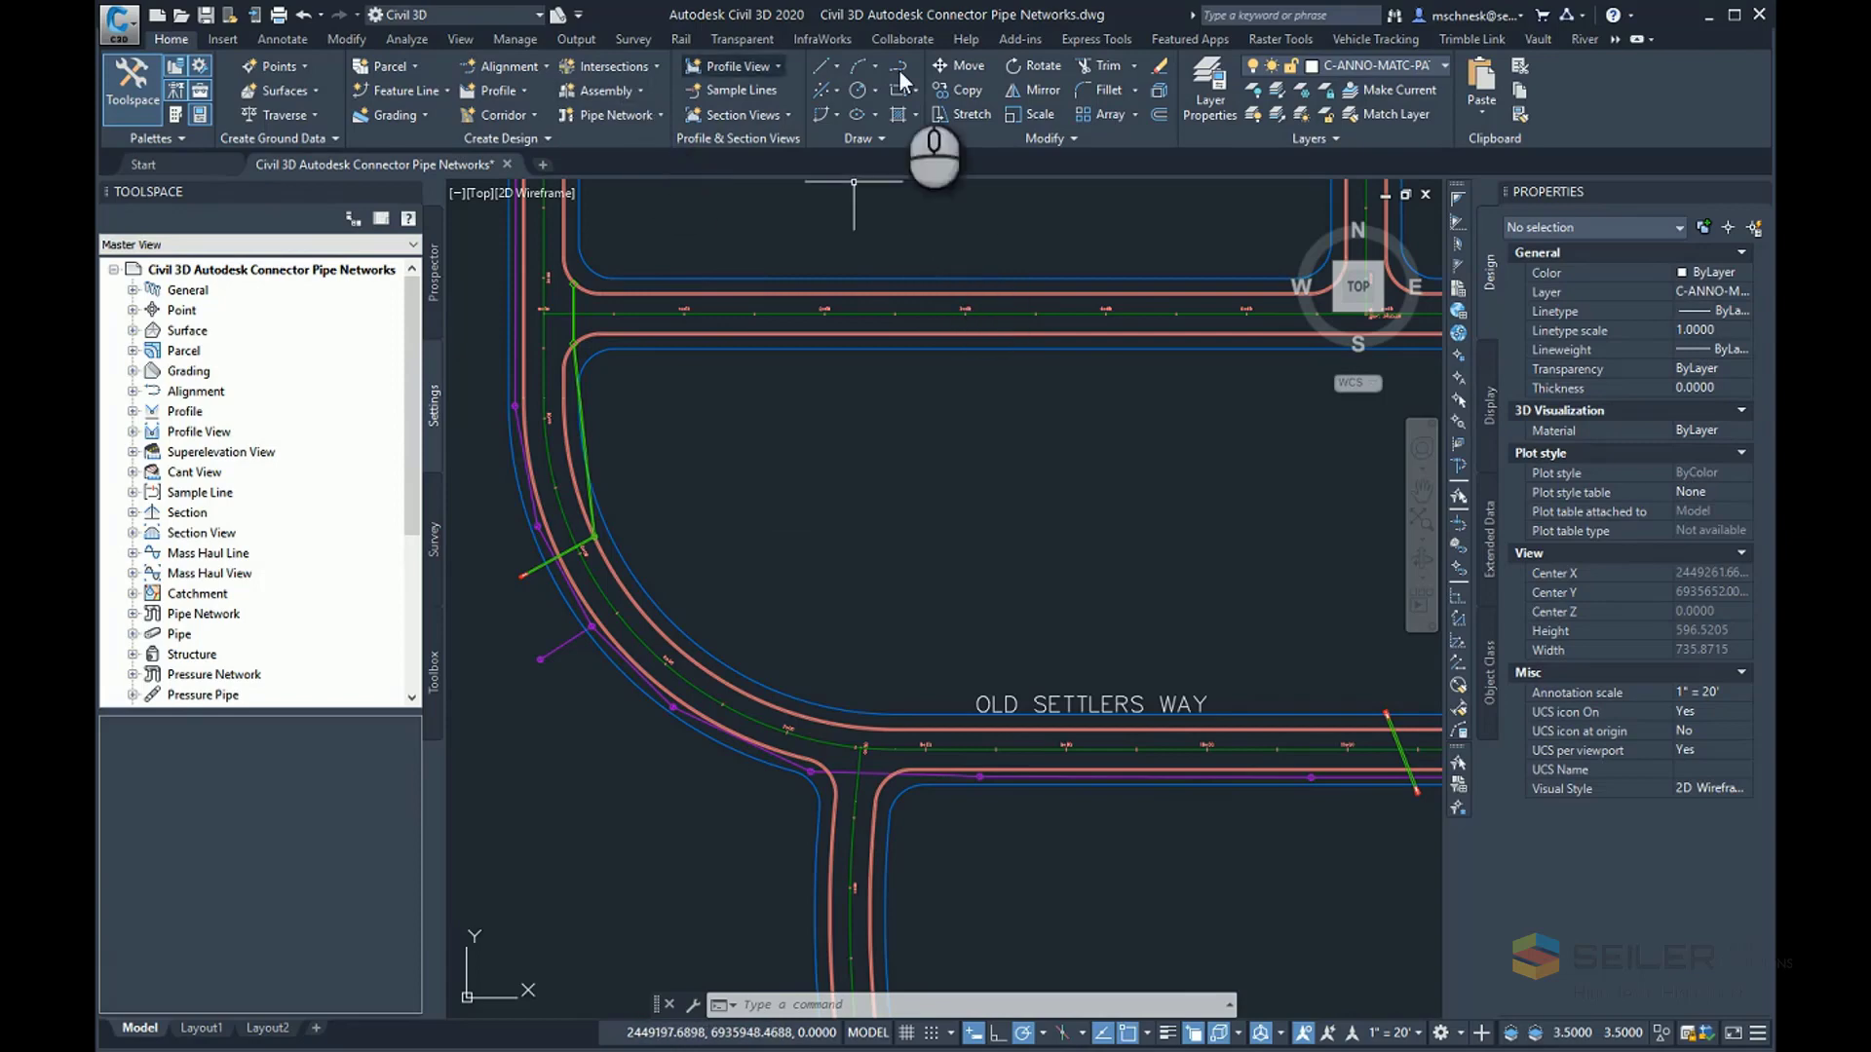
left_click(576, 39)
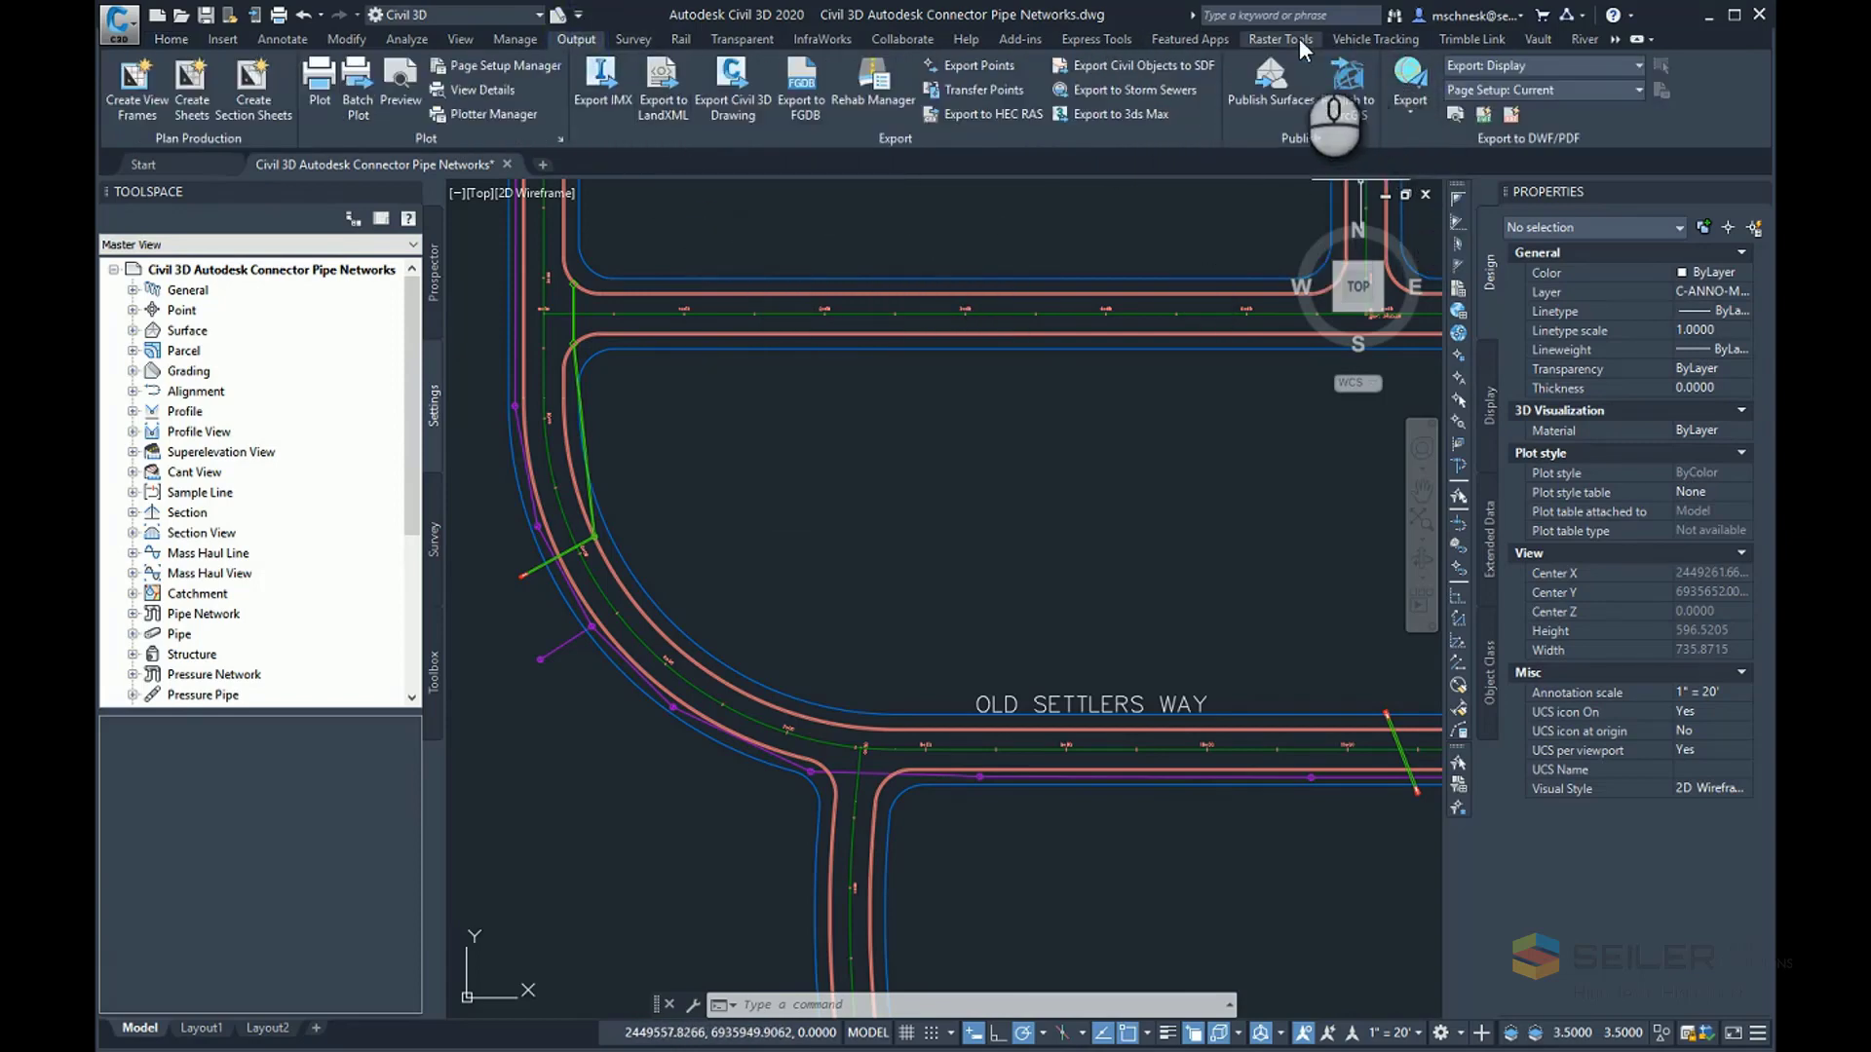
left_click(1348, 107)
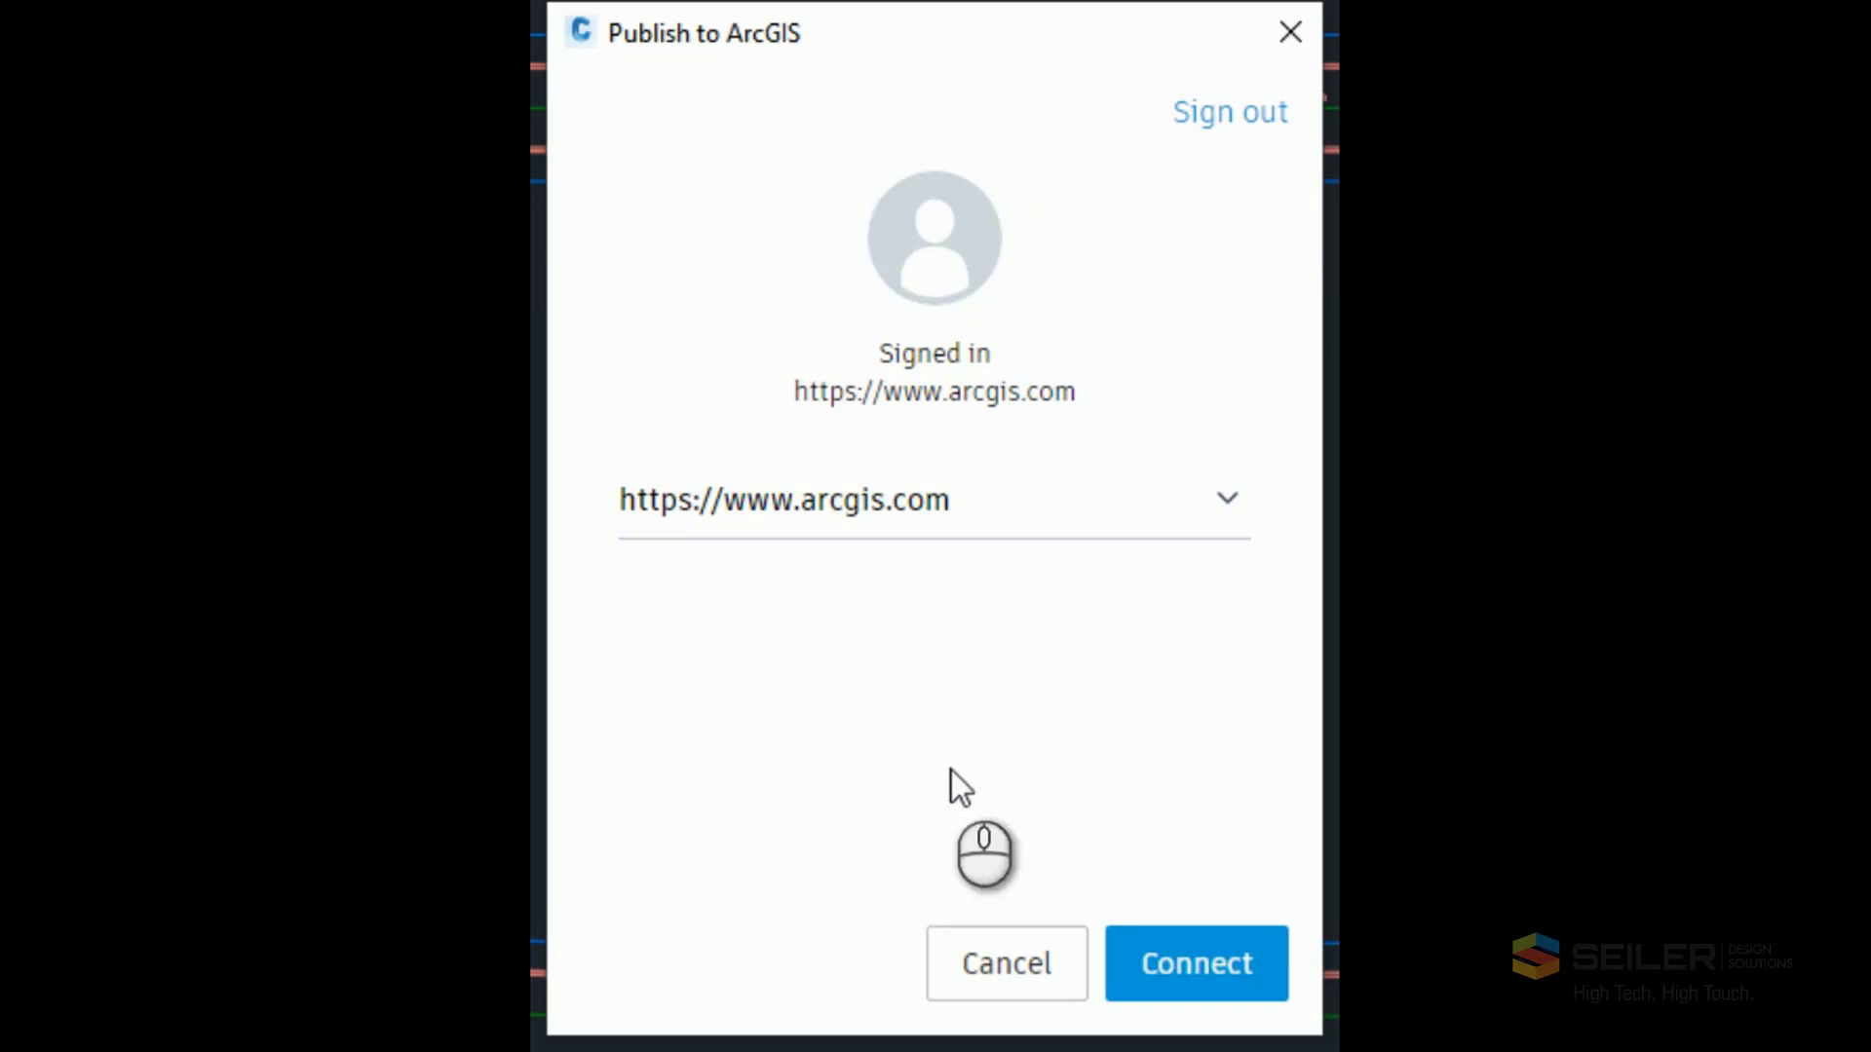
left_click(1148, 943)
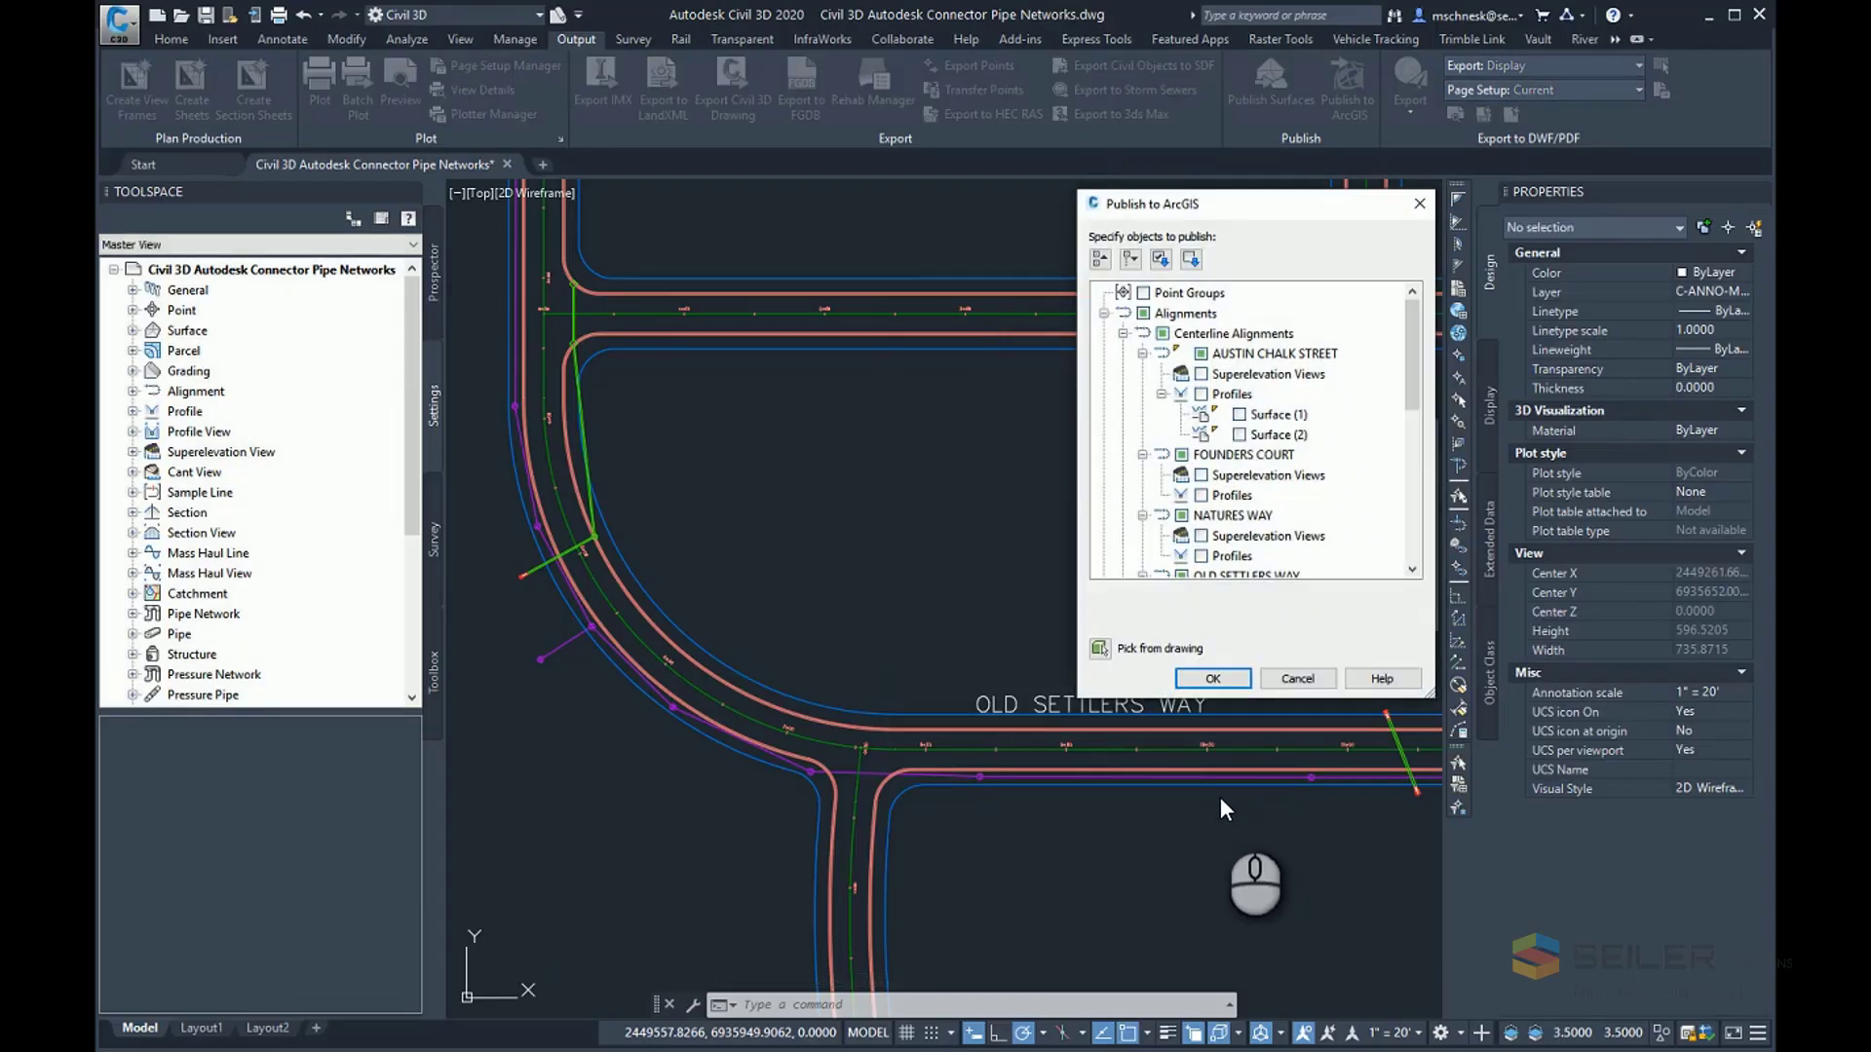
Clear all objects, check only Storm Network and all Alignments, and confirm the selection.
left_click_drag(1186, 204, 960, 212)
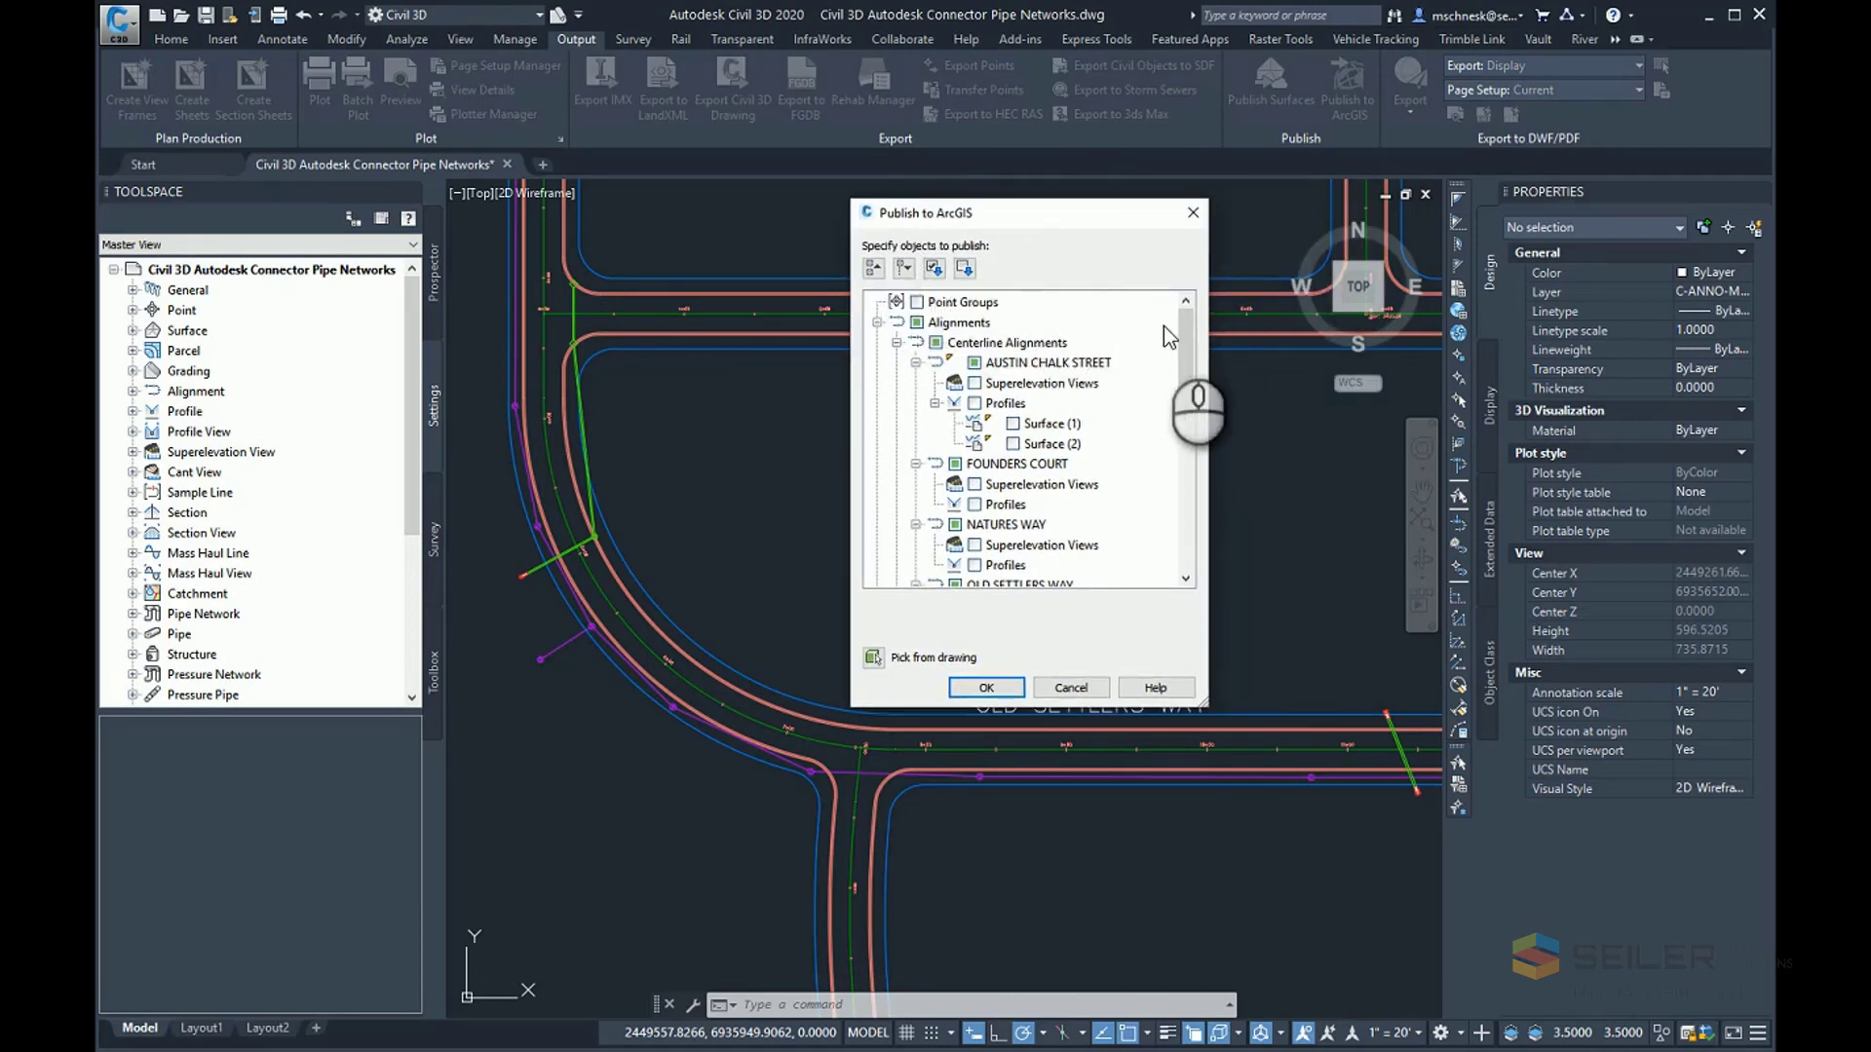
left_click_drag(1183, 331, 1194, 504)
left_click(965, 269)
left_click(937, 565)
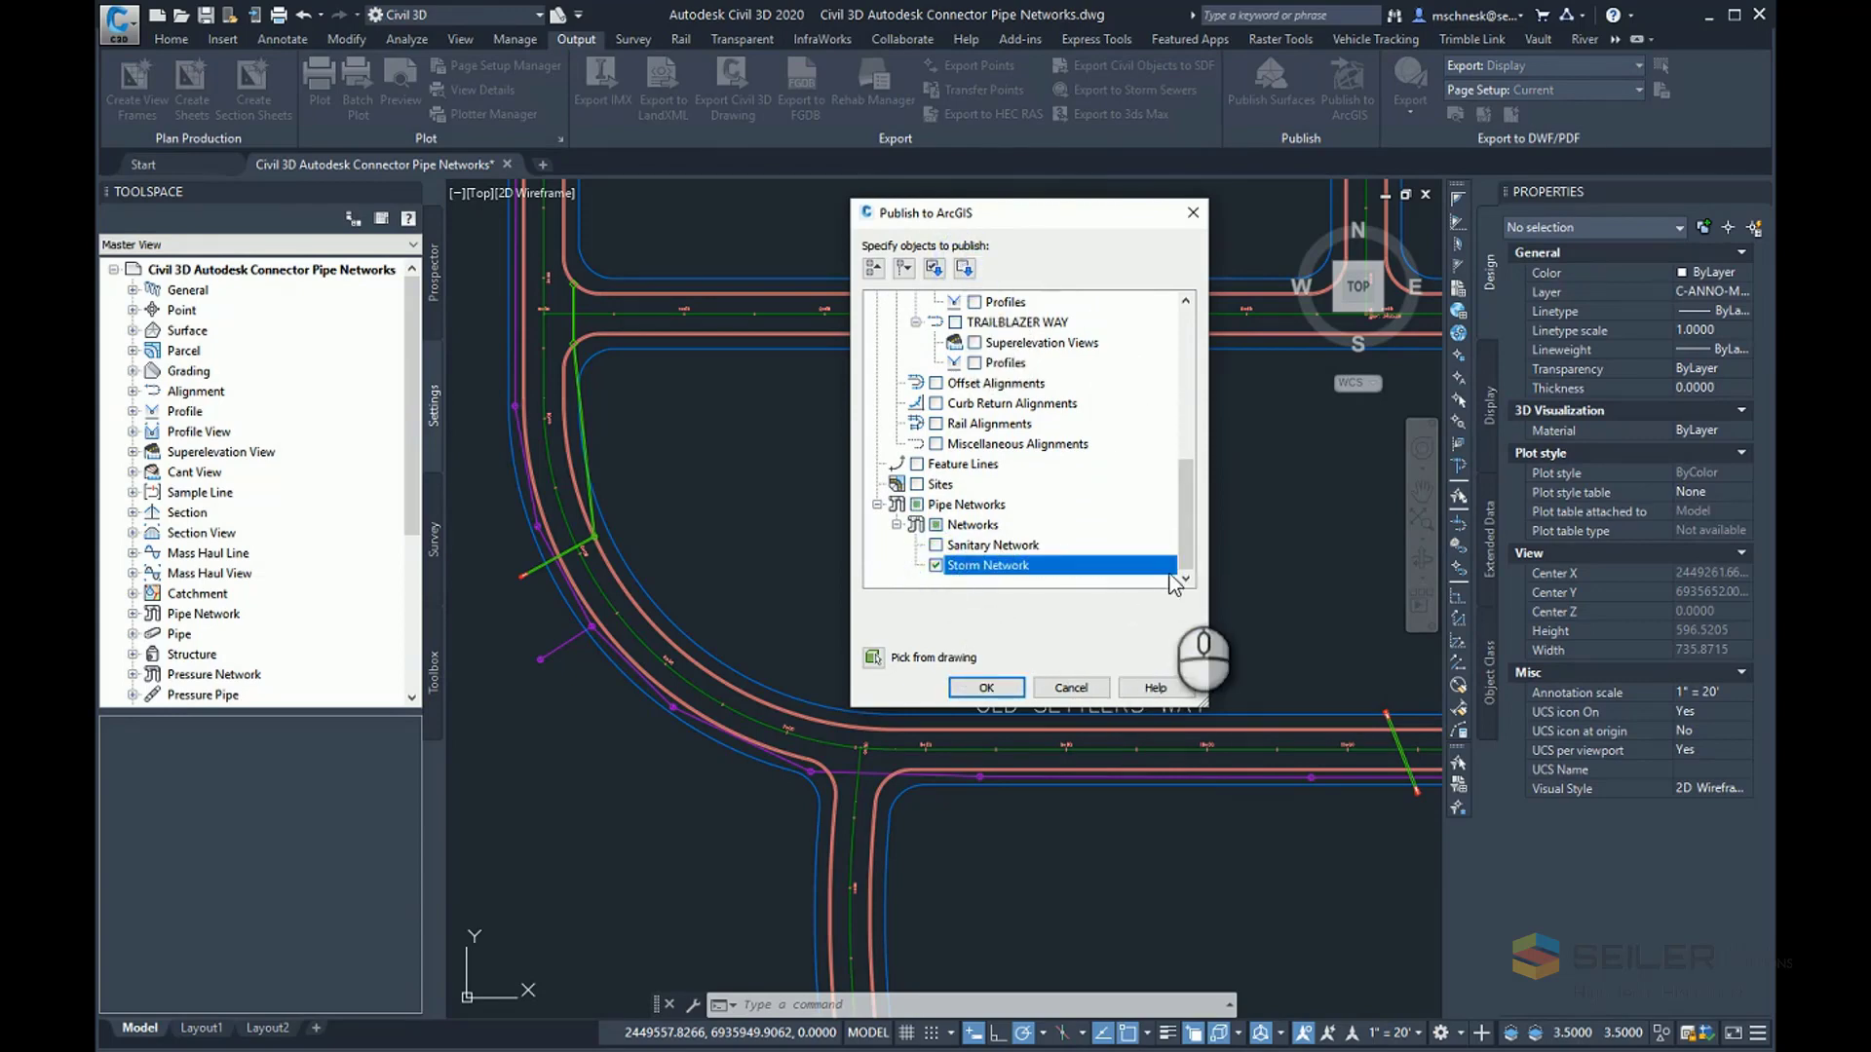
left_click_drag(1189, 553, 1196, 399)
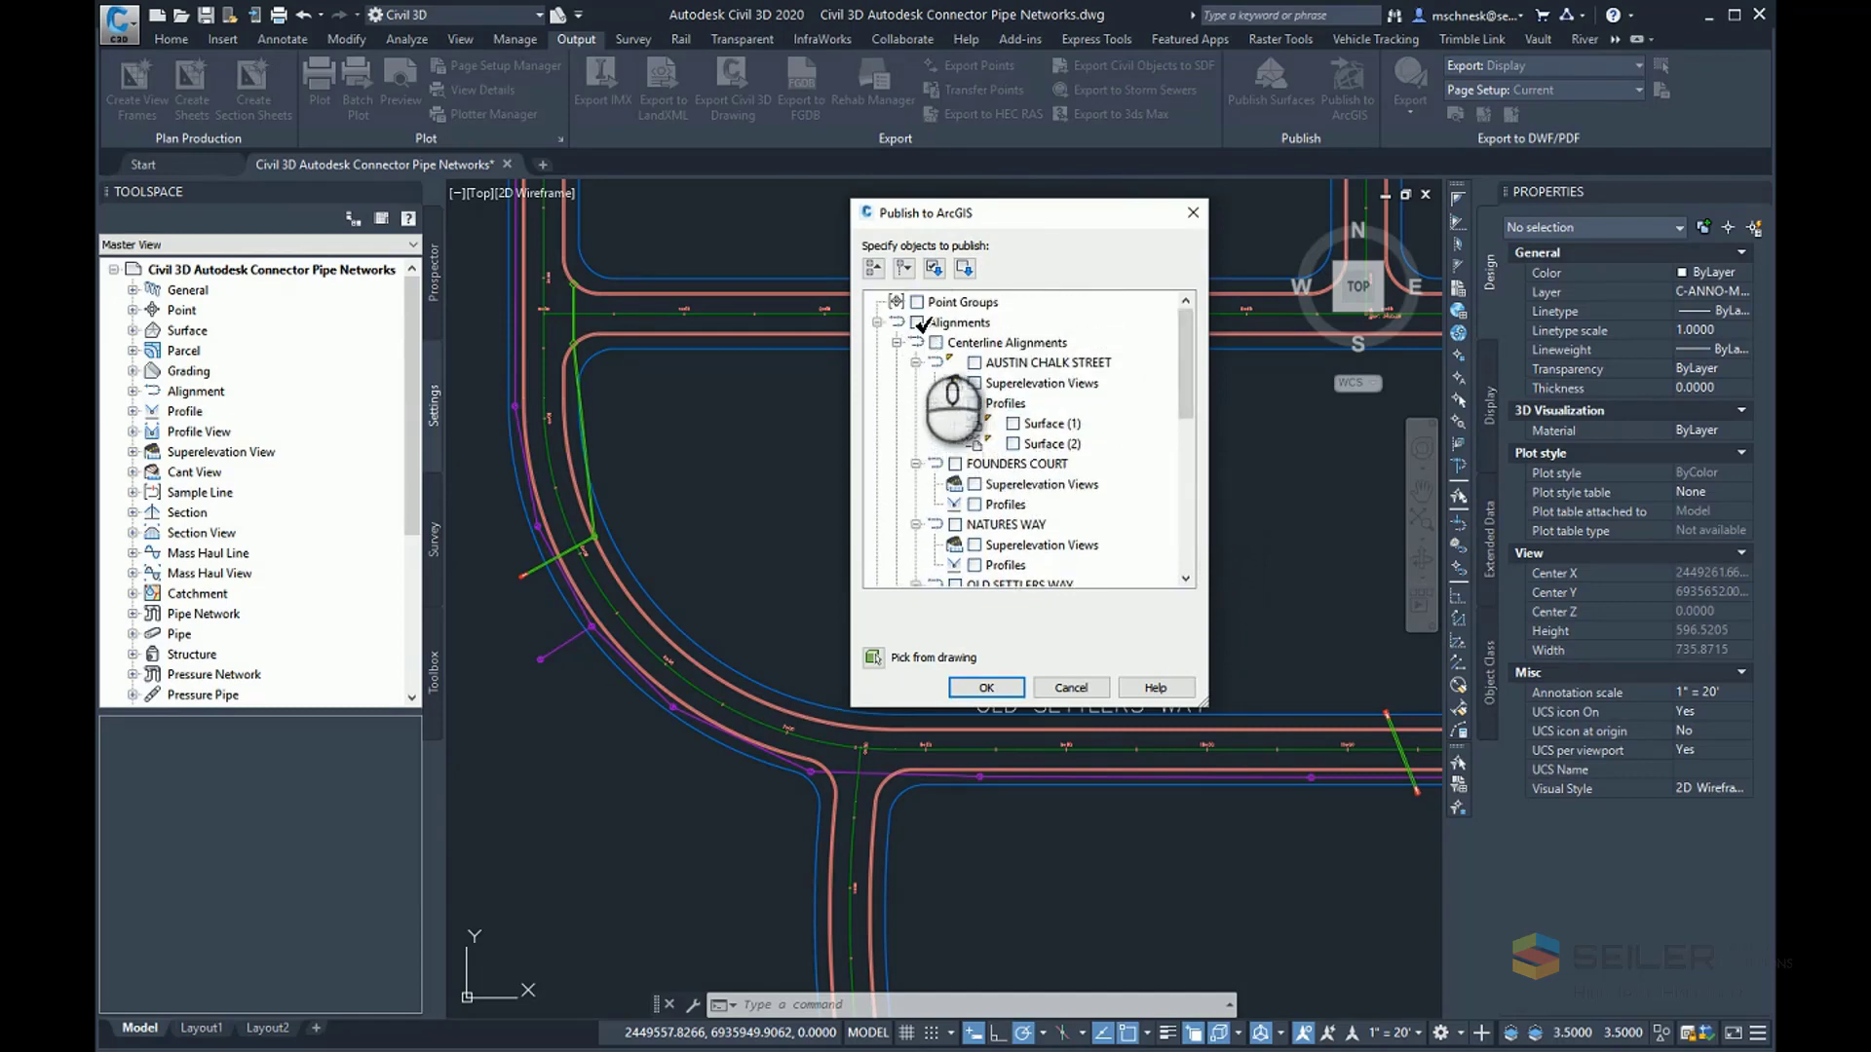
left_click(916, 322)
left_click_drag(1190, 366, 1191, 493)
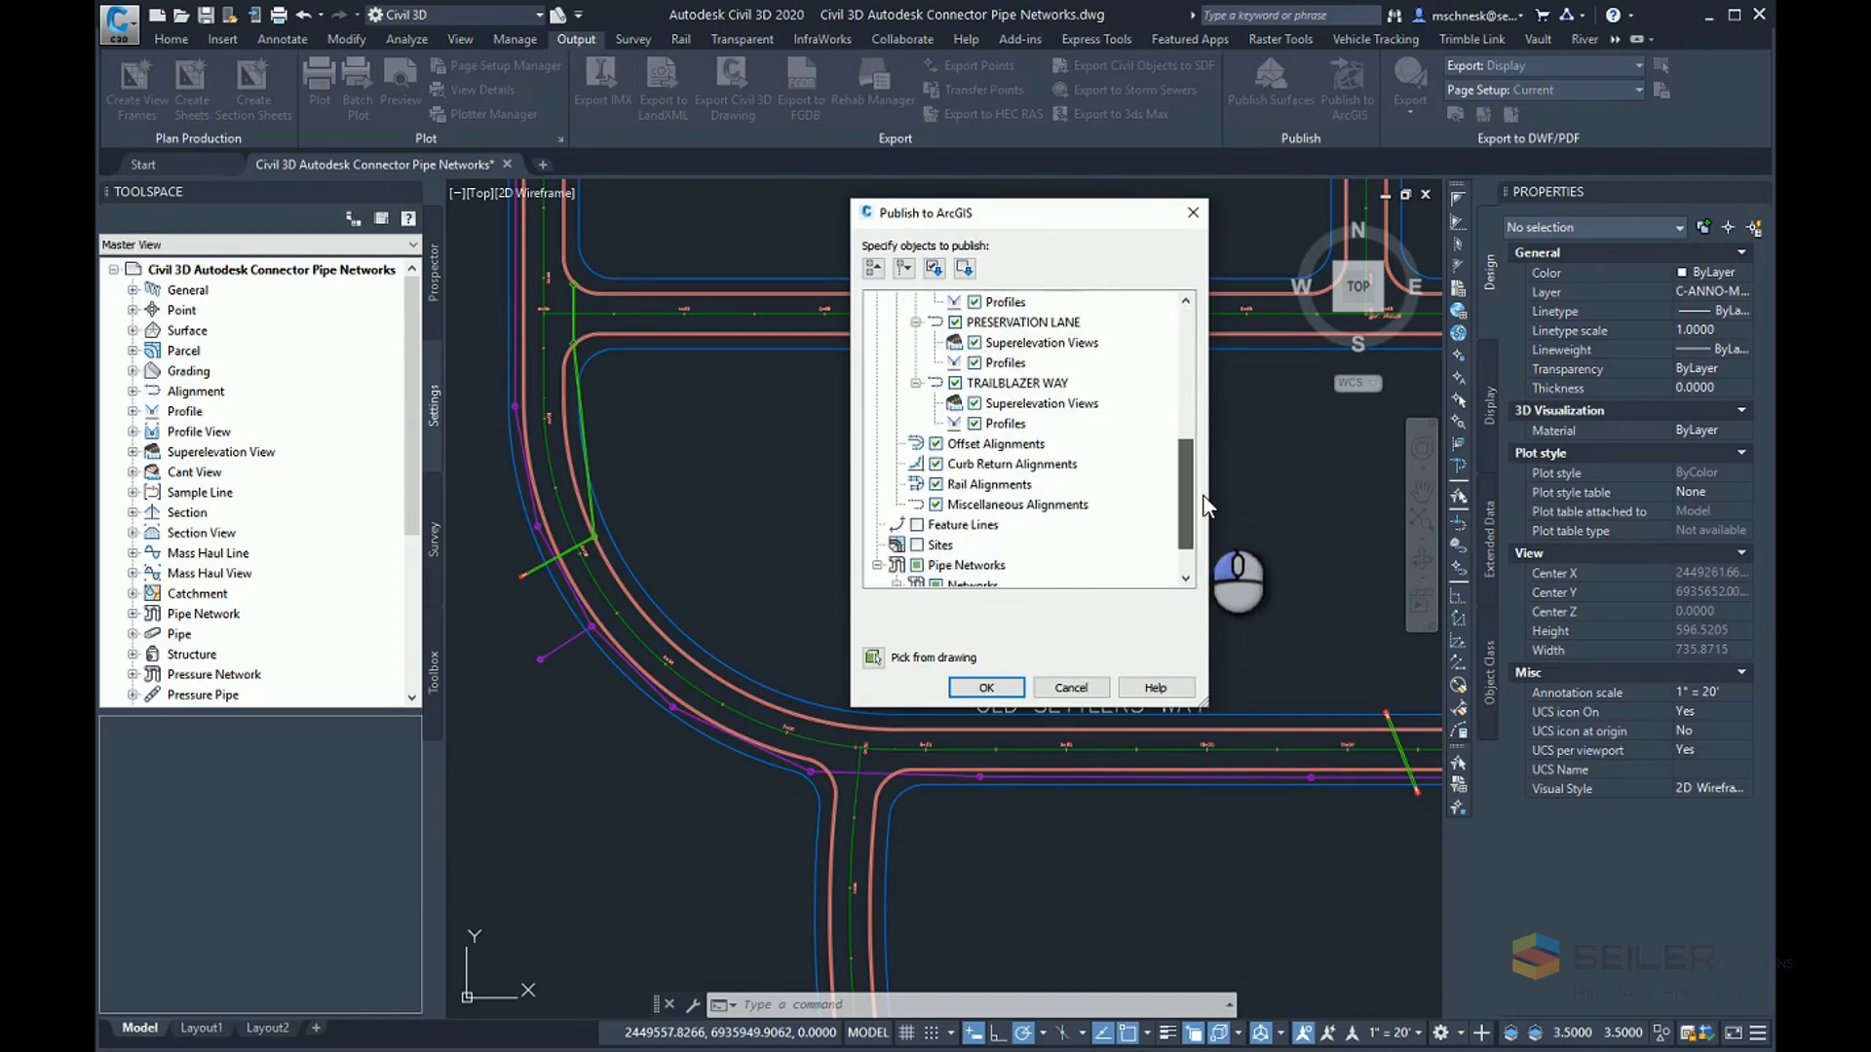
left_click(981, 682)
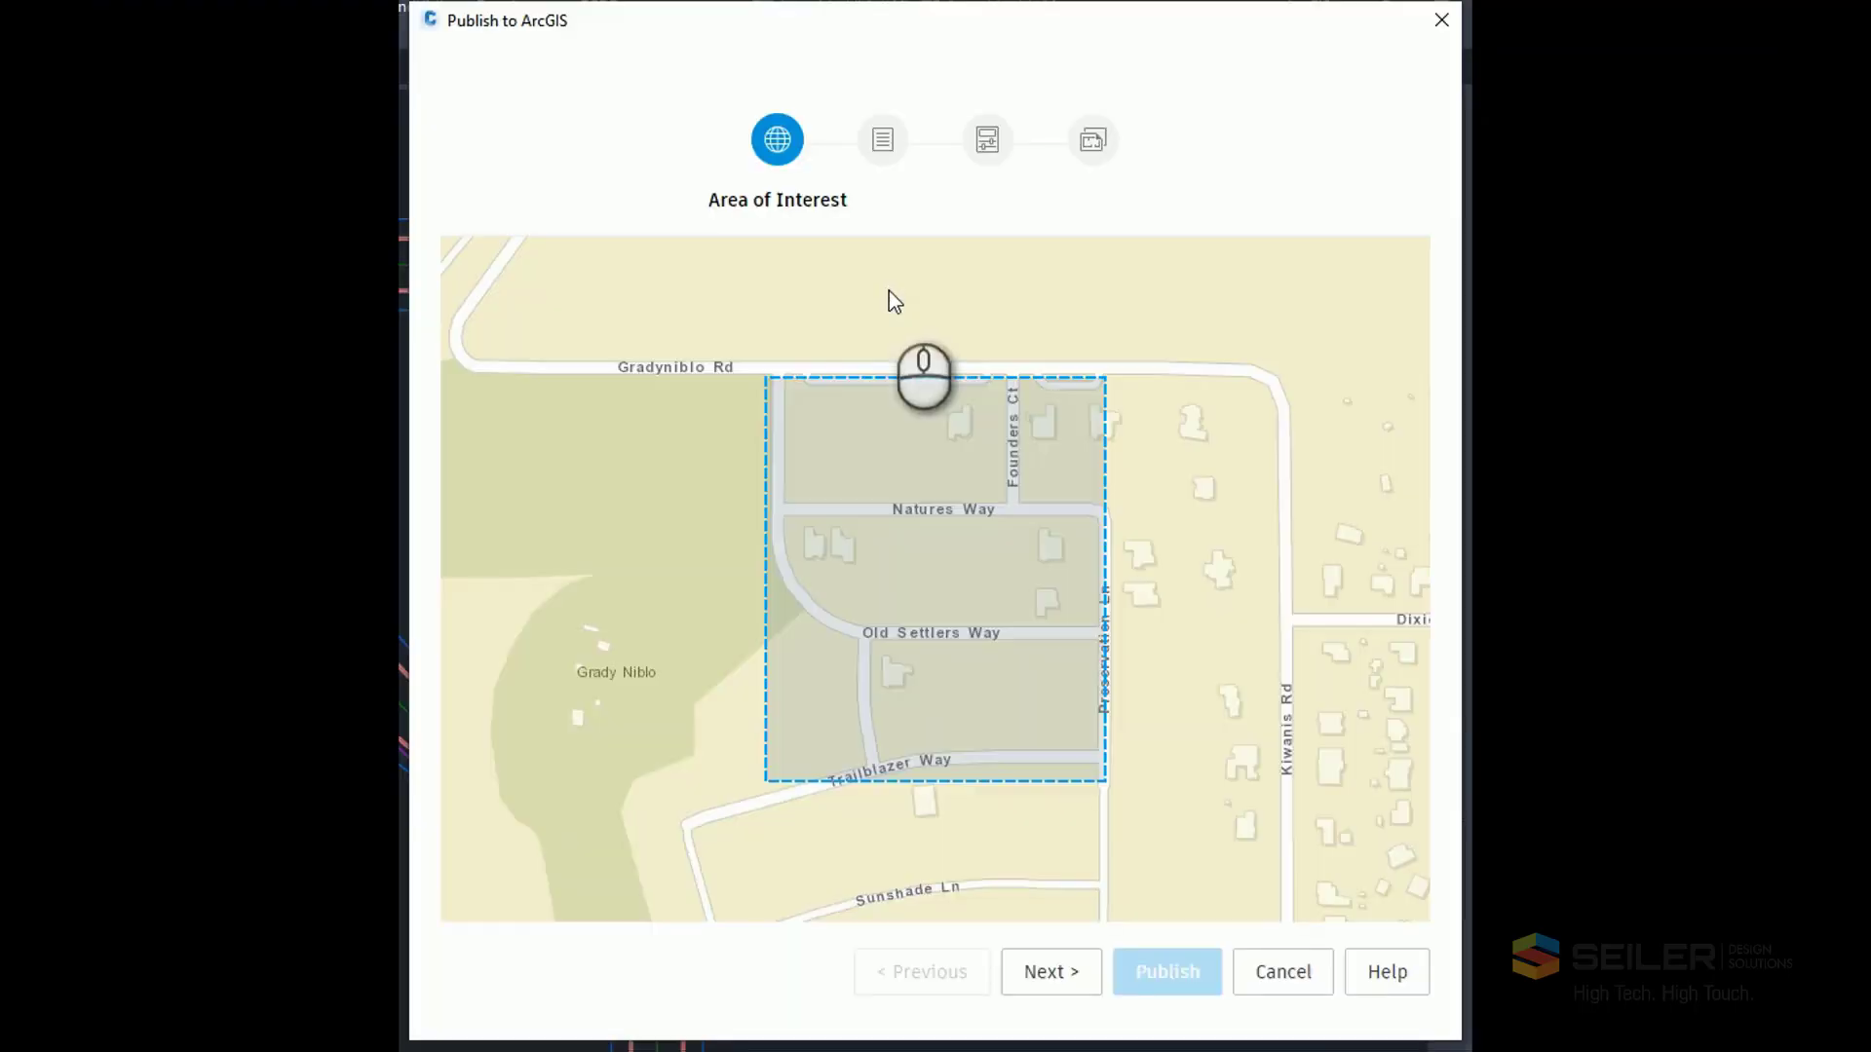
Accept the Area of Interest boundary spanning Gradyniblo Rd to Trailblazer Way.
left_click(866, 26)
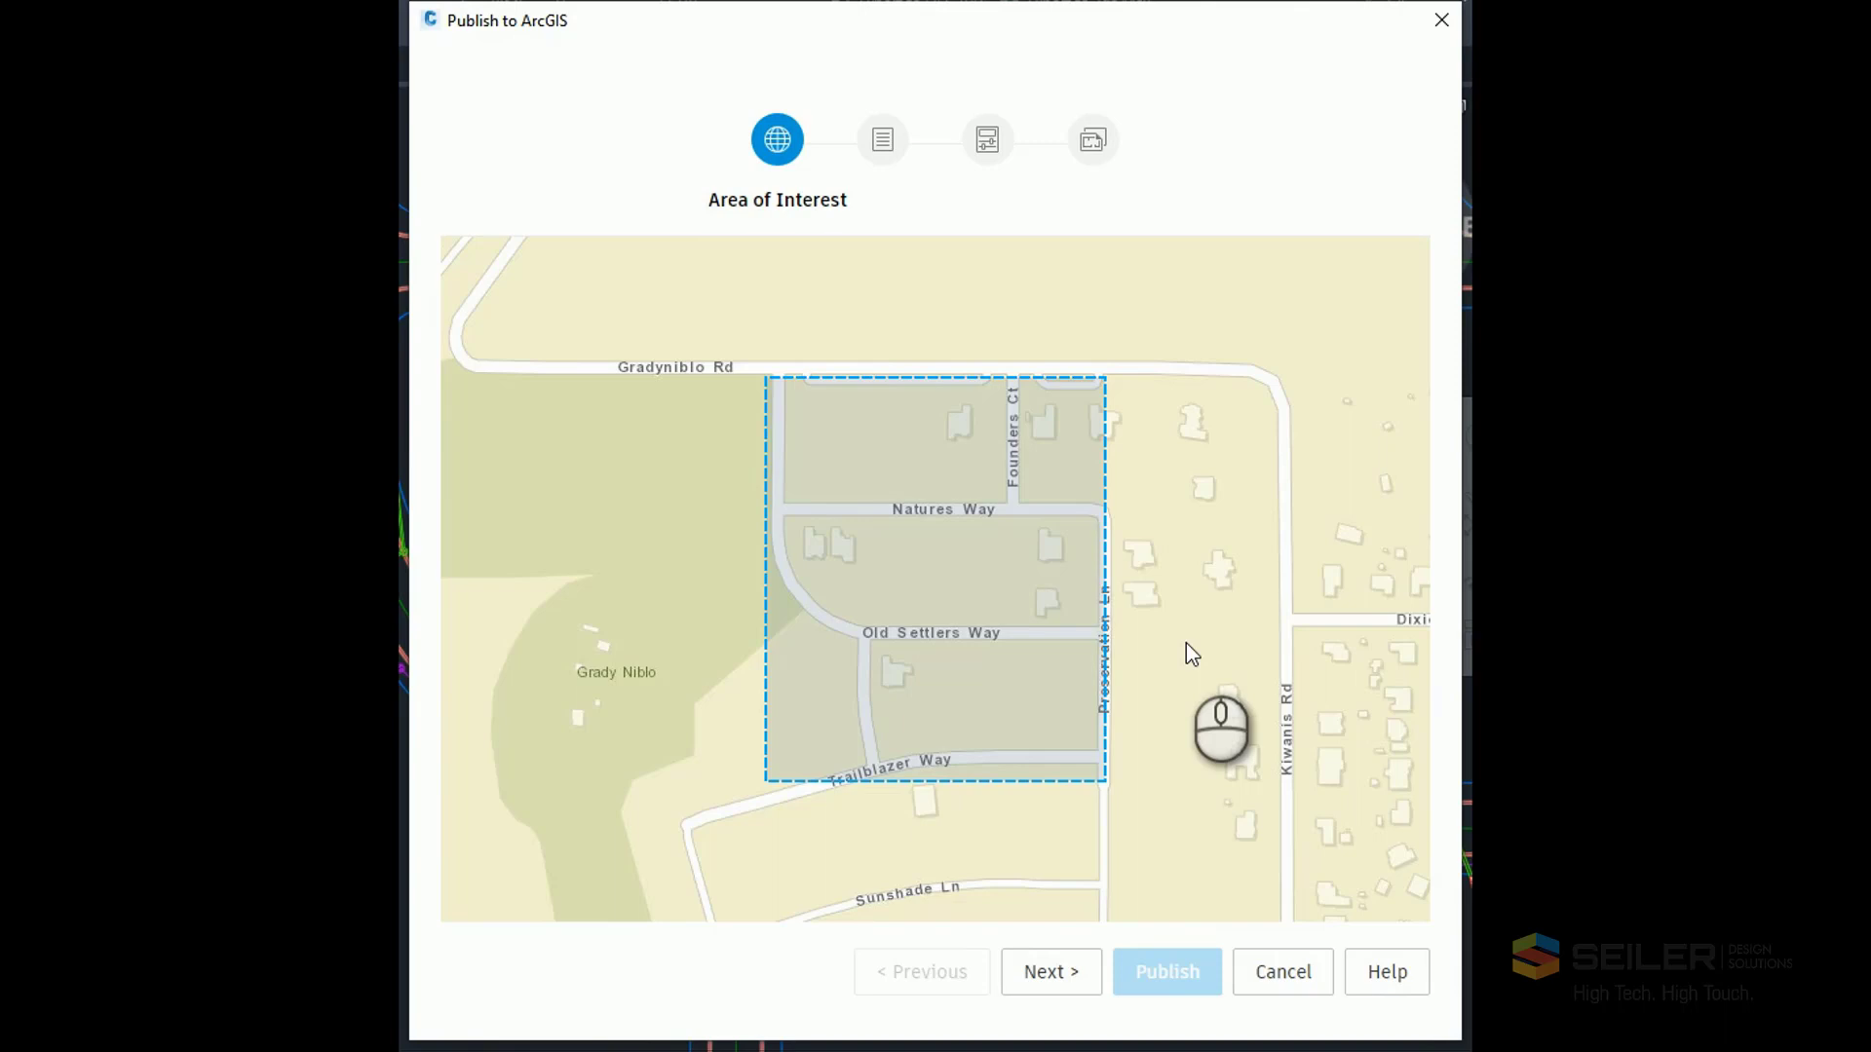
left_click(1053, 978)
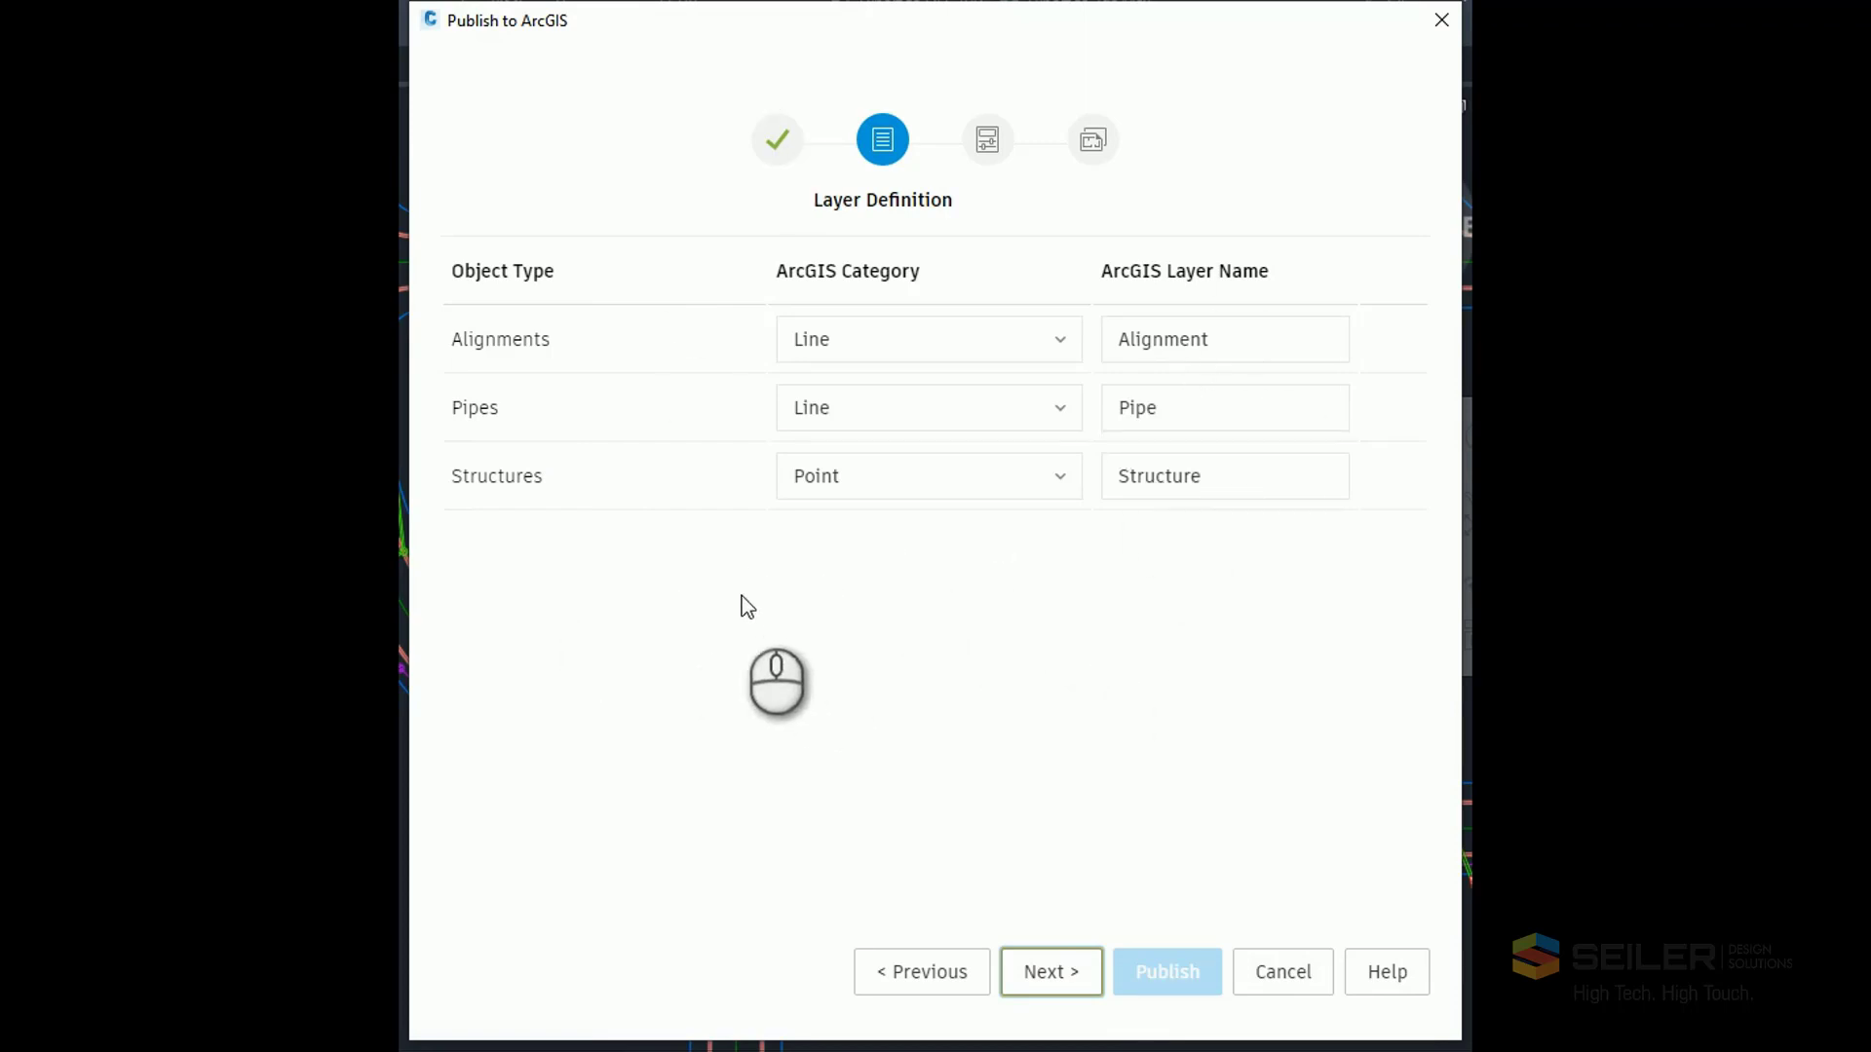
Keep Line categories for Alignments and Pipes, and rename layers to STM_Pipe and STM_Structure.
left_click(1038, 353)
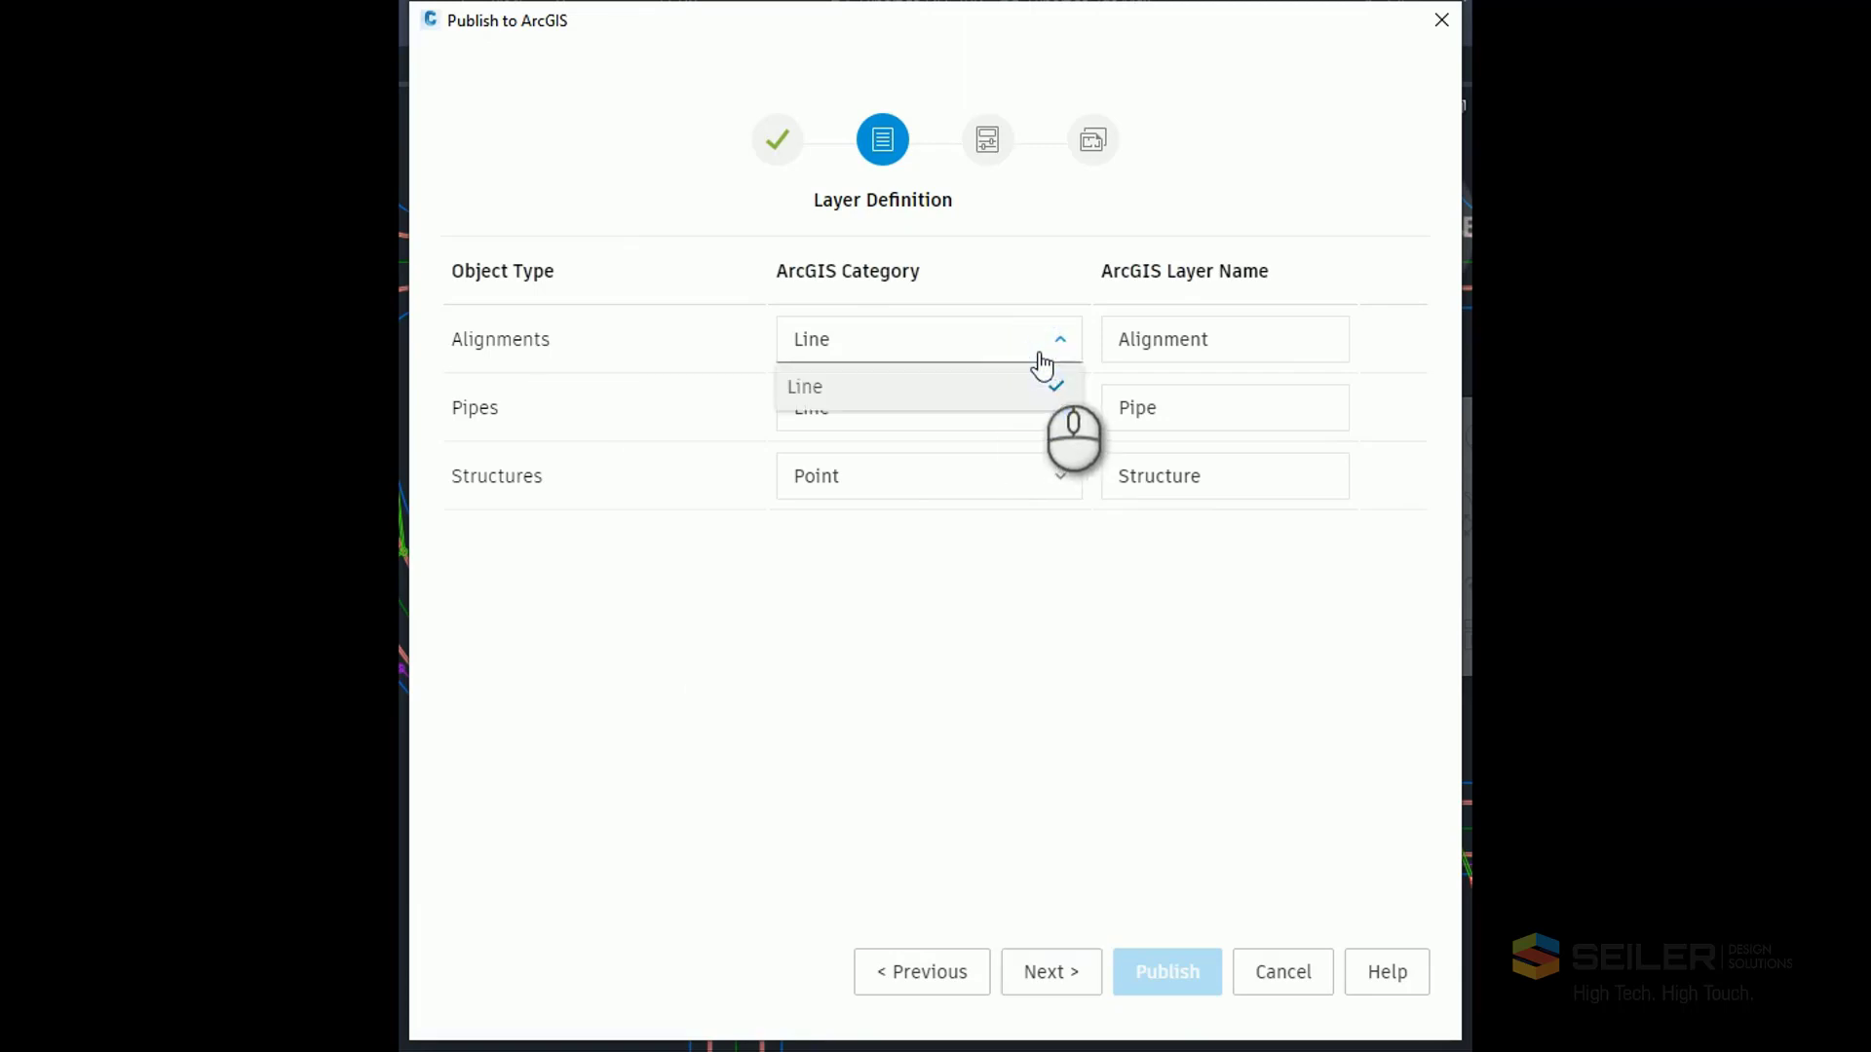
left_click(1038, 353)
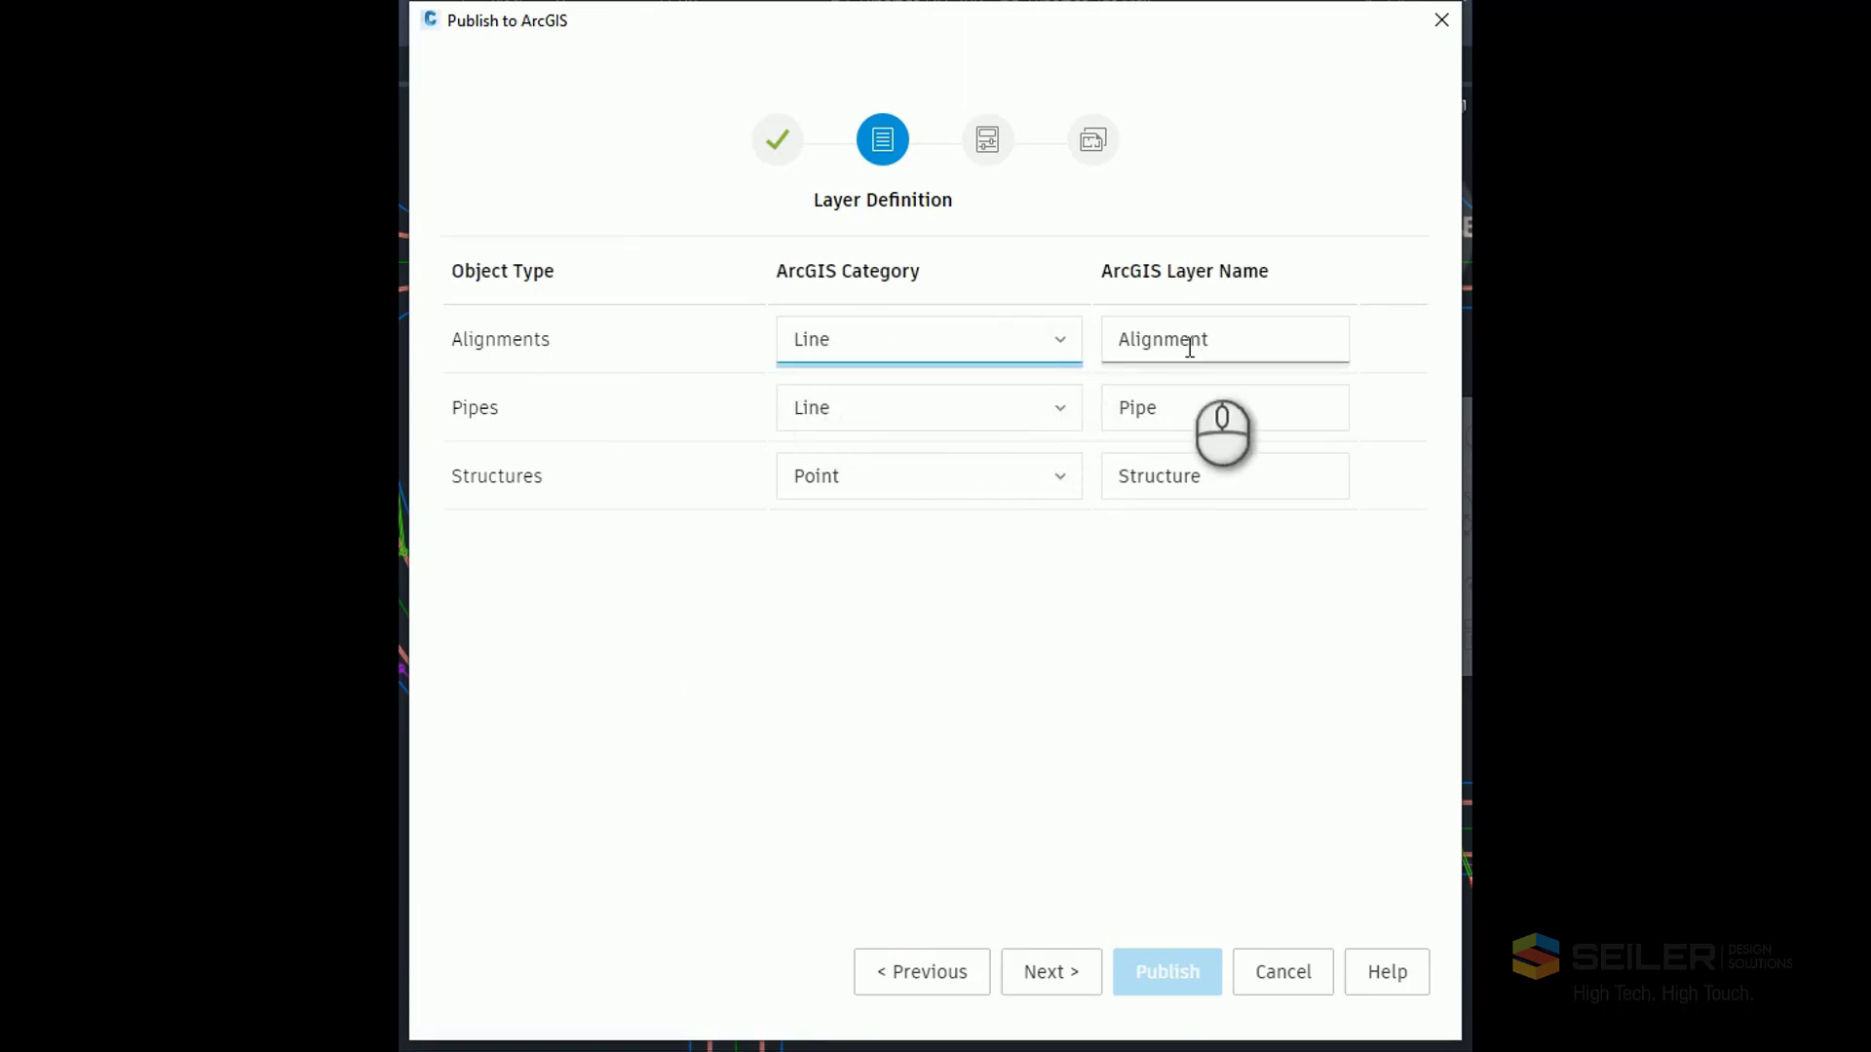
double_click(1246, 346)
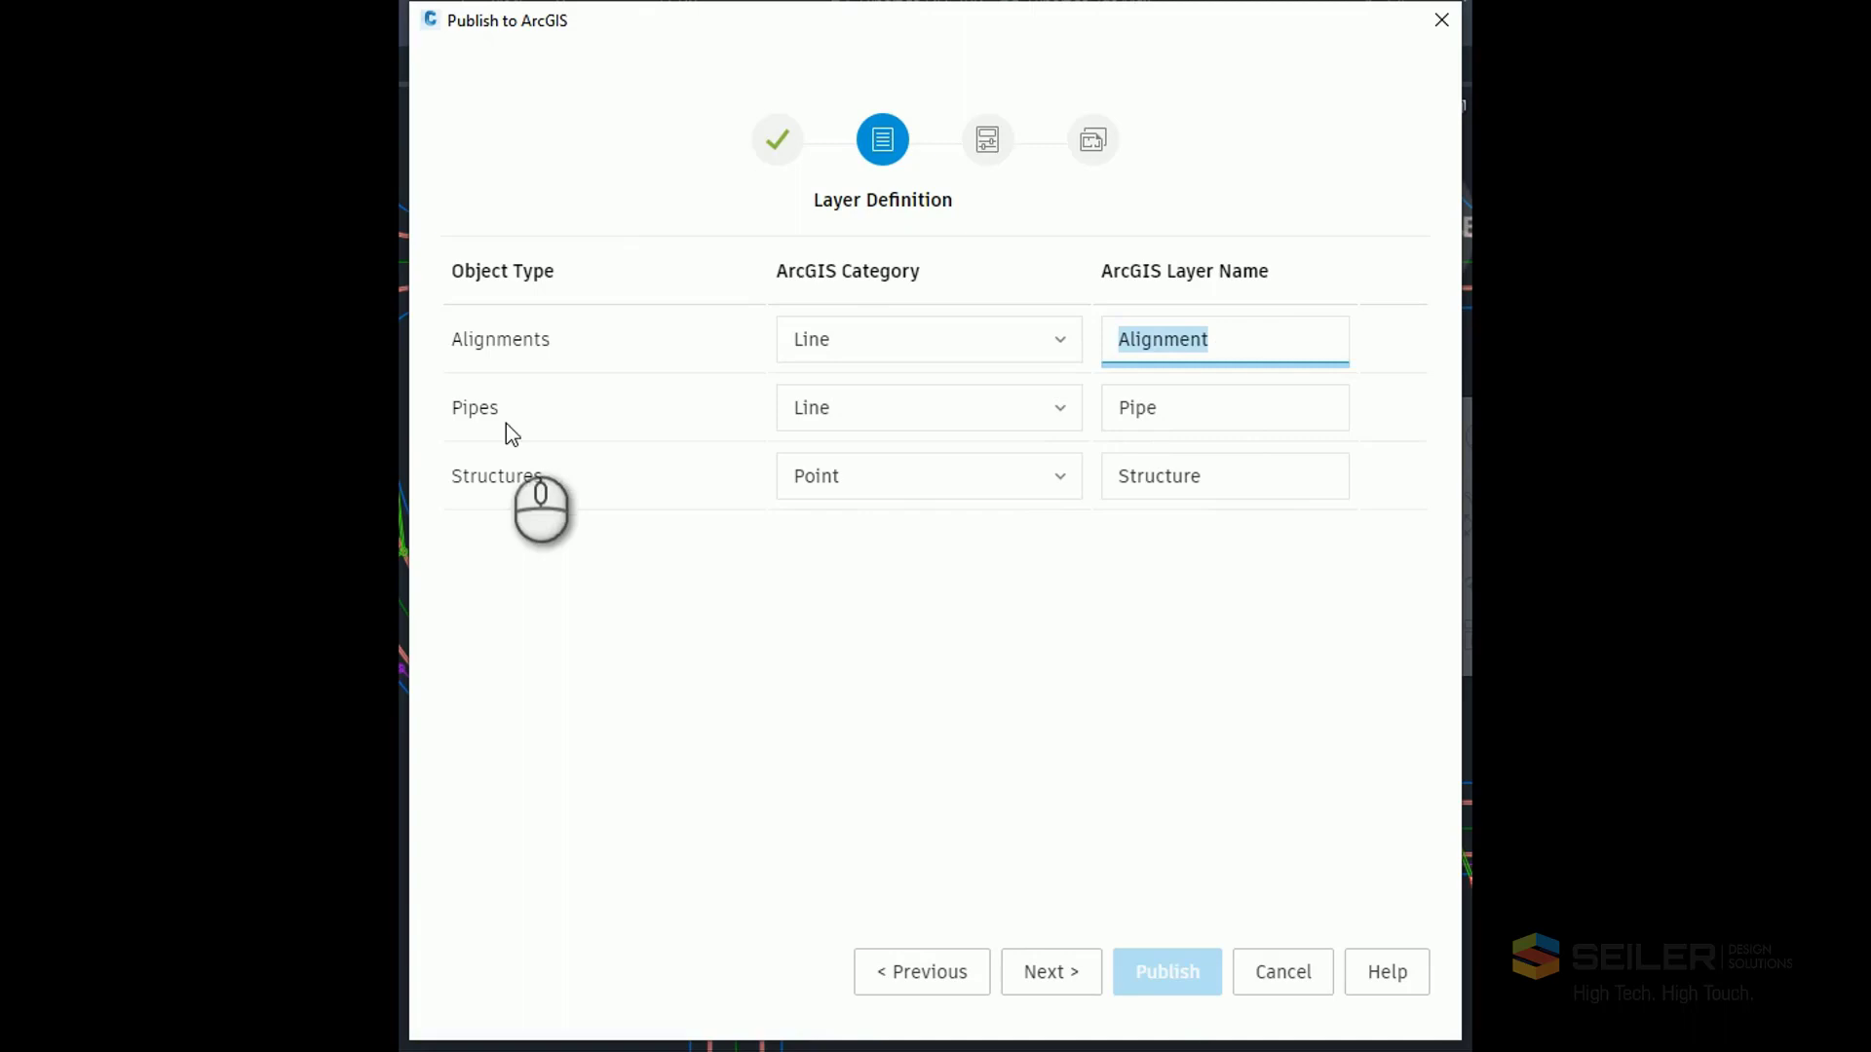
left_click(937, 407)
left_click(941, 407)
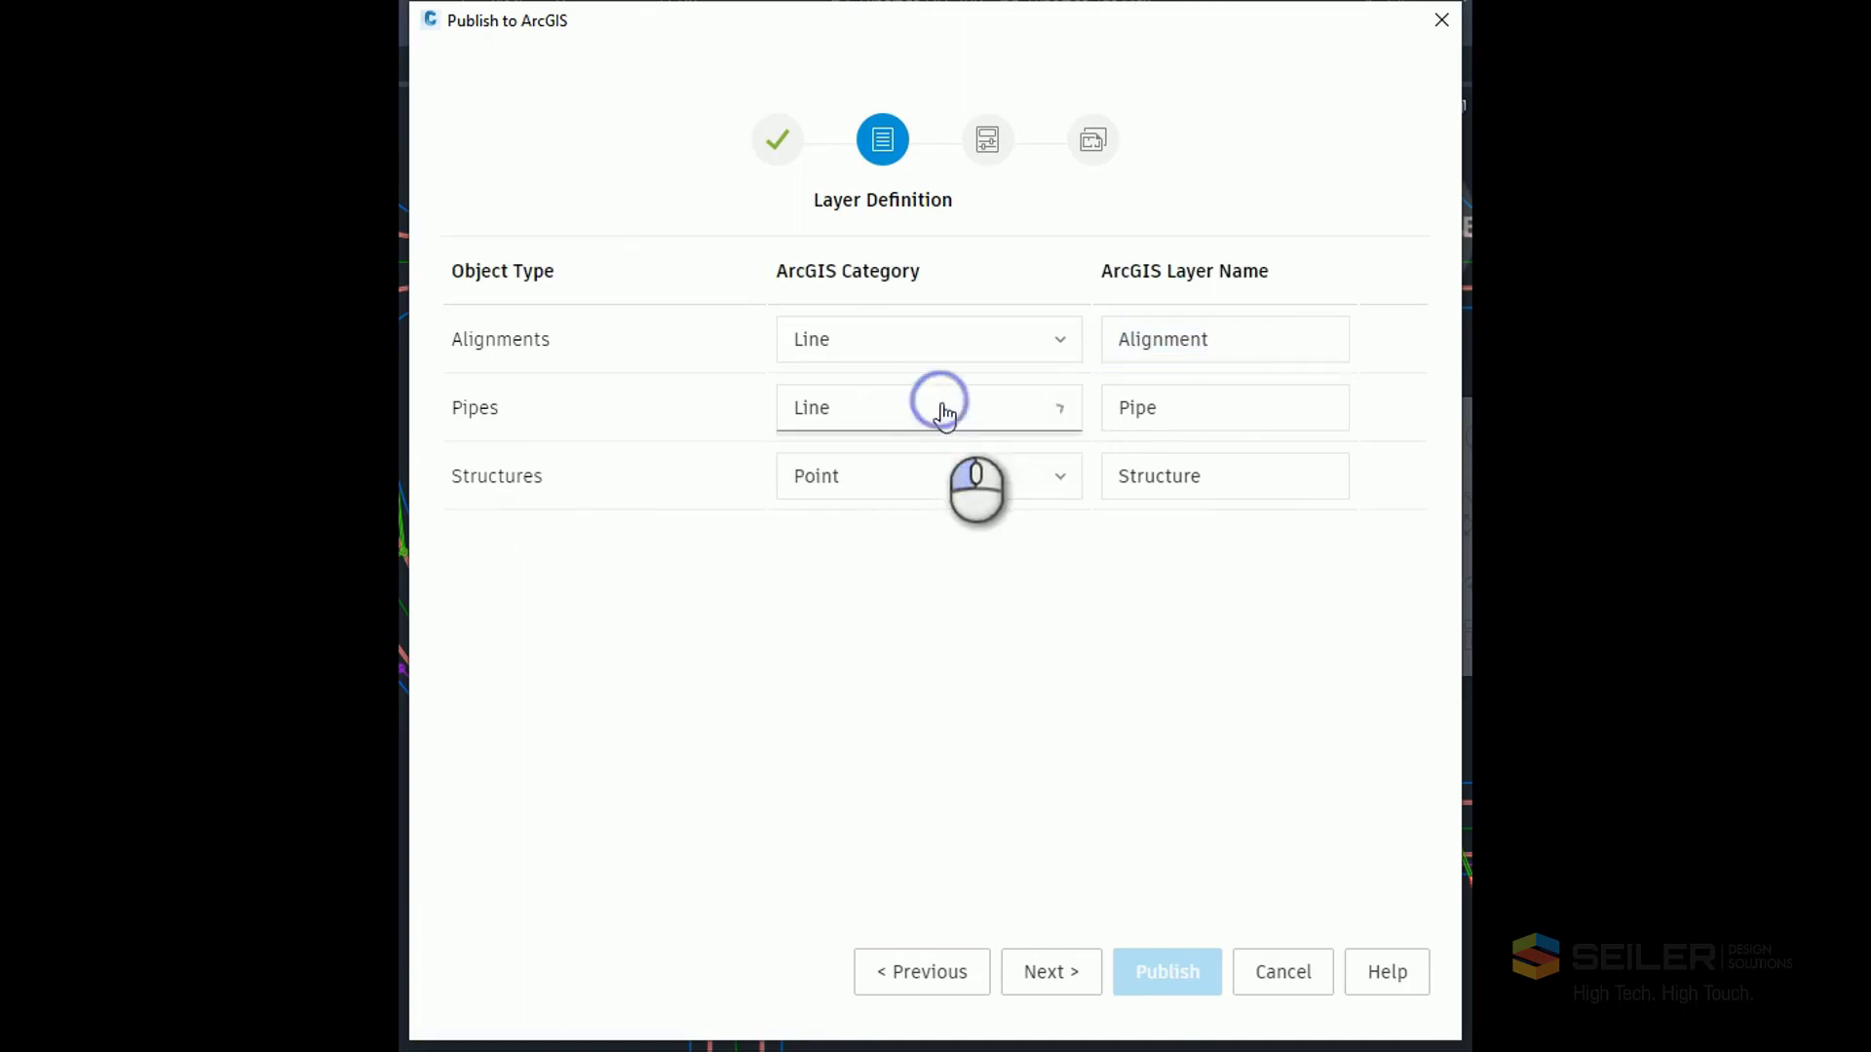
left_click(1125, 411)
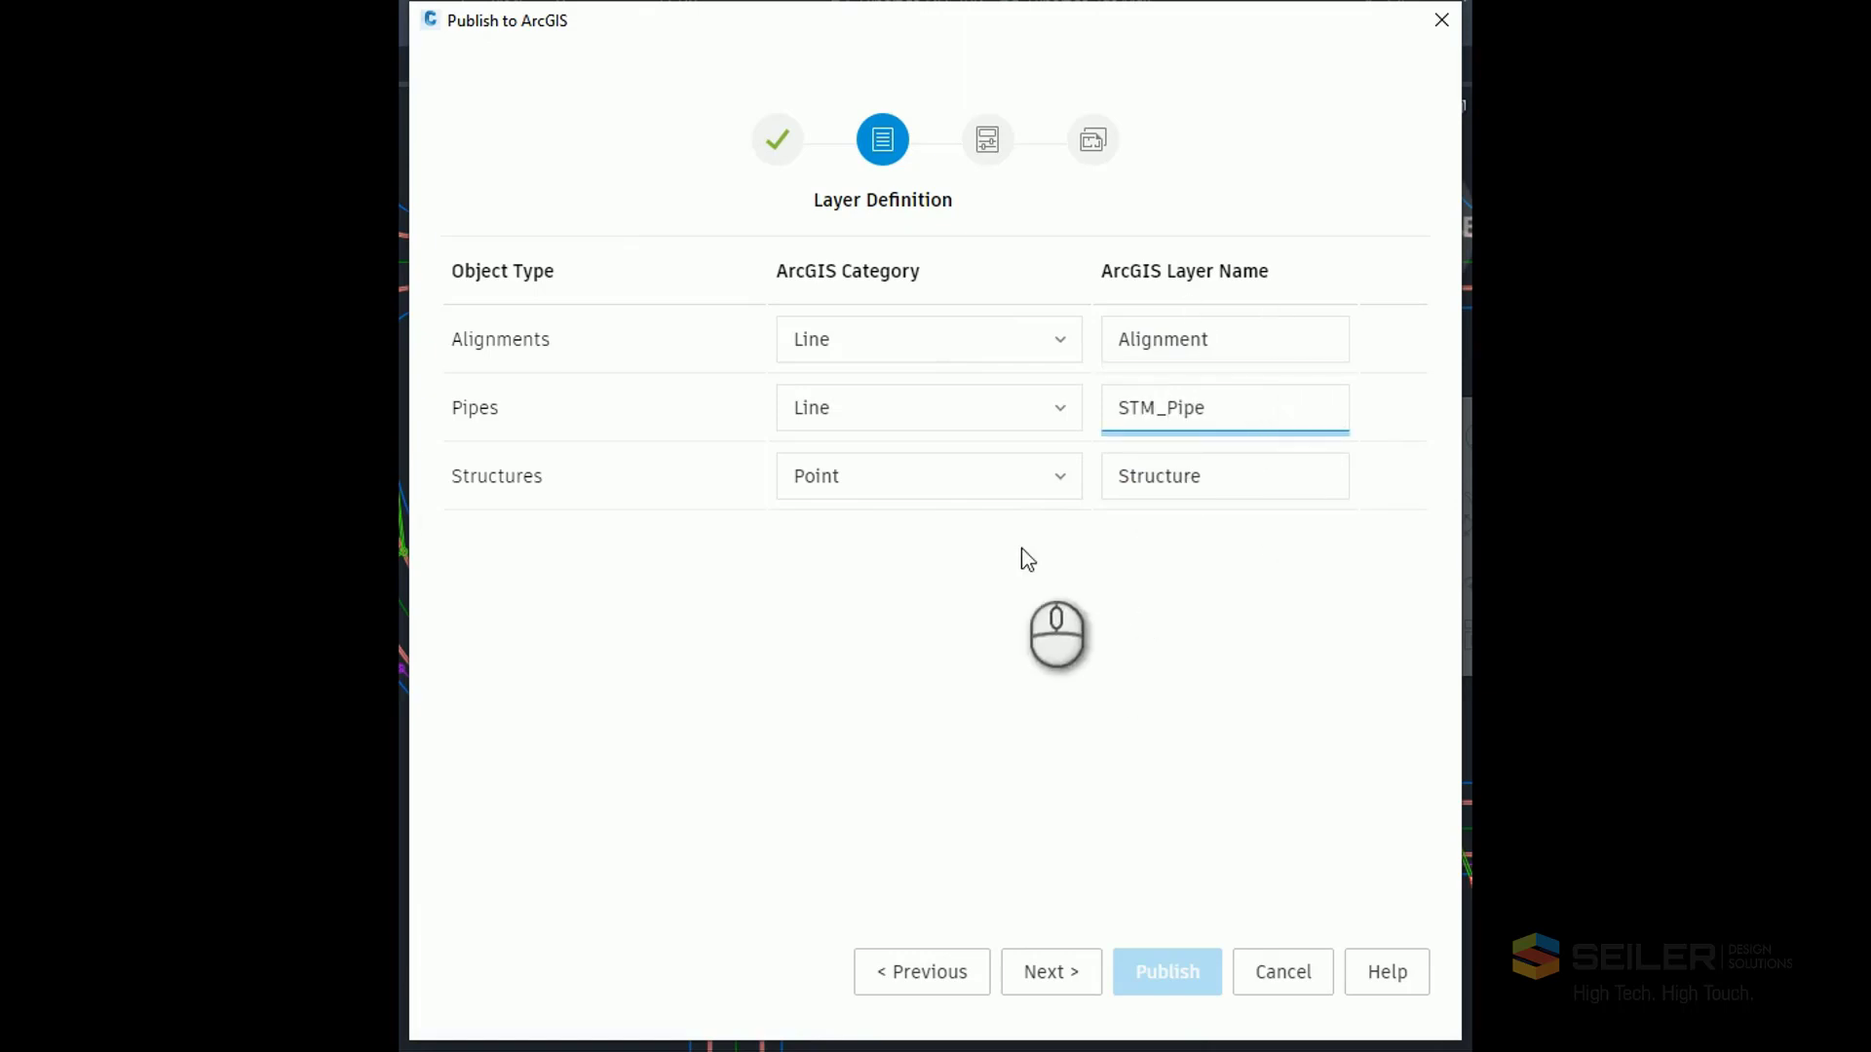
left_click(1121, 475)
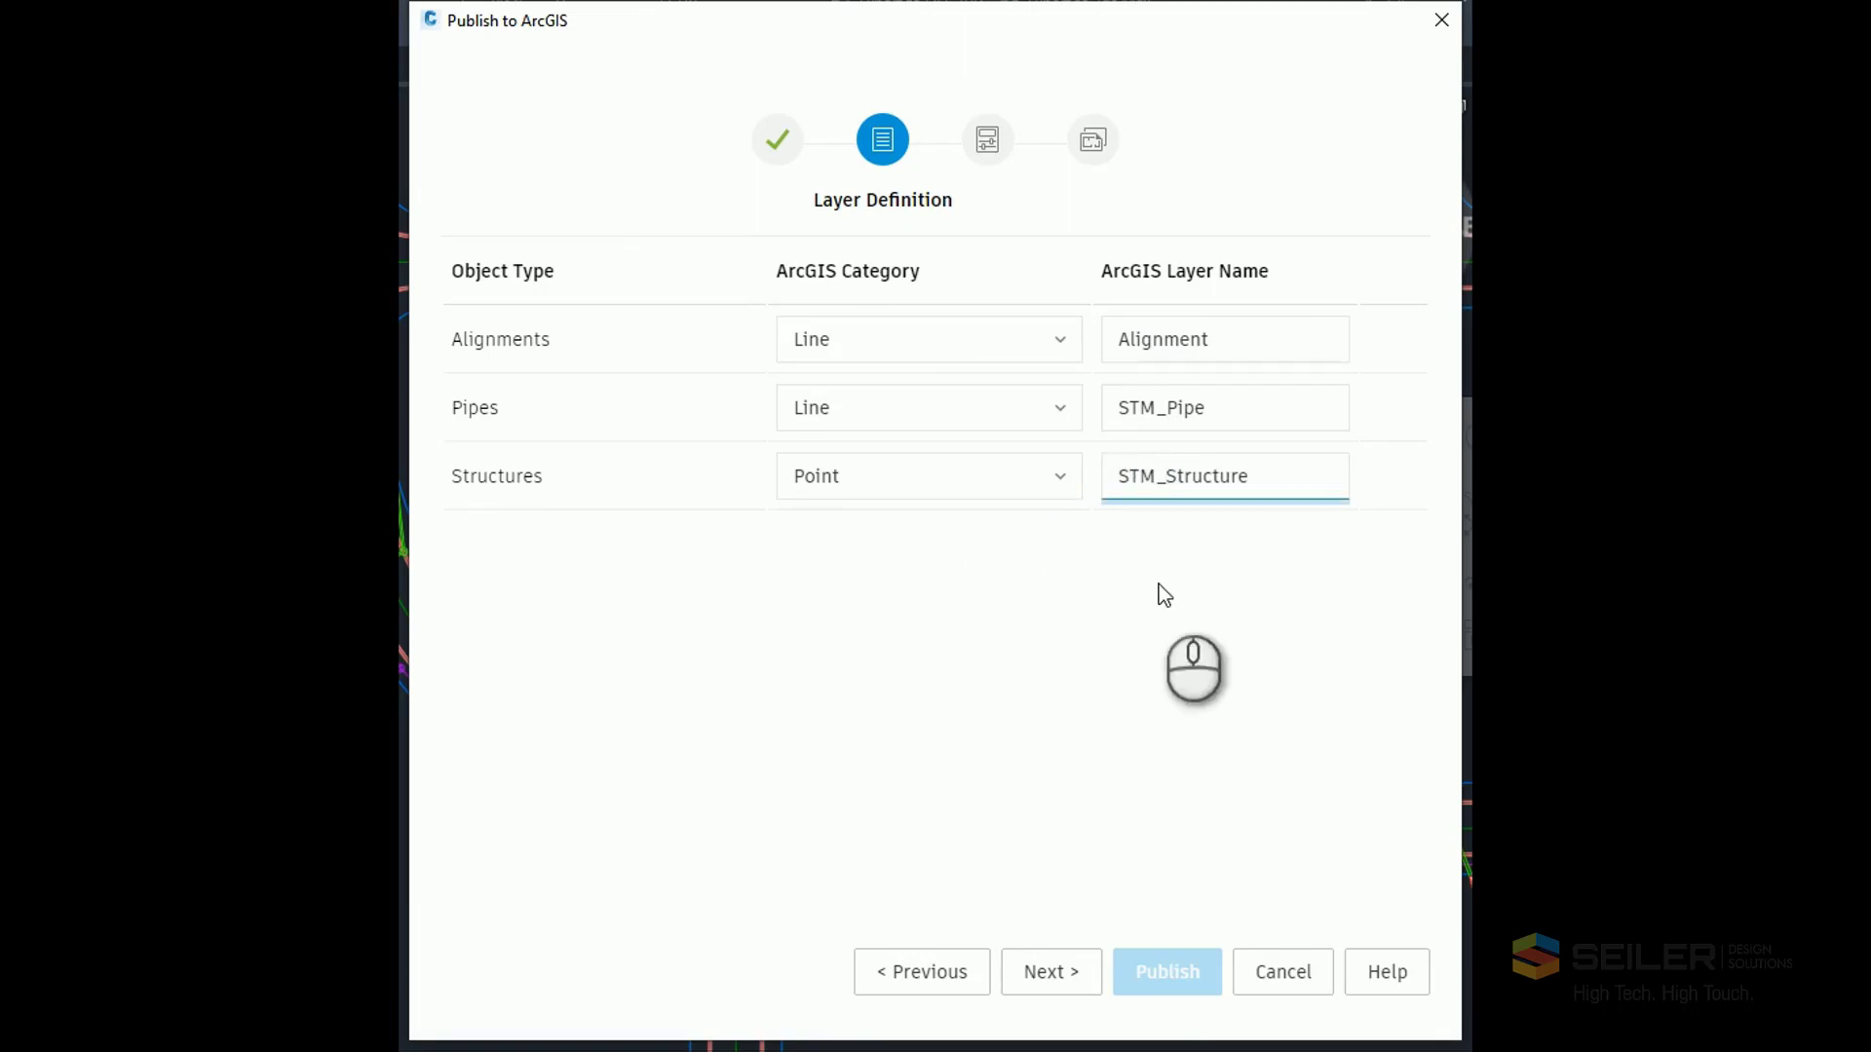
left_click(1045, 967)
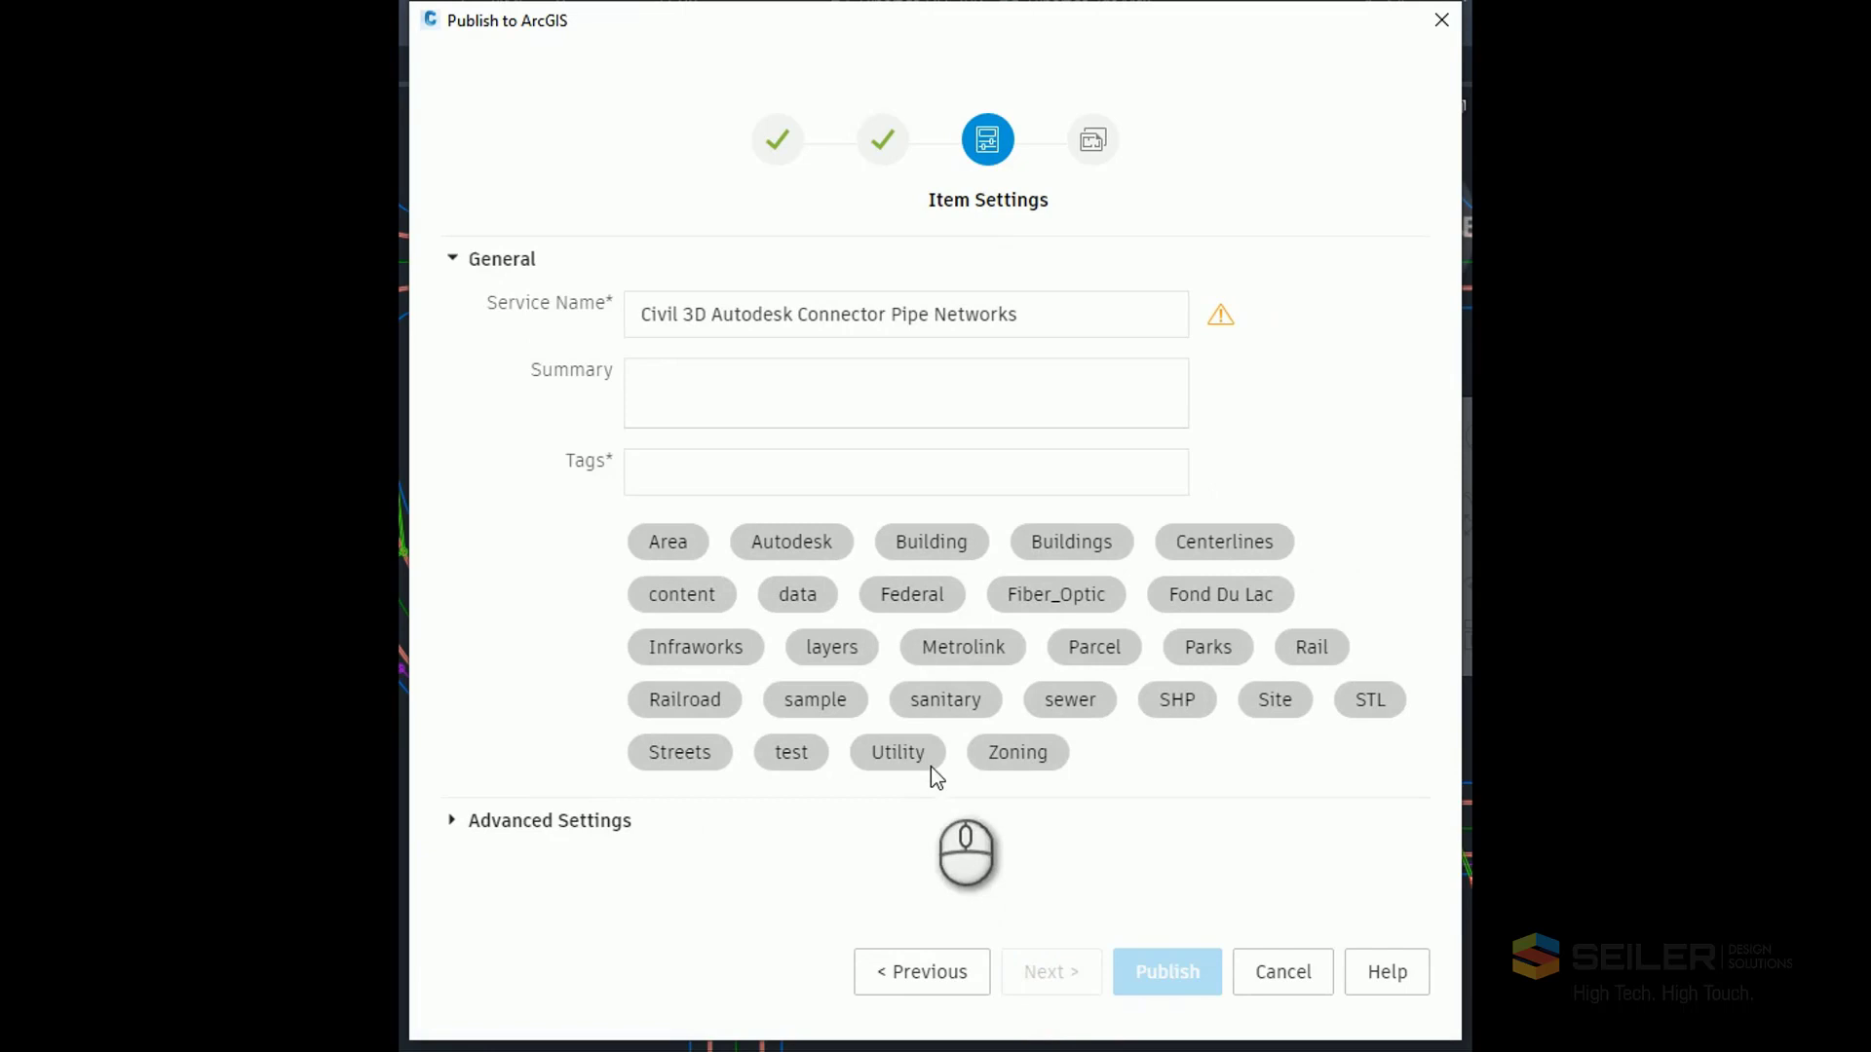
Name the service SEILER_STM_Sewer_Data with summary 'Storm Sewer with Road Alignments'.
left_click(1071, 320)
left_click_drag(1071, 320, 572, 301)
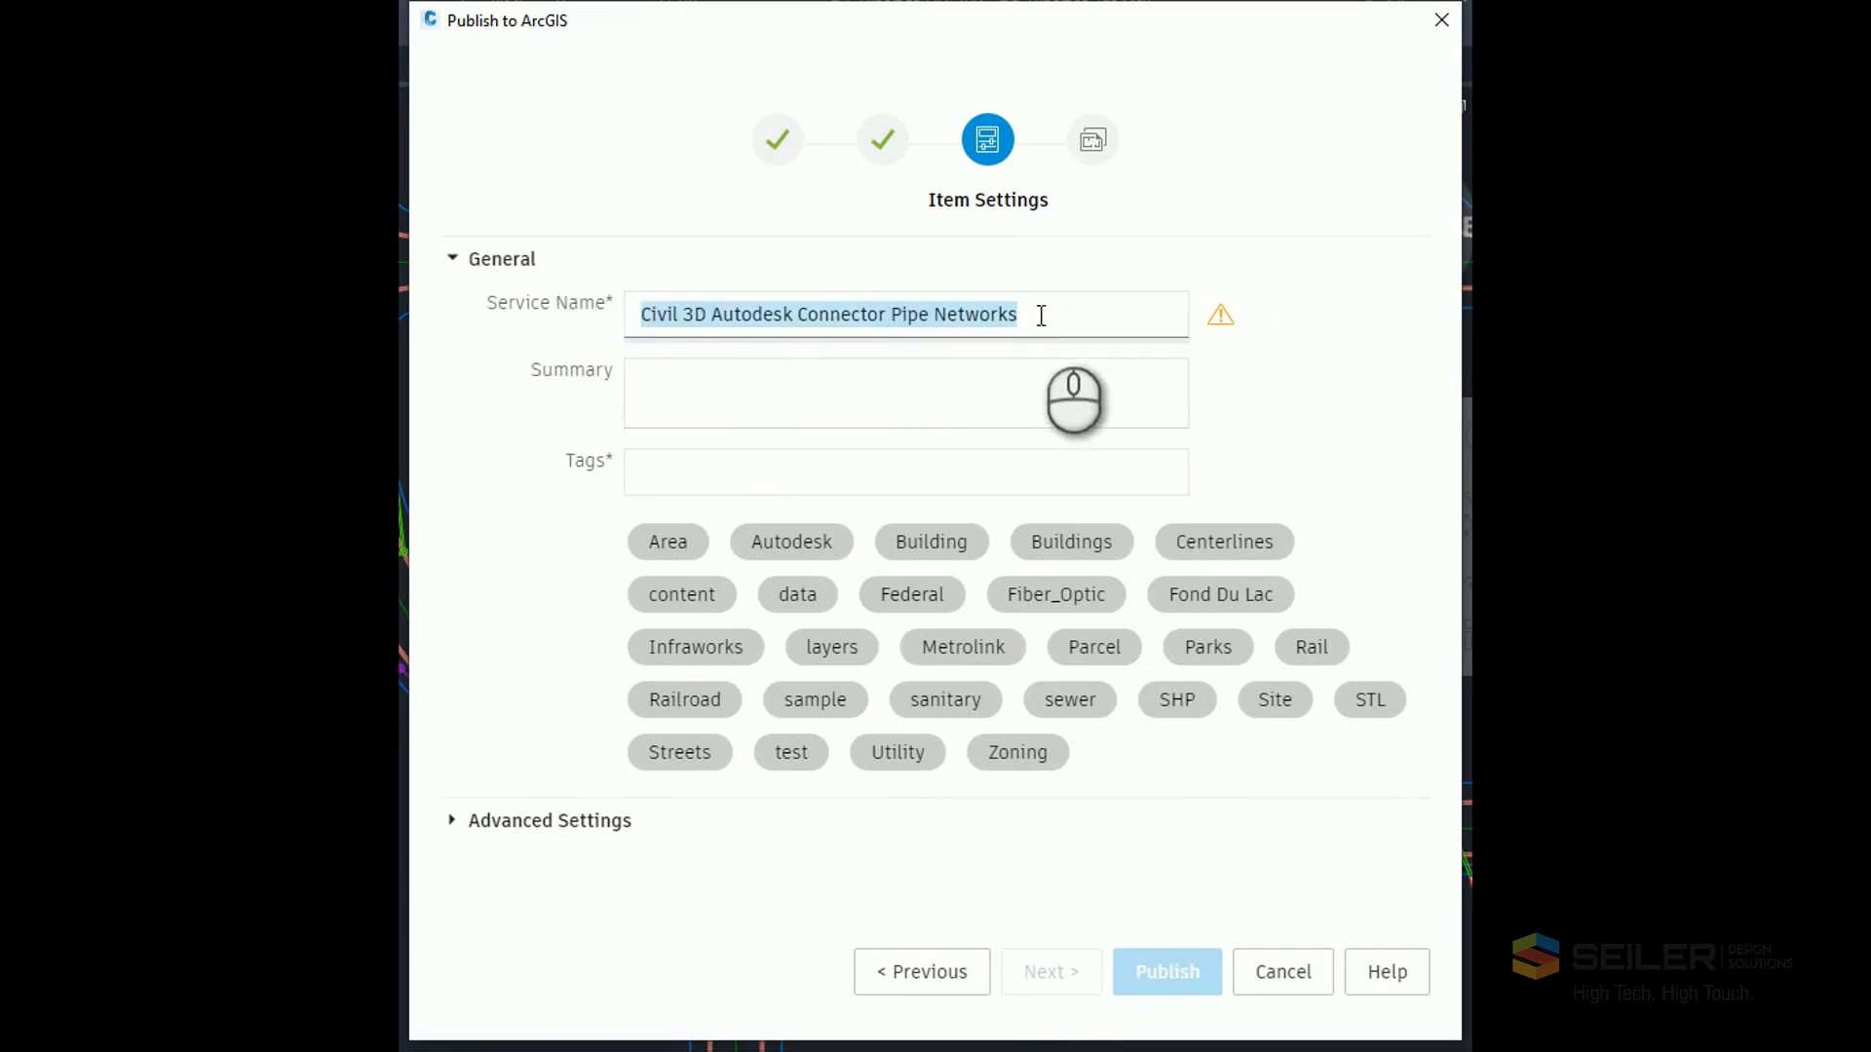
left_click(829, 314)
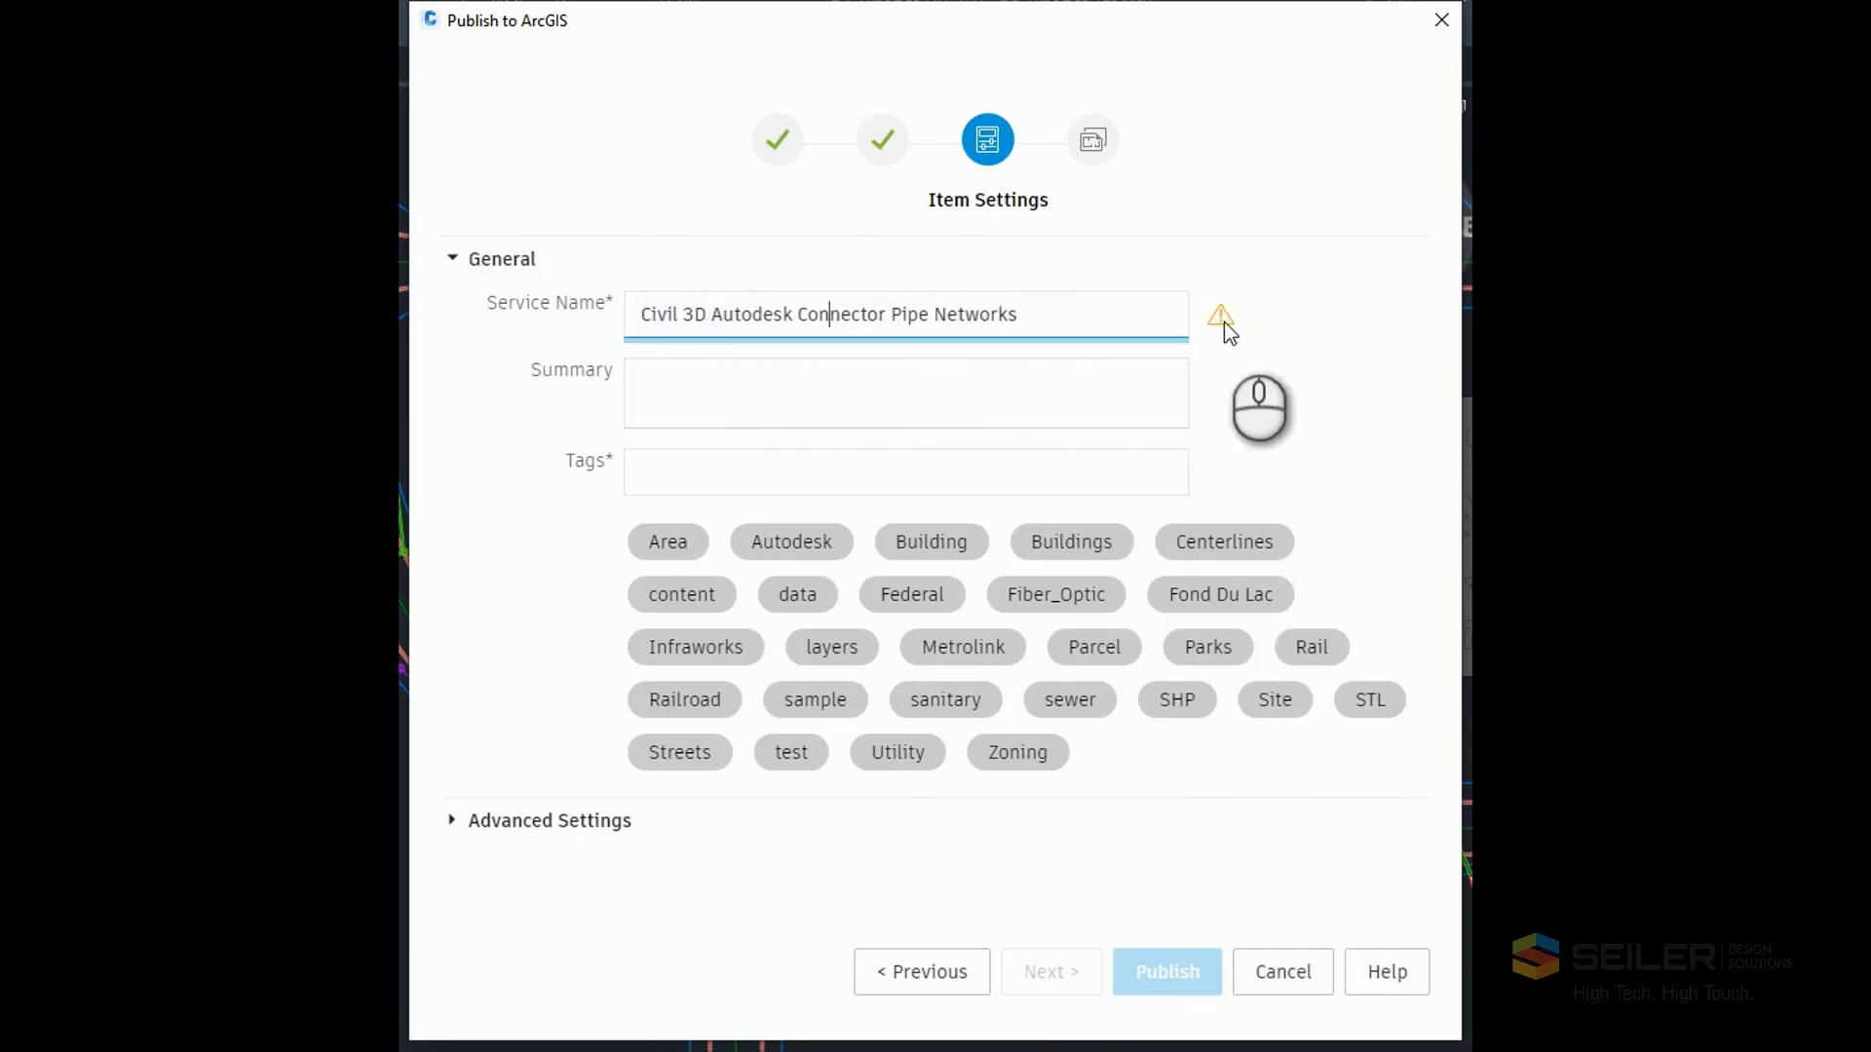
left_click(1053, 319)
left_click_drag(1053, 319, 635, 302)
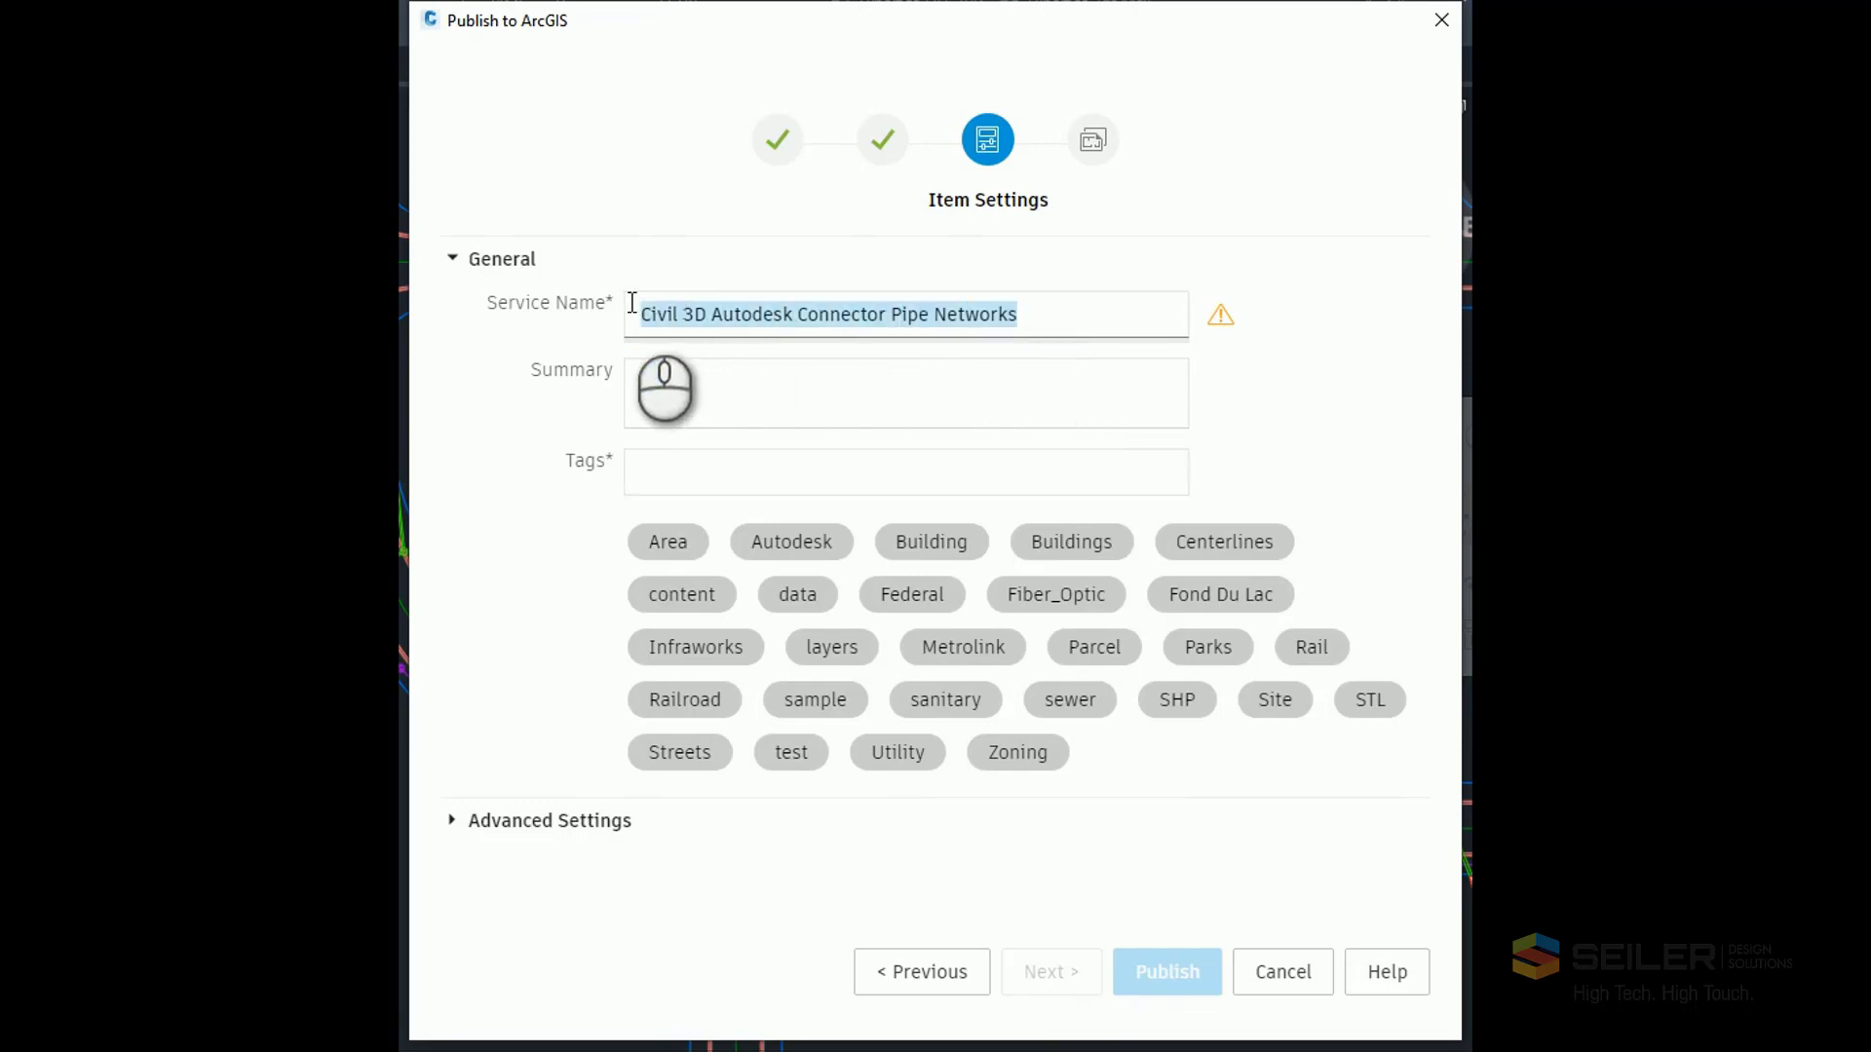
type("SEILER_STM_Sewer_Data")
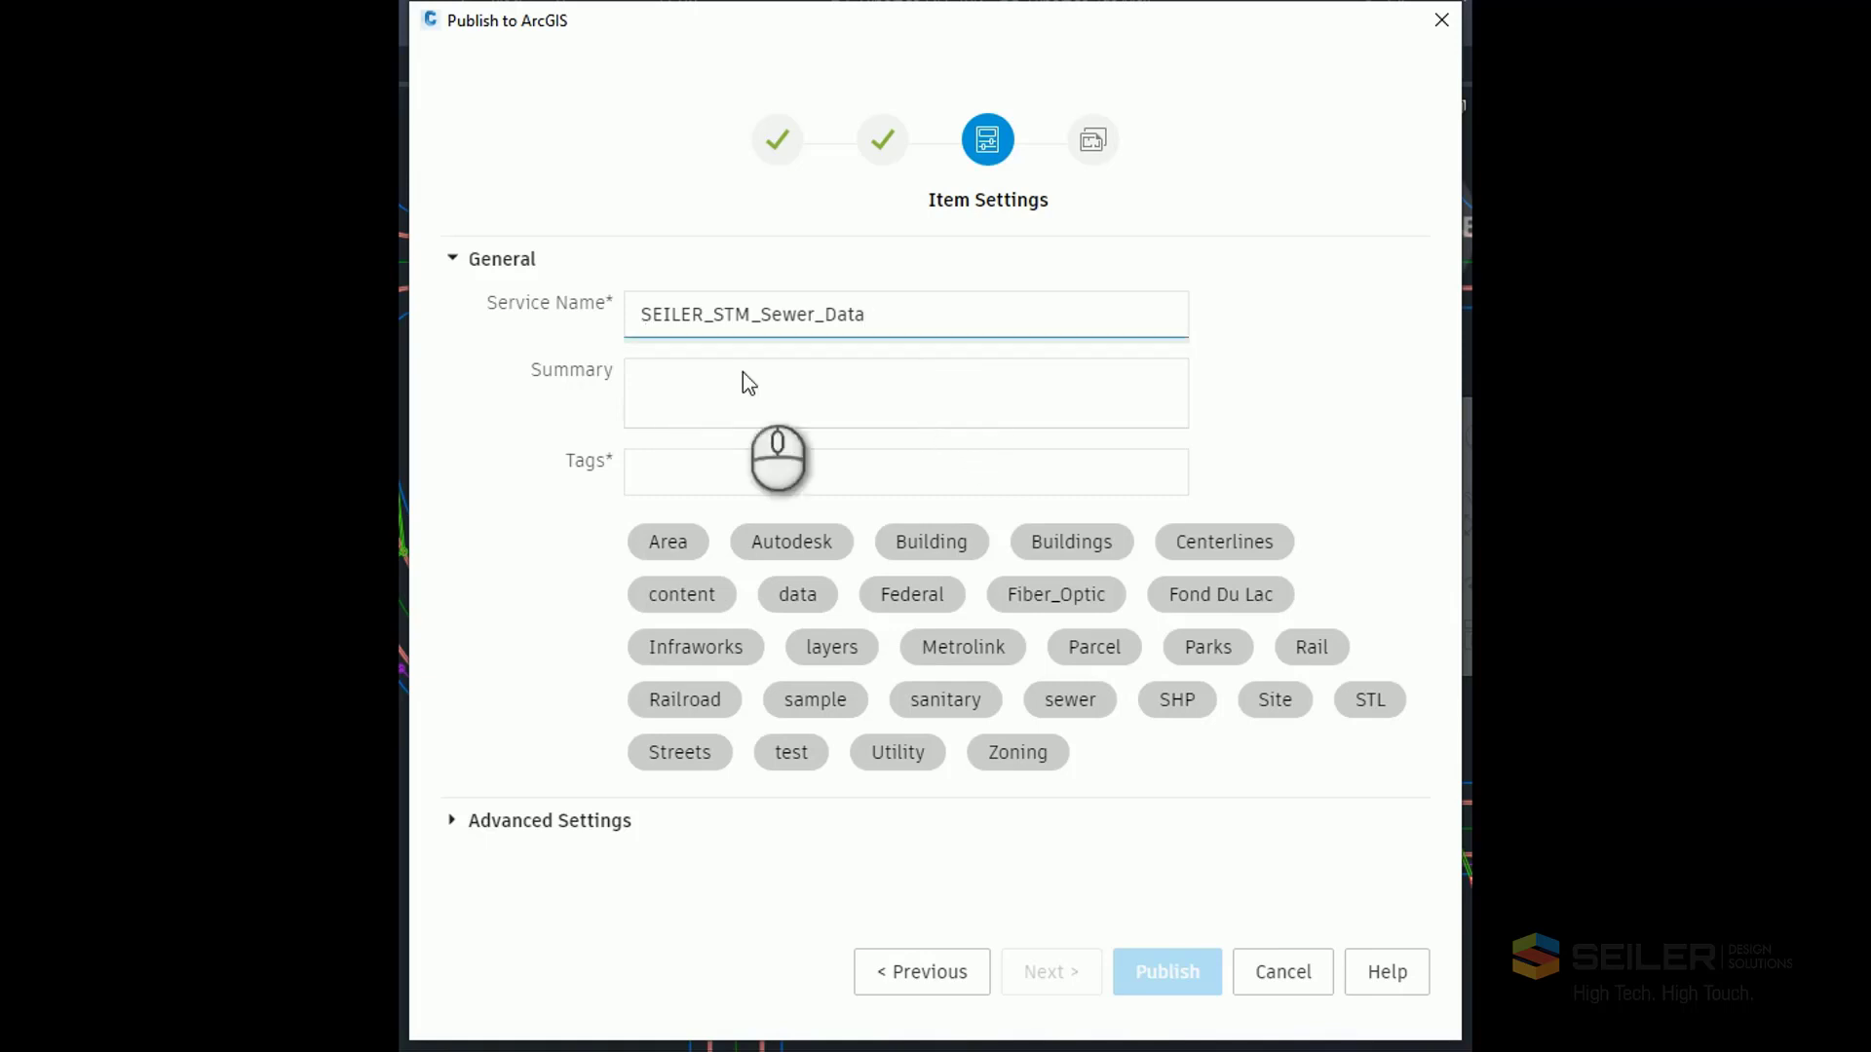
left_click(701, 393)
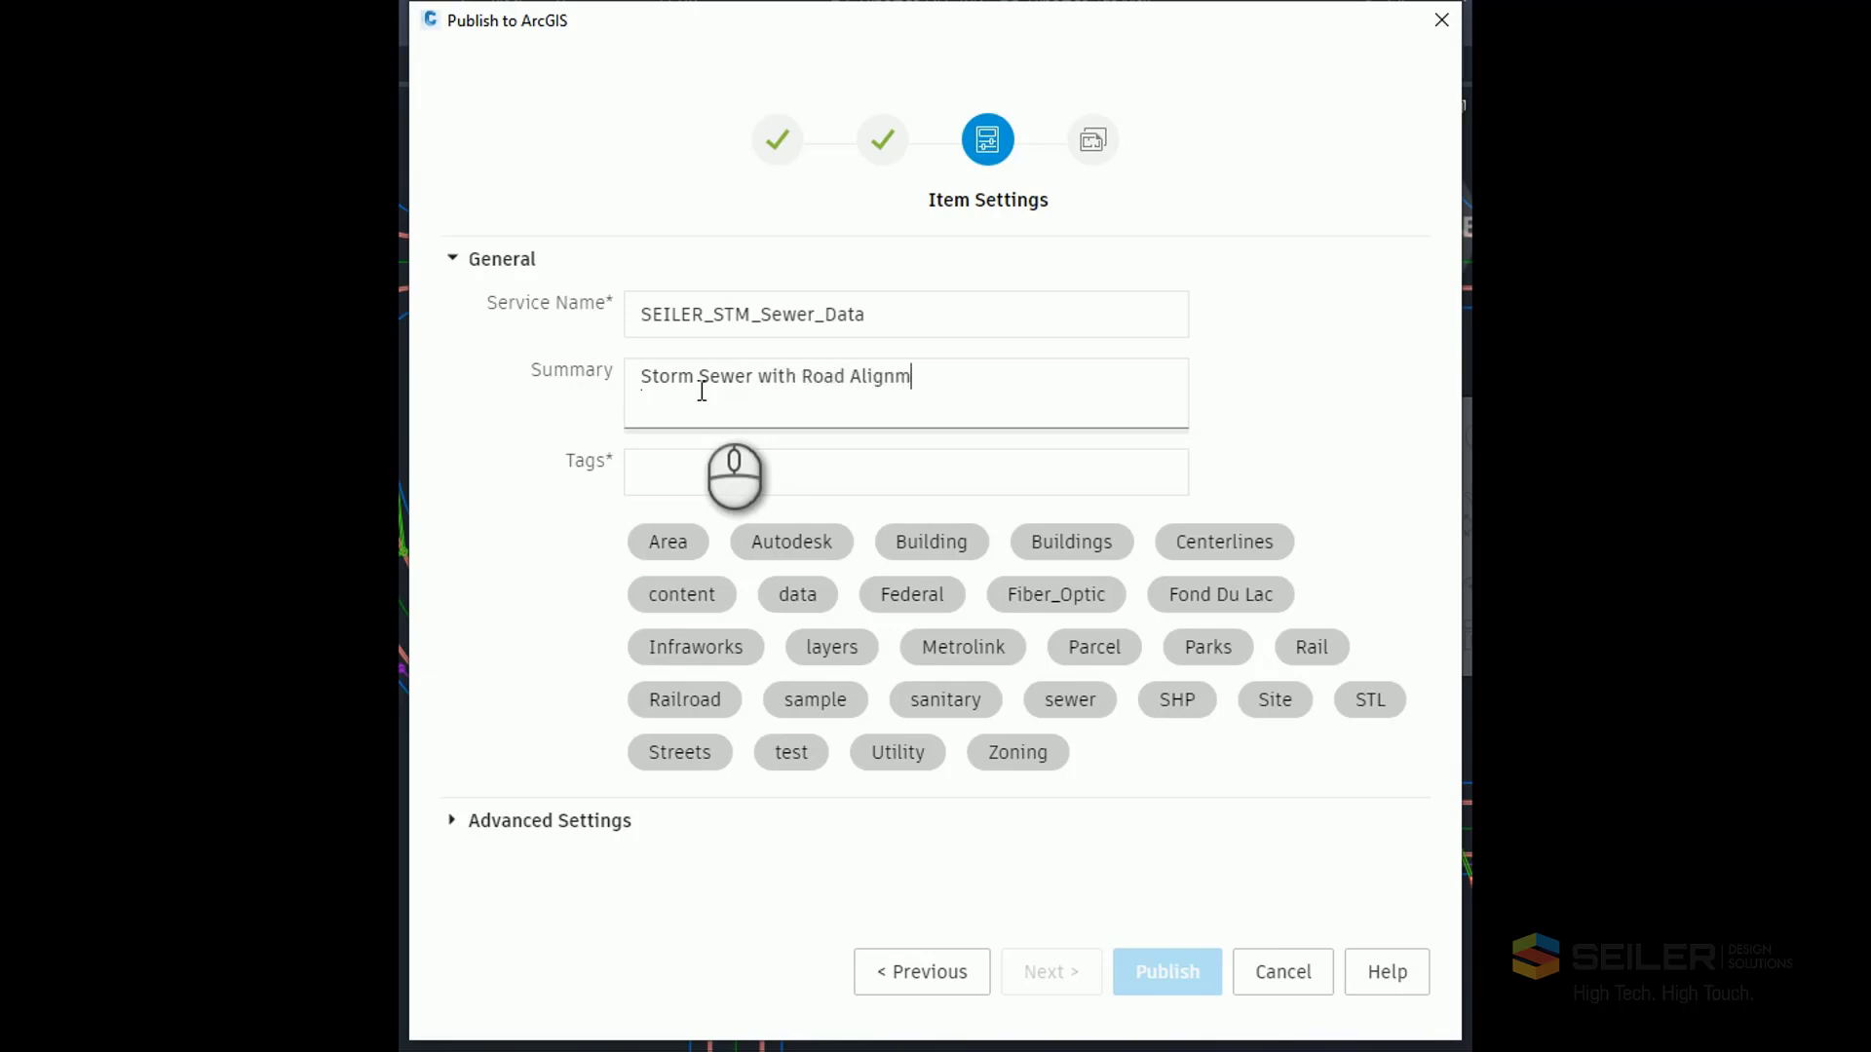
Add Autodesk, Streets, Site, Utility, Storm and Sewer tags, then expand Advanced Settings.
left_click(776, 536)
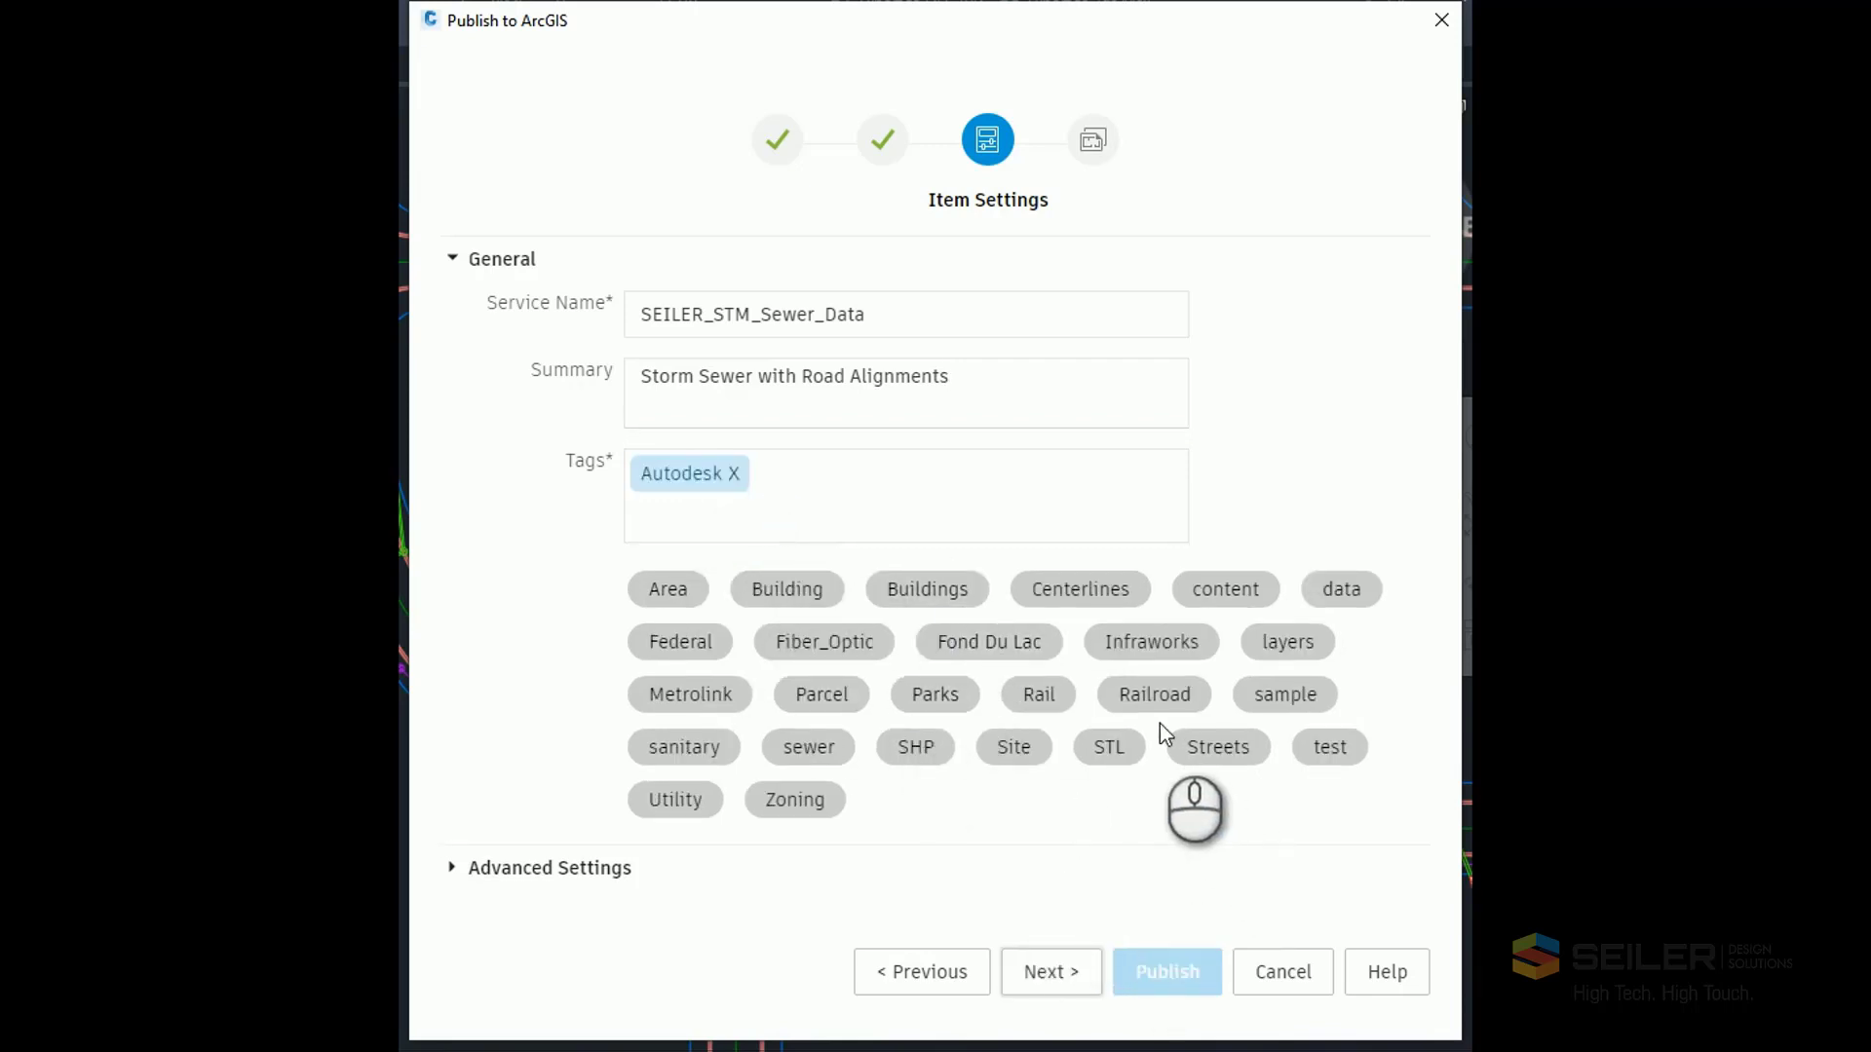
left_click(1218, 747)
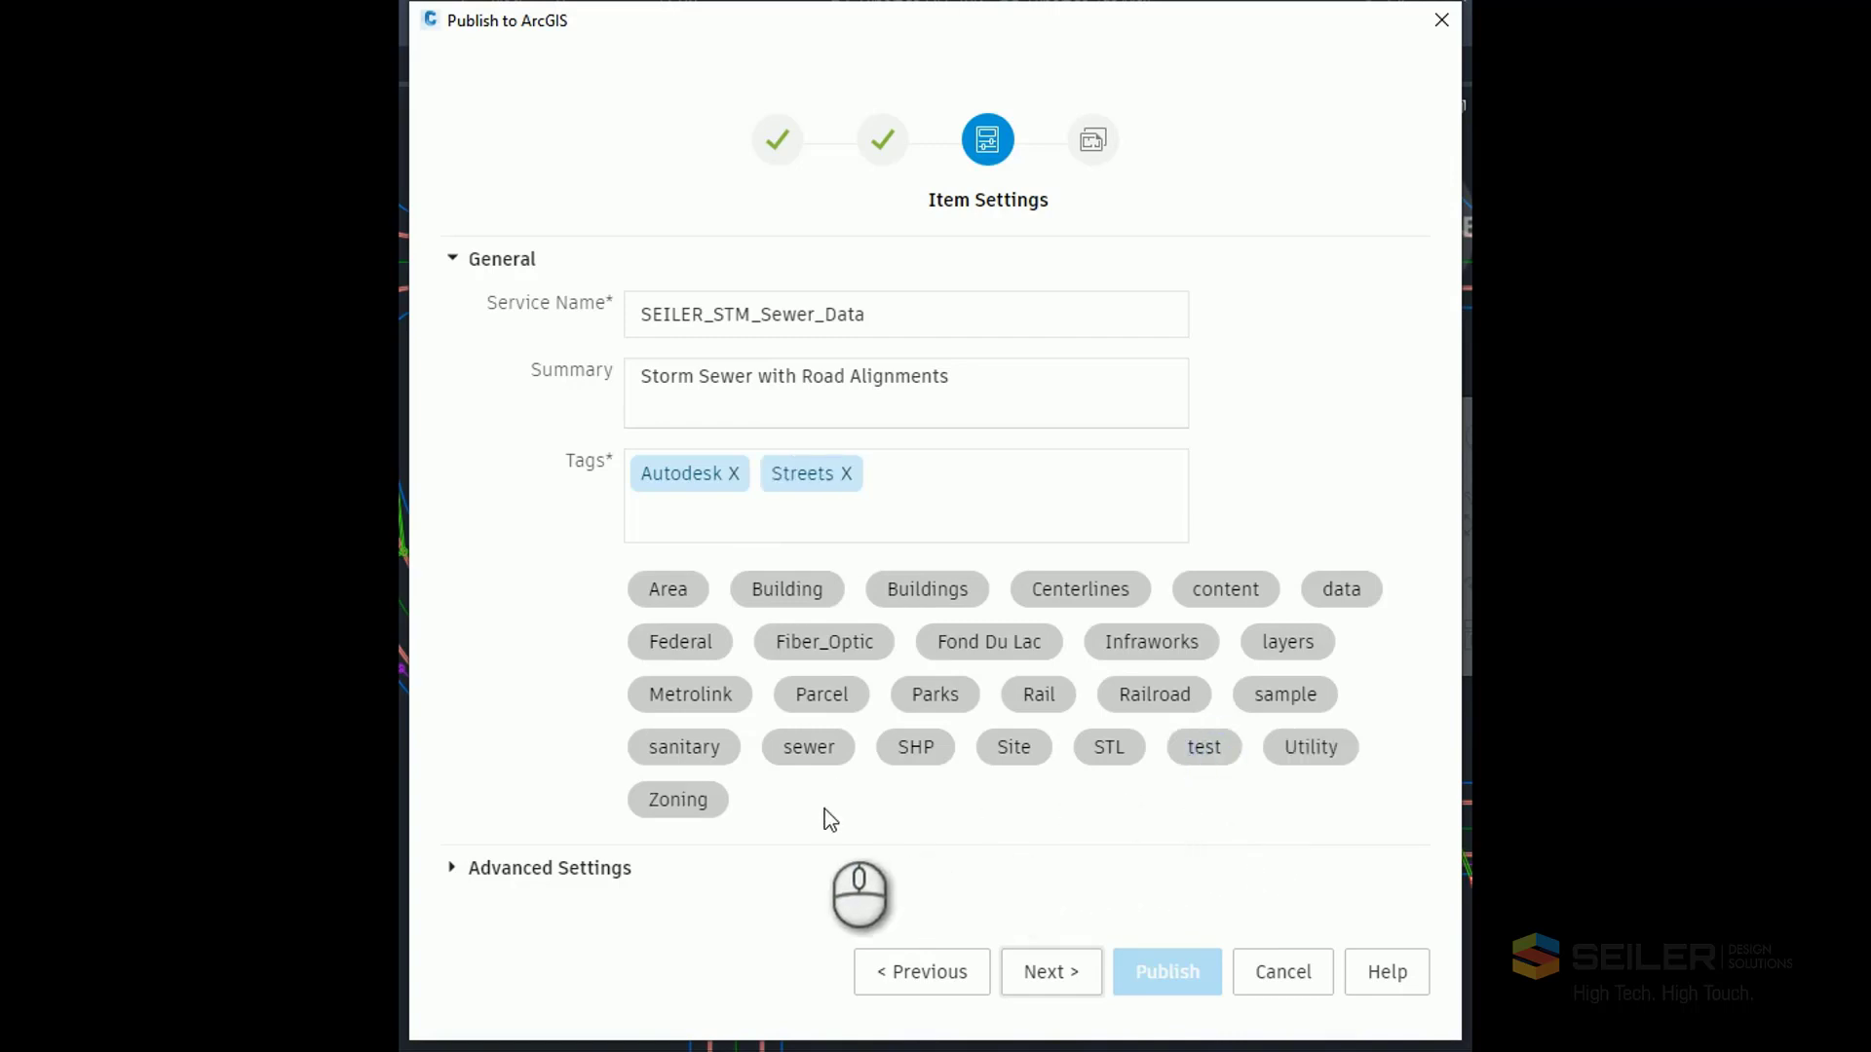
left_click(1017, 751)
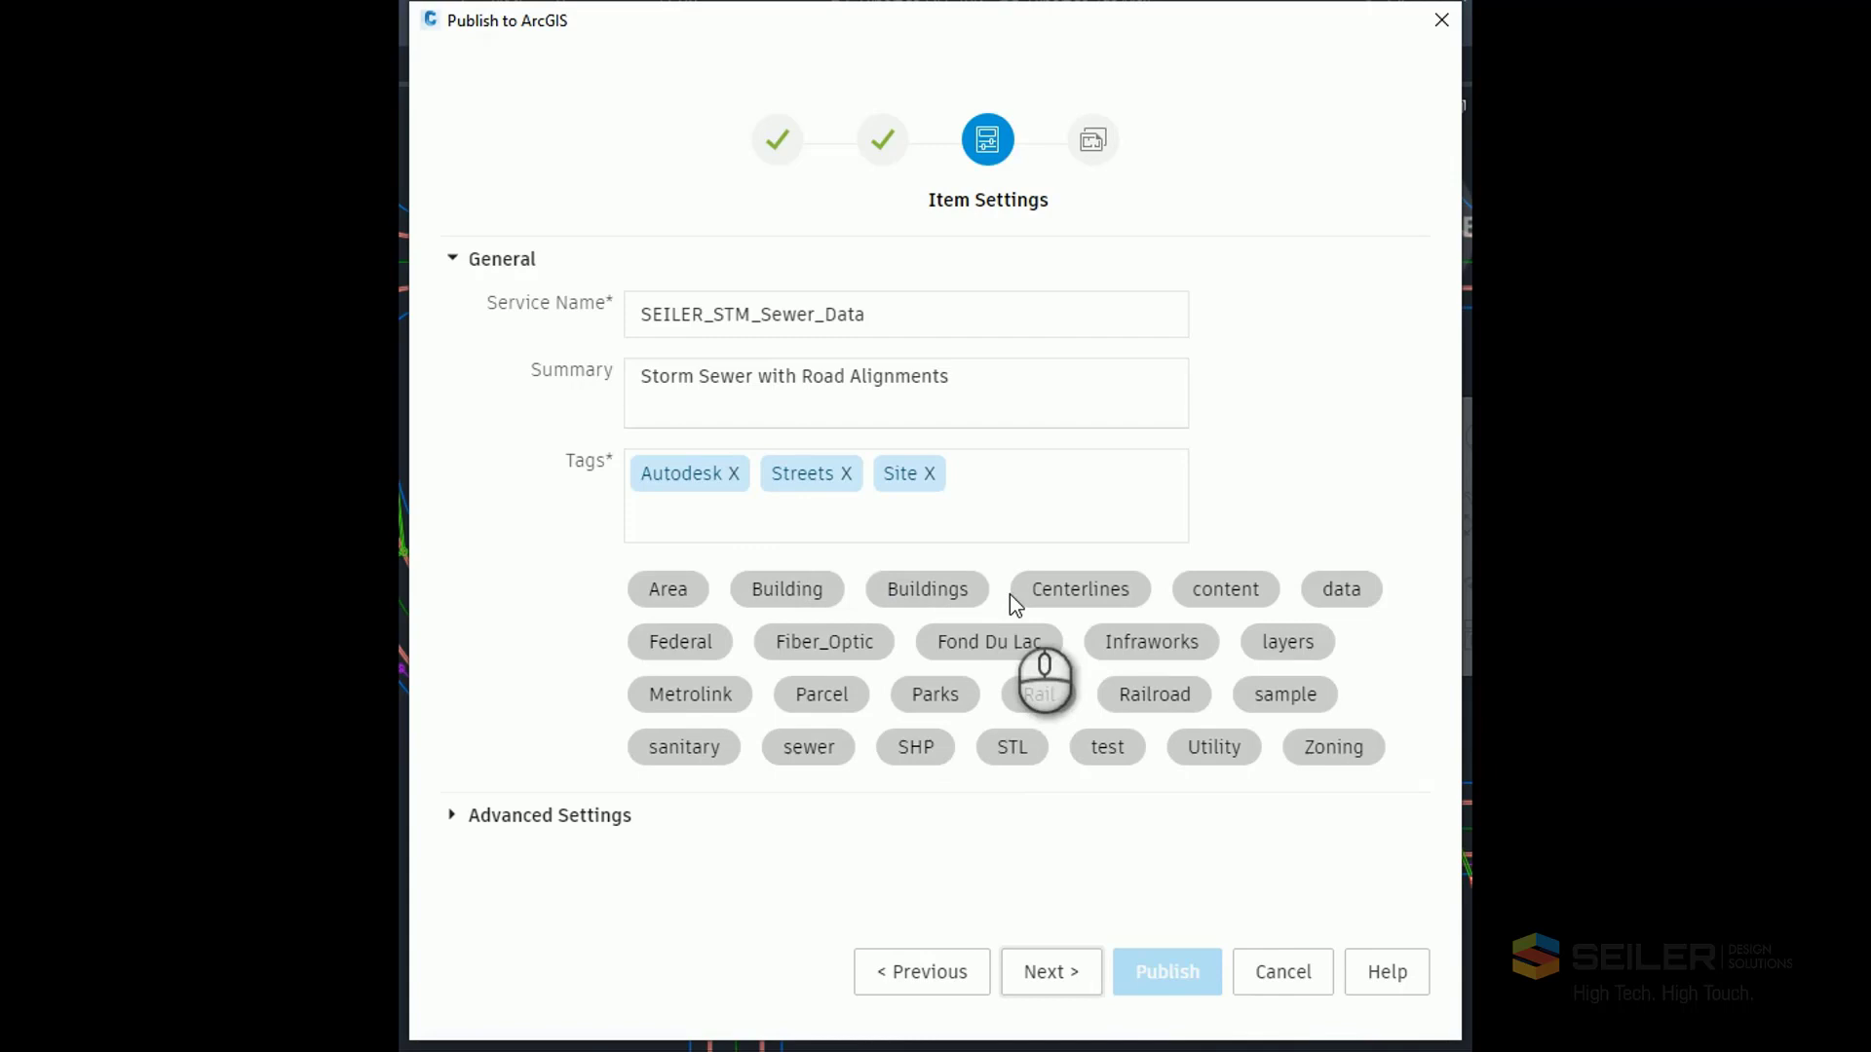
left_click(1214, 747)
left_click(1076, 513)
type("St")
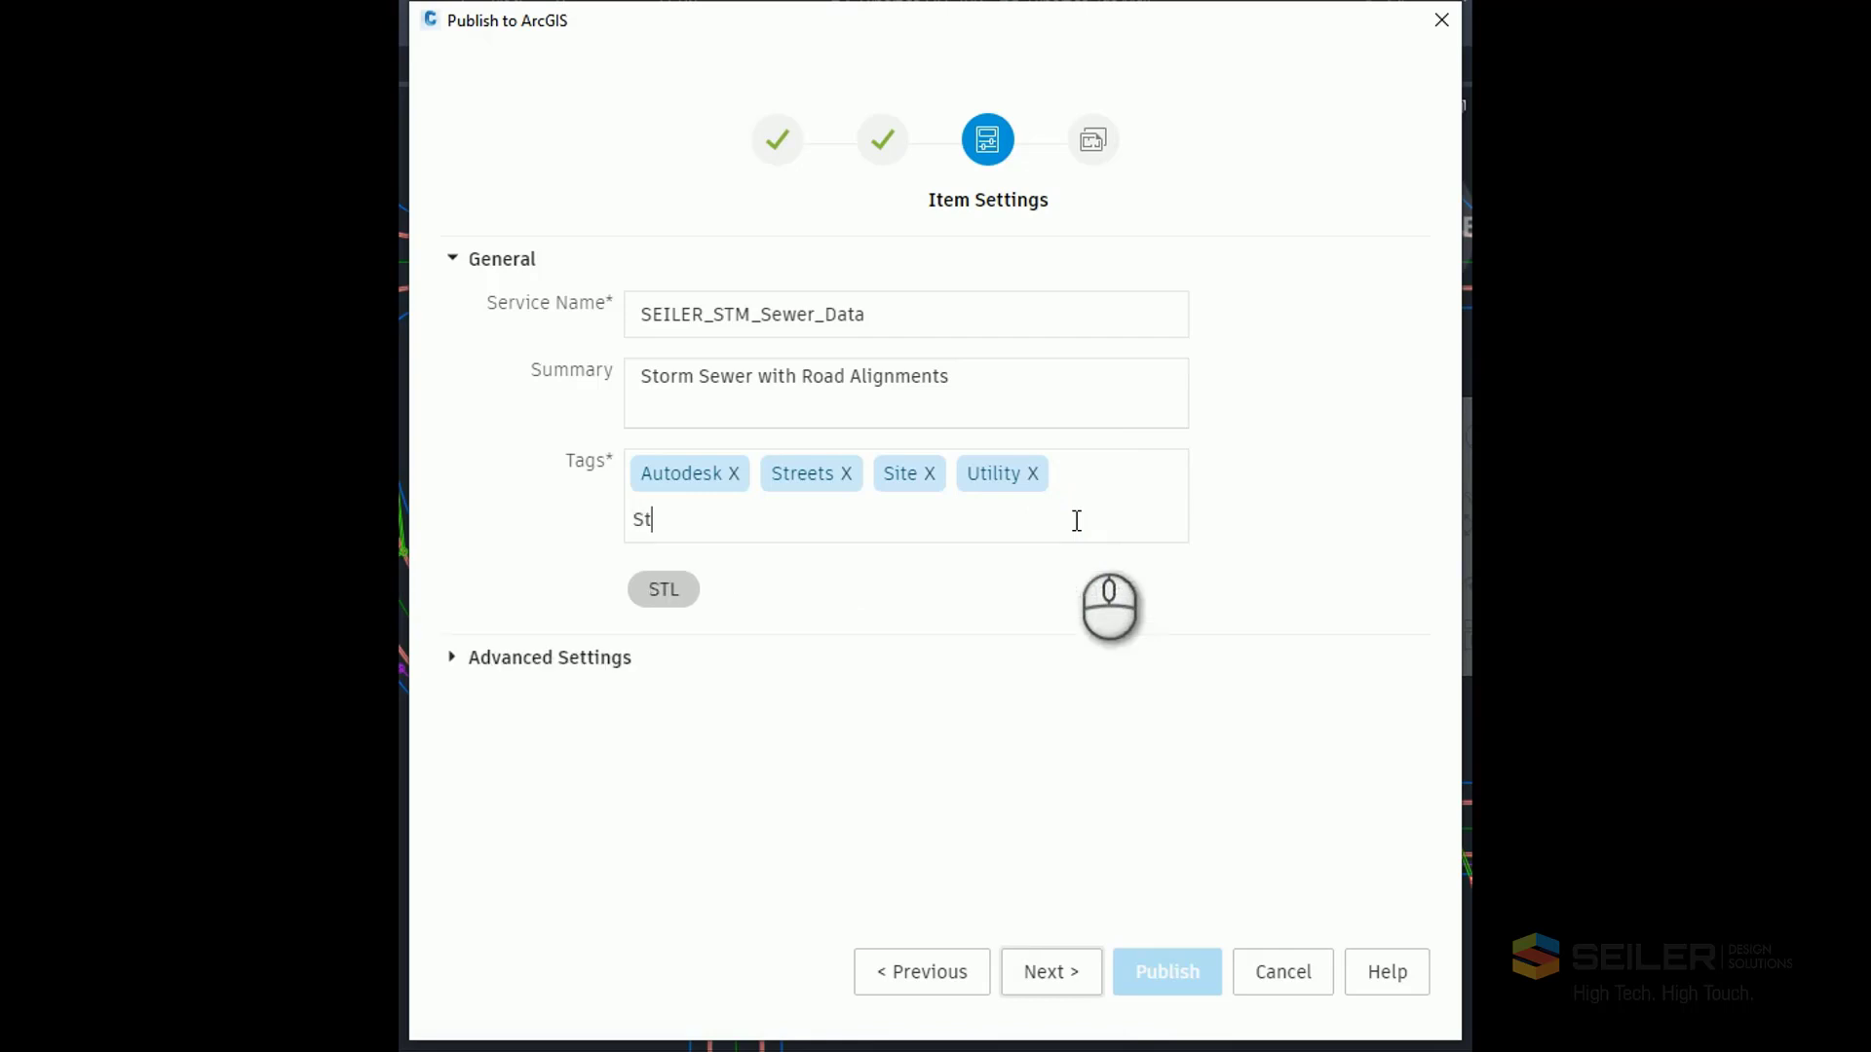
type("orm")
key("Return")
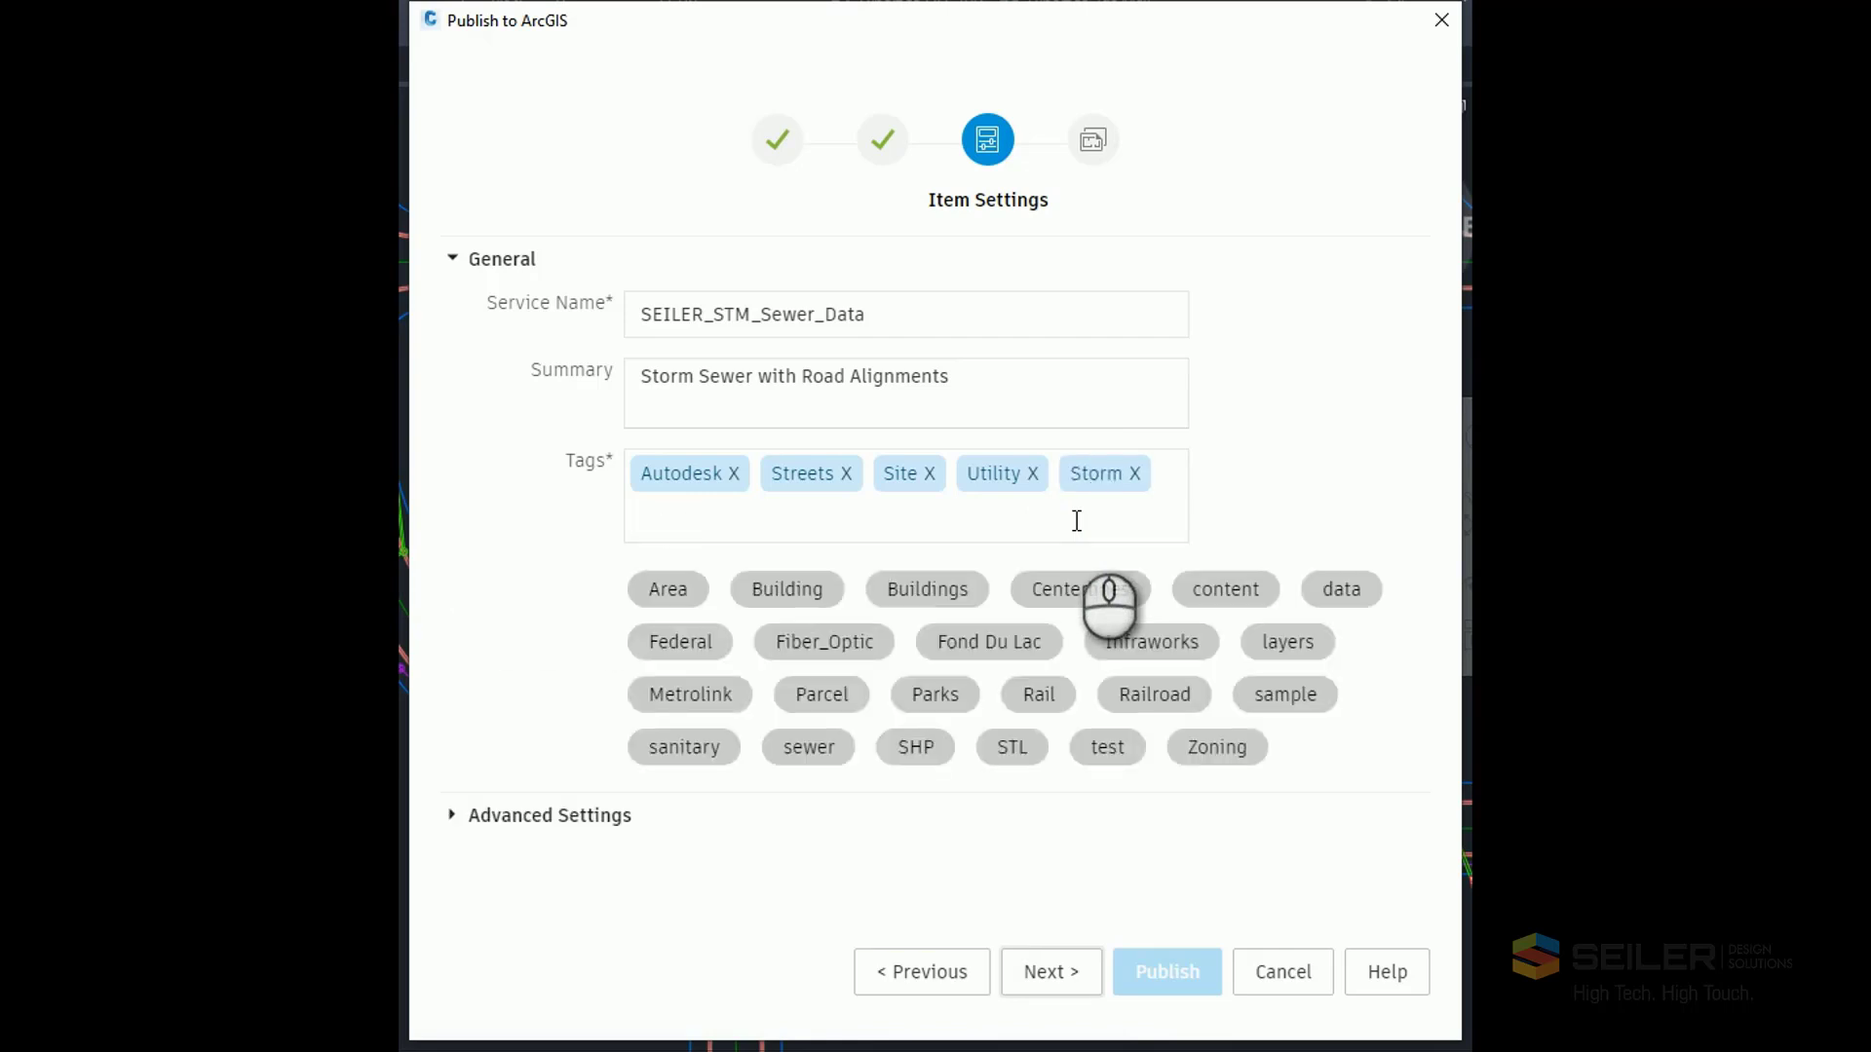
type("Sewer")
key("Return")
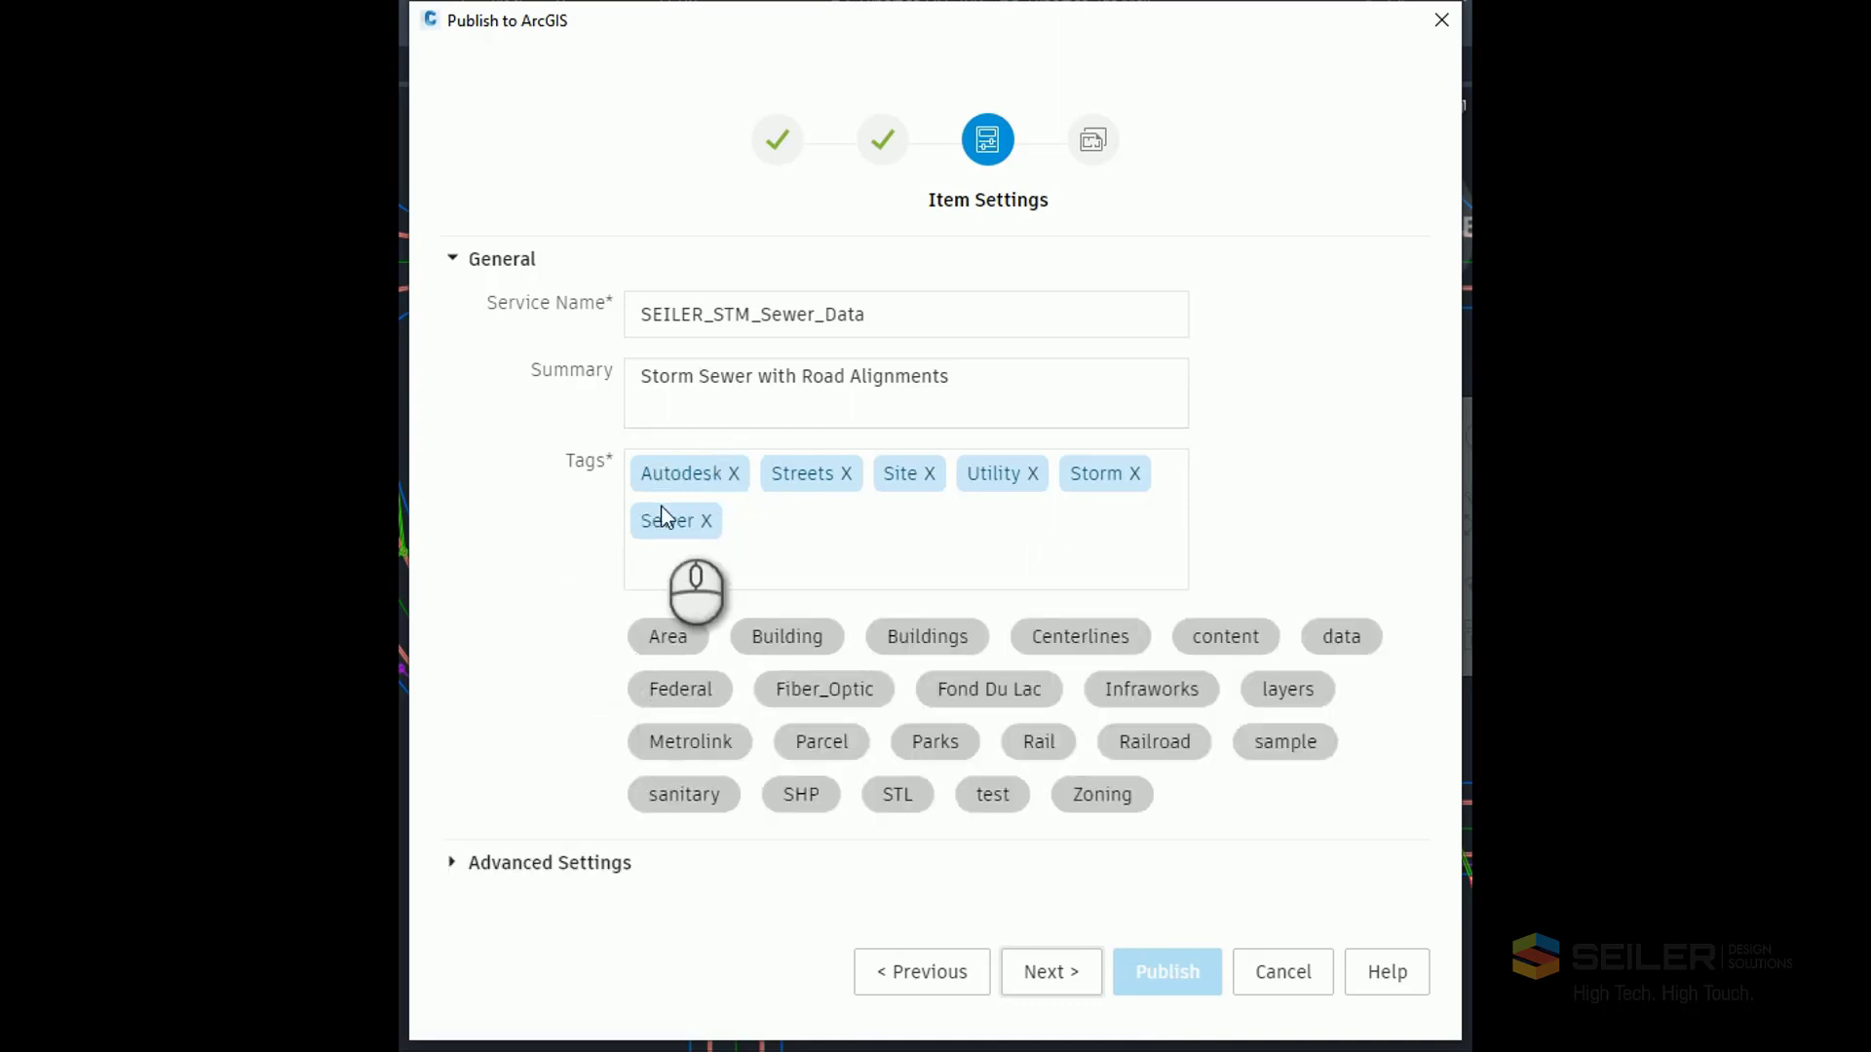
left_click(453, 862)
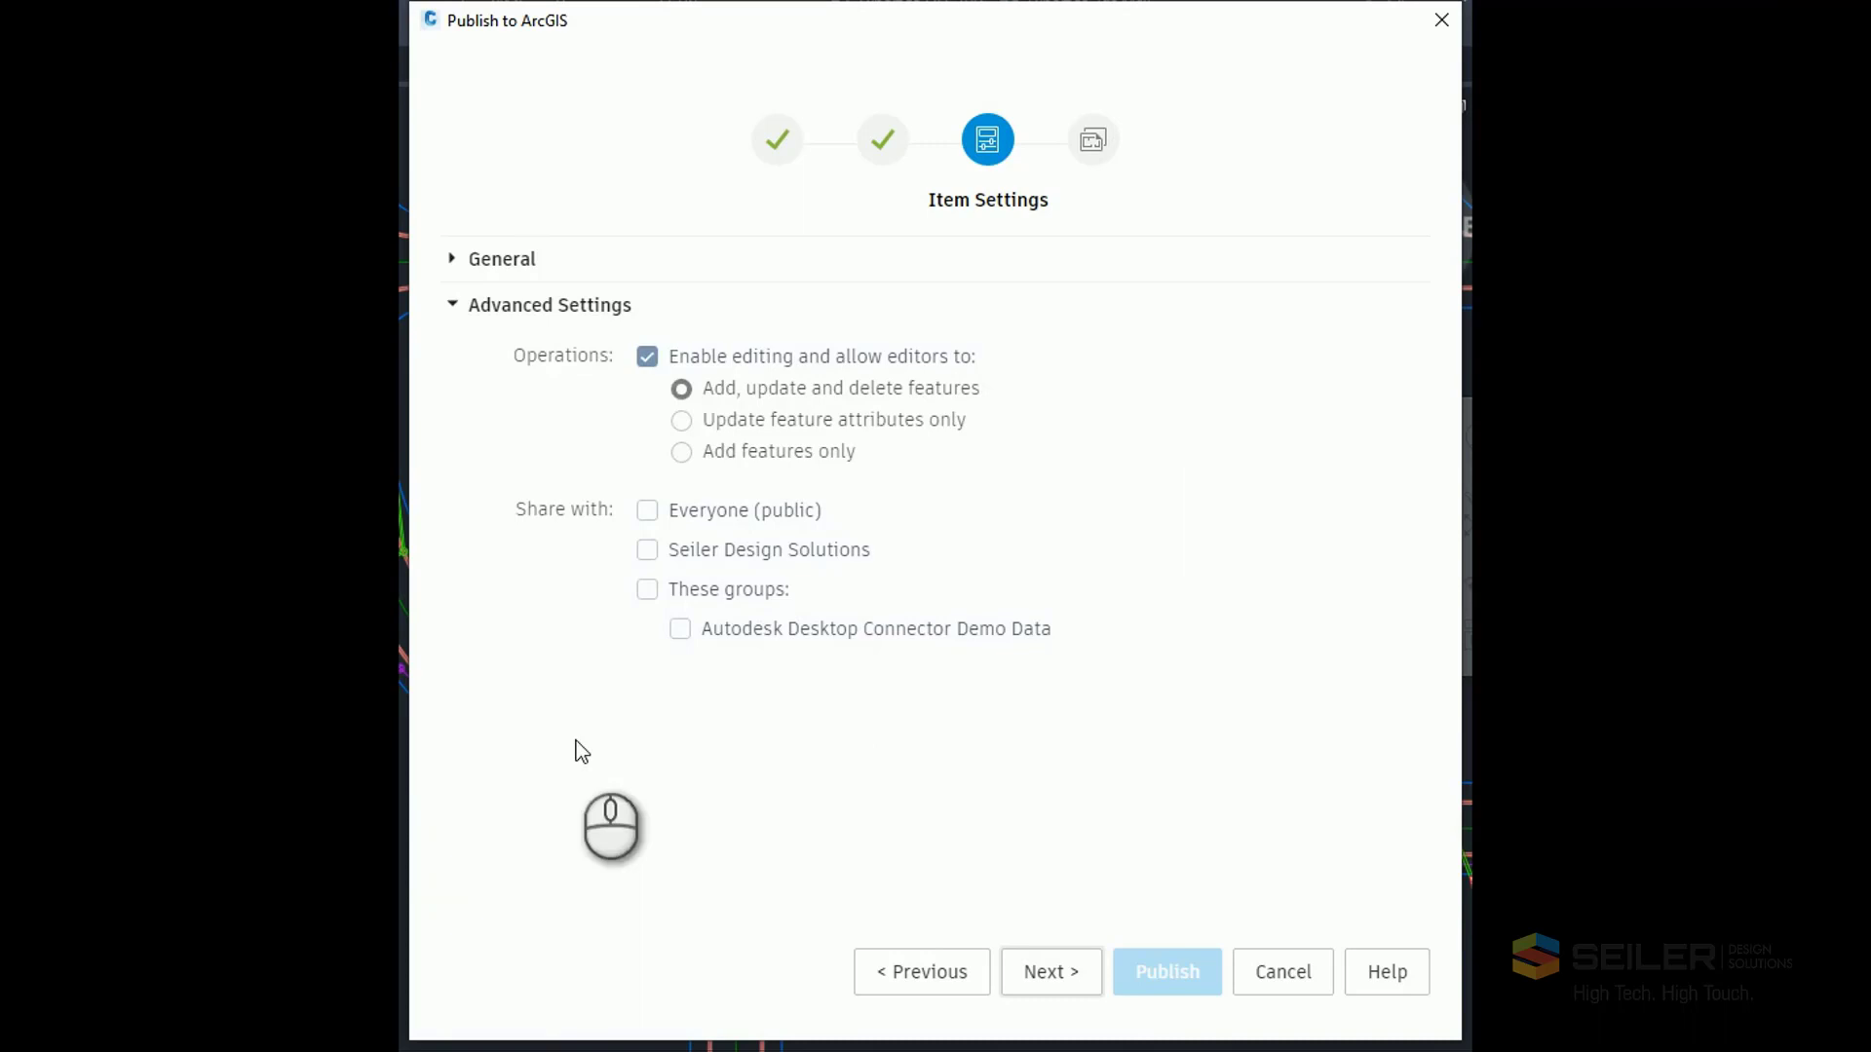
Enable editing and share with Seiler Design Solutions and the Autodesk Desktop Connector Demo Data group.
left_click(647, 356)
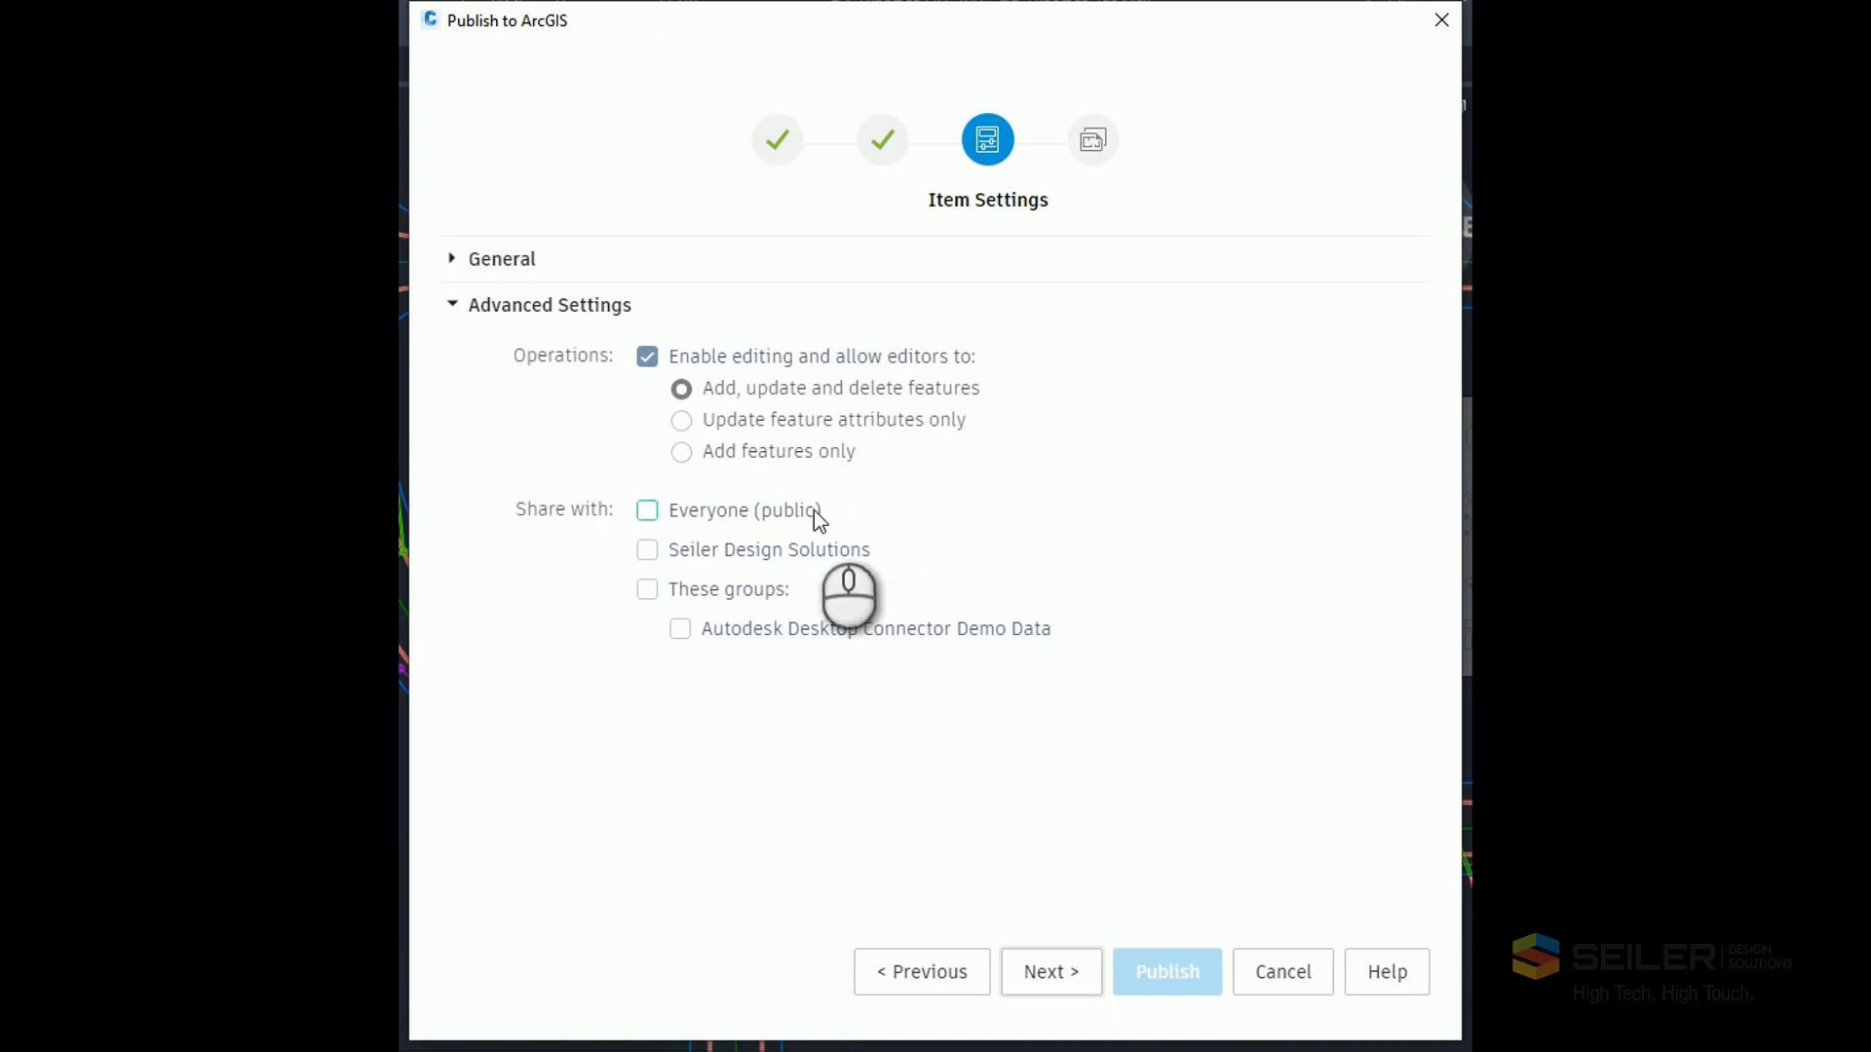
left_click(645, 554)
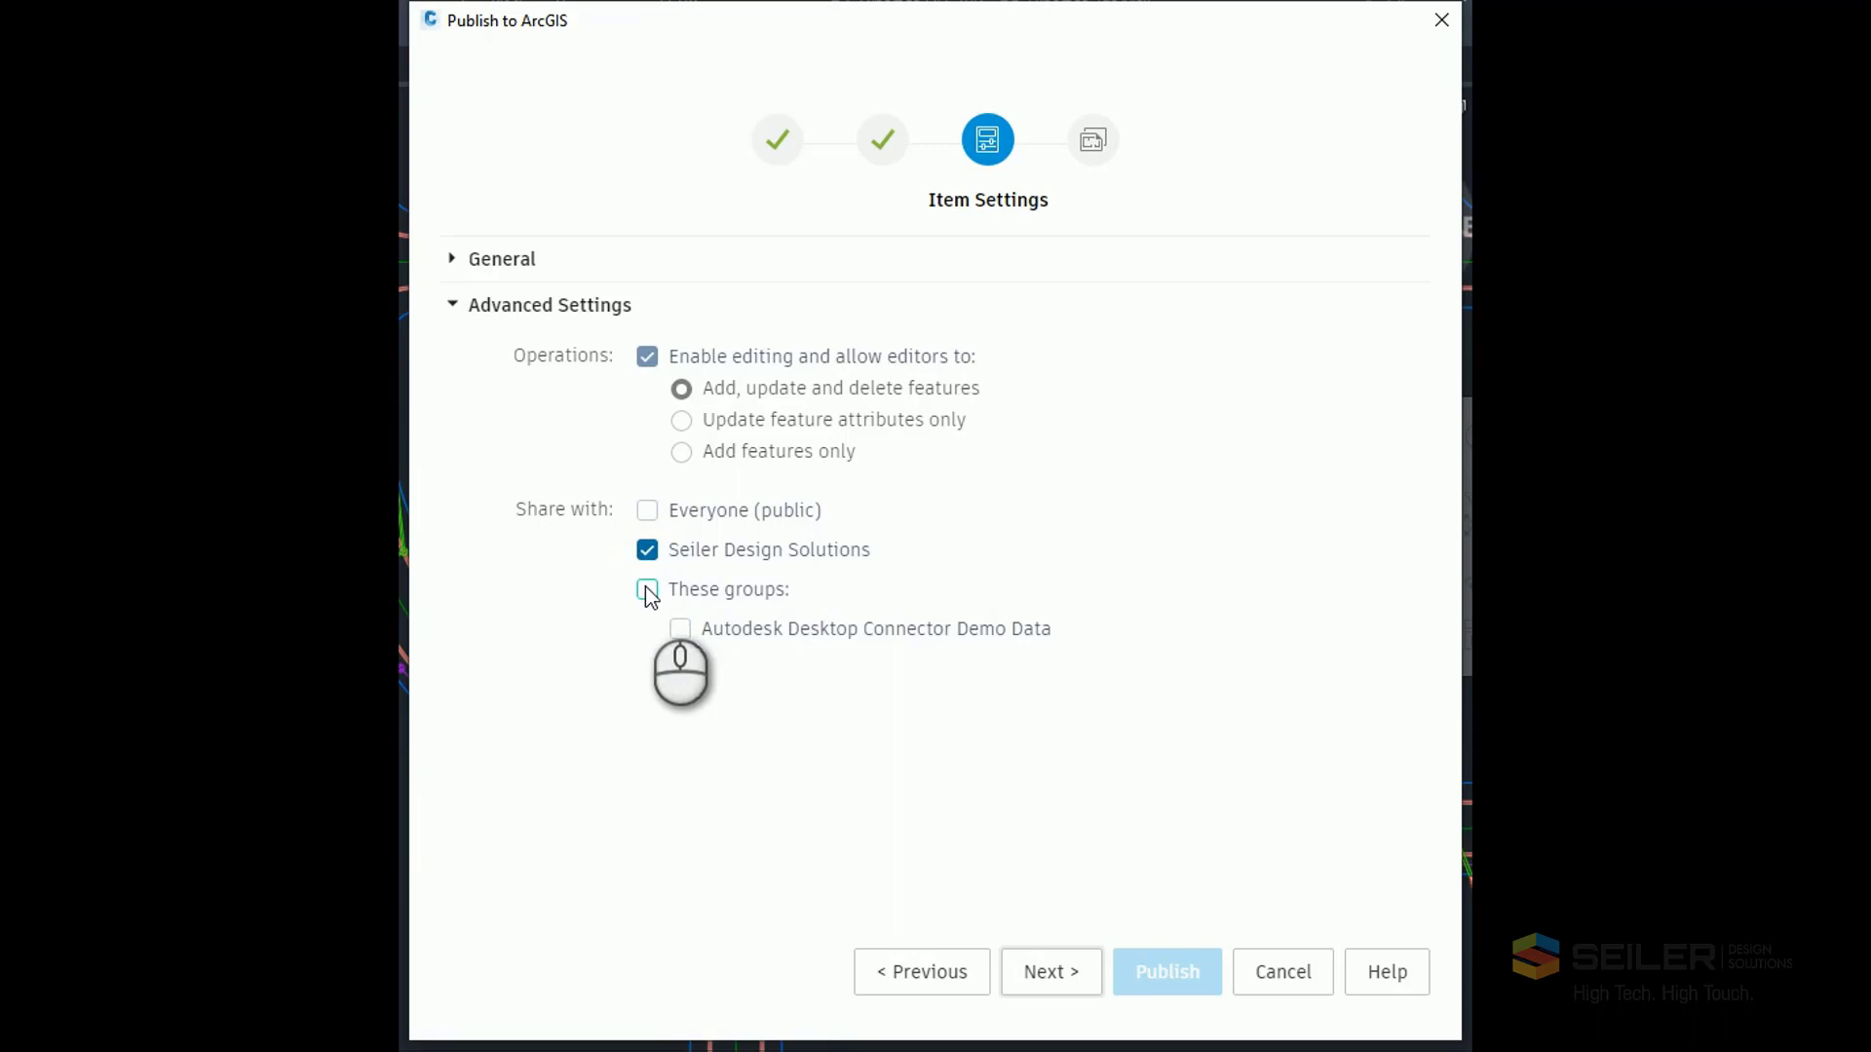
left_click(680, 628)
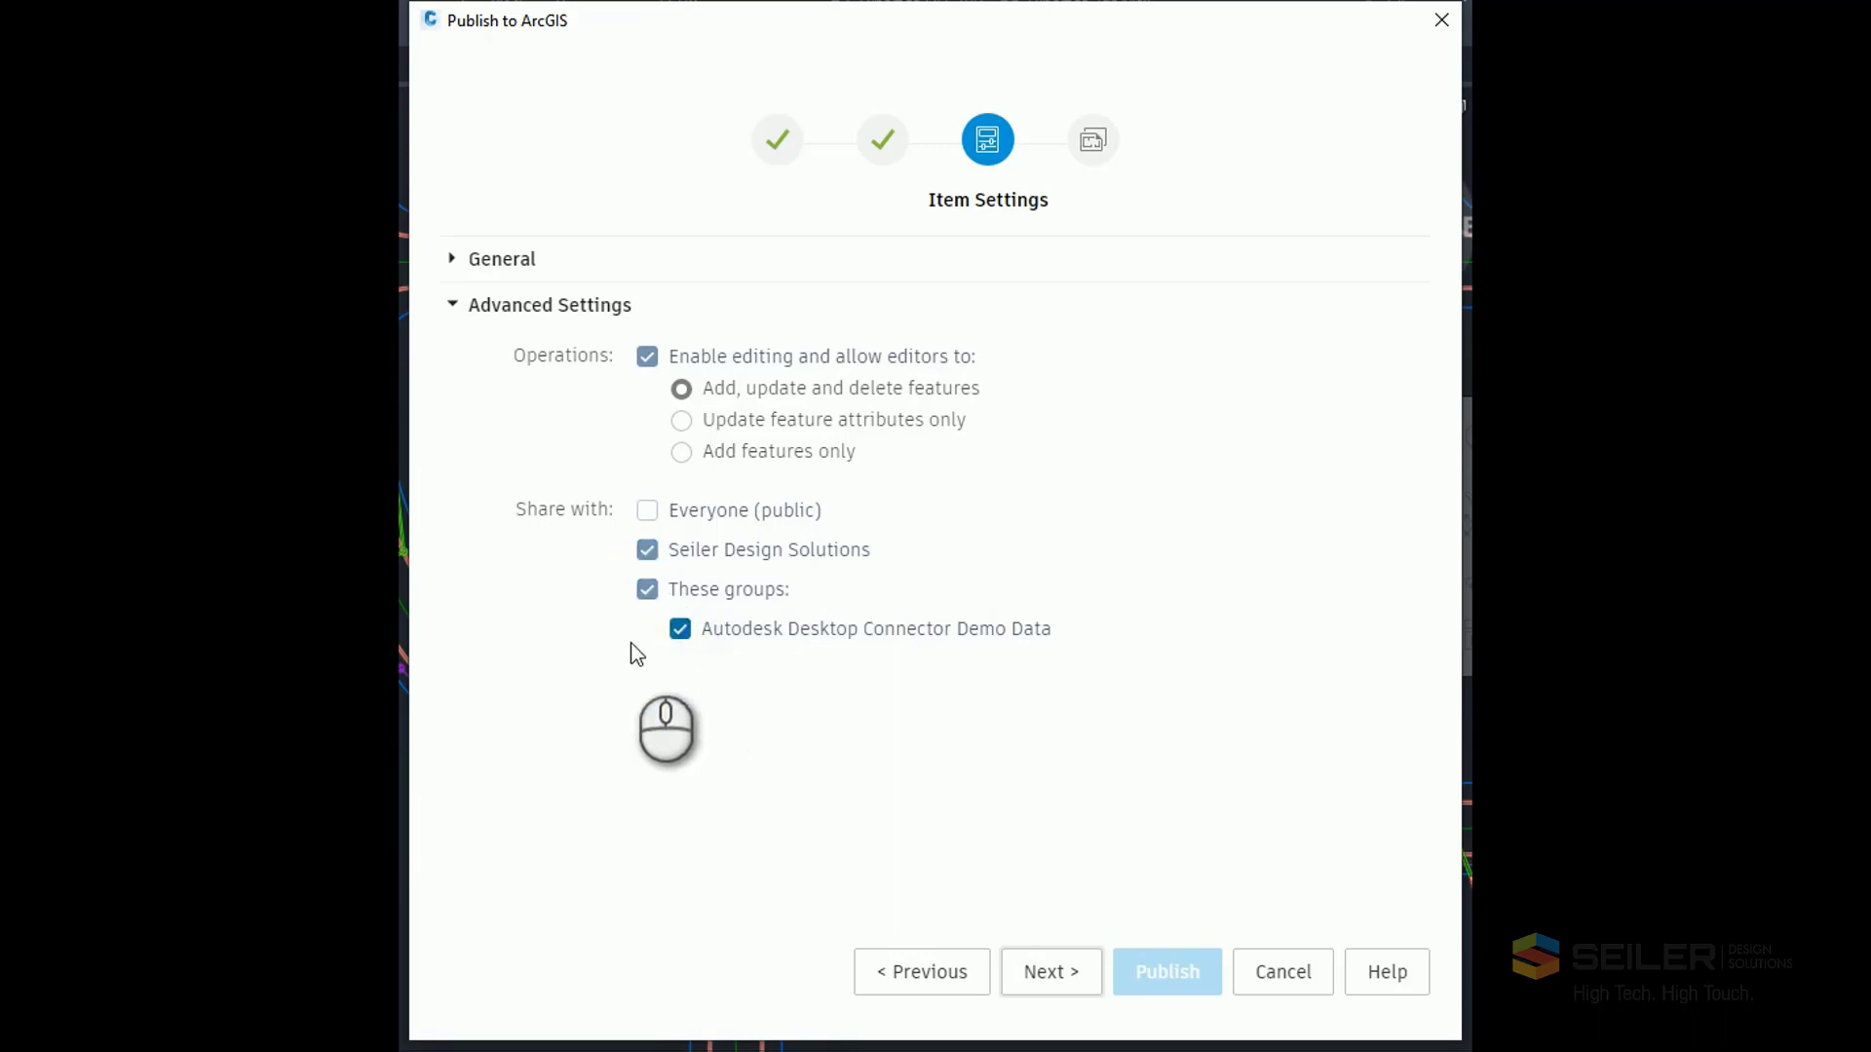
left_click(1060, 981)
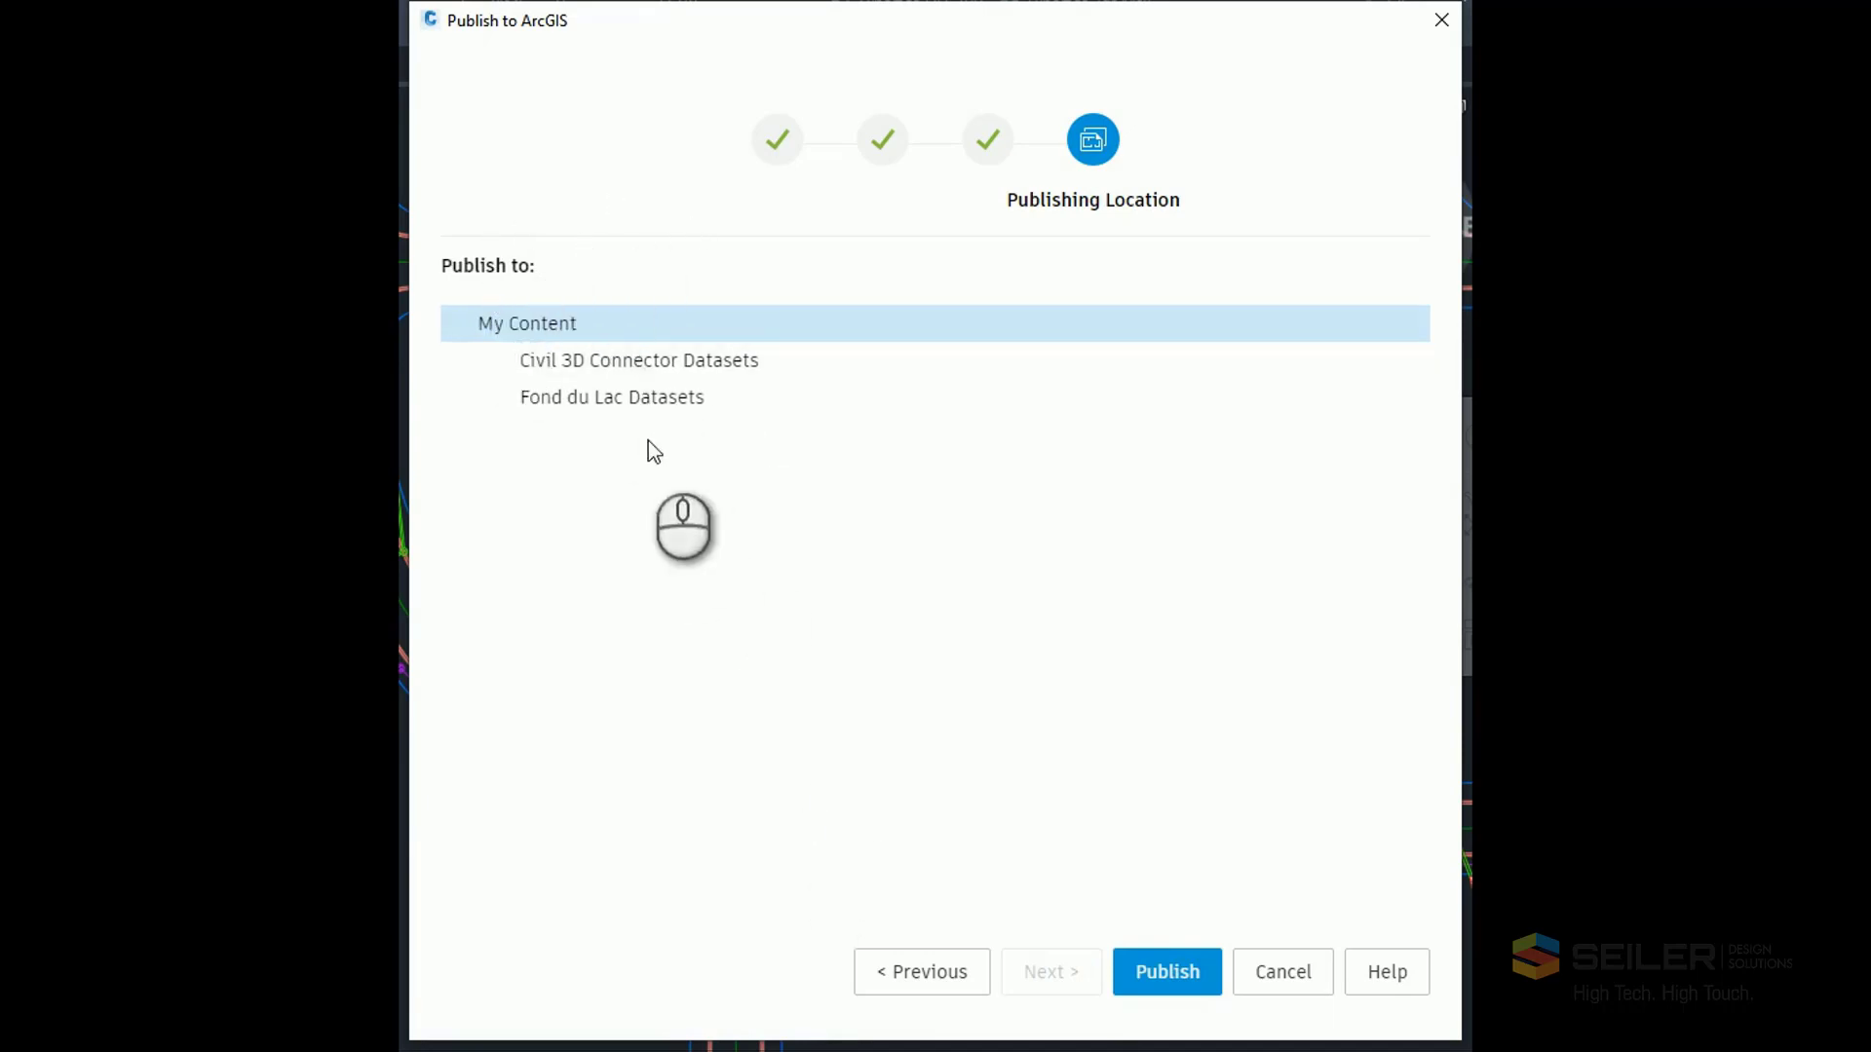
Publish into the Civil 3D Connector Datasets folder and view the result in ArcGIS.
left_click(576, 361)
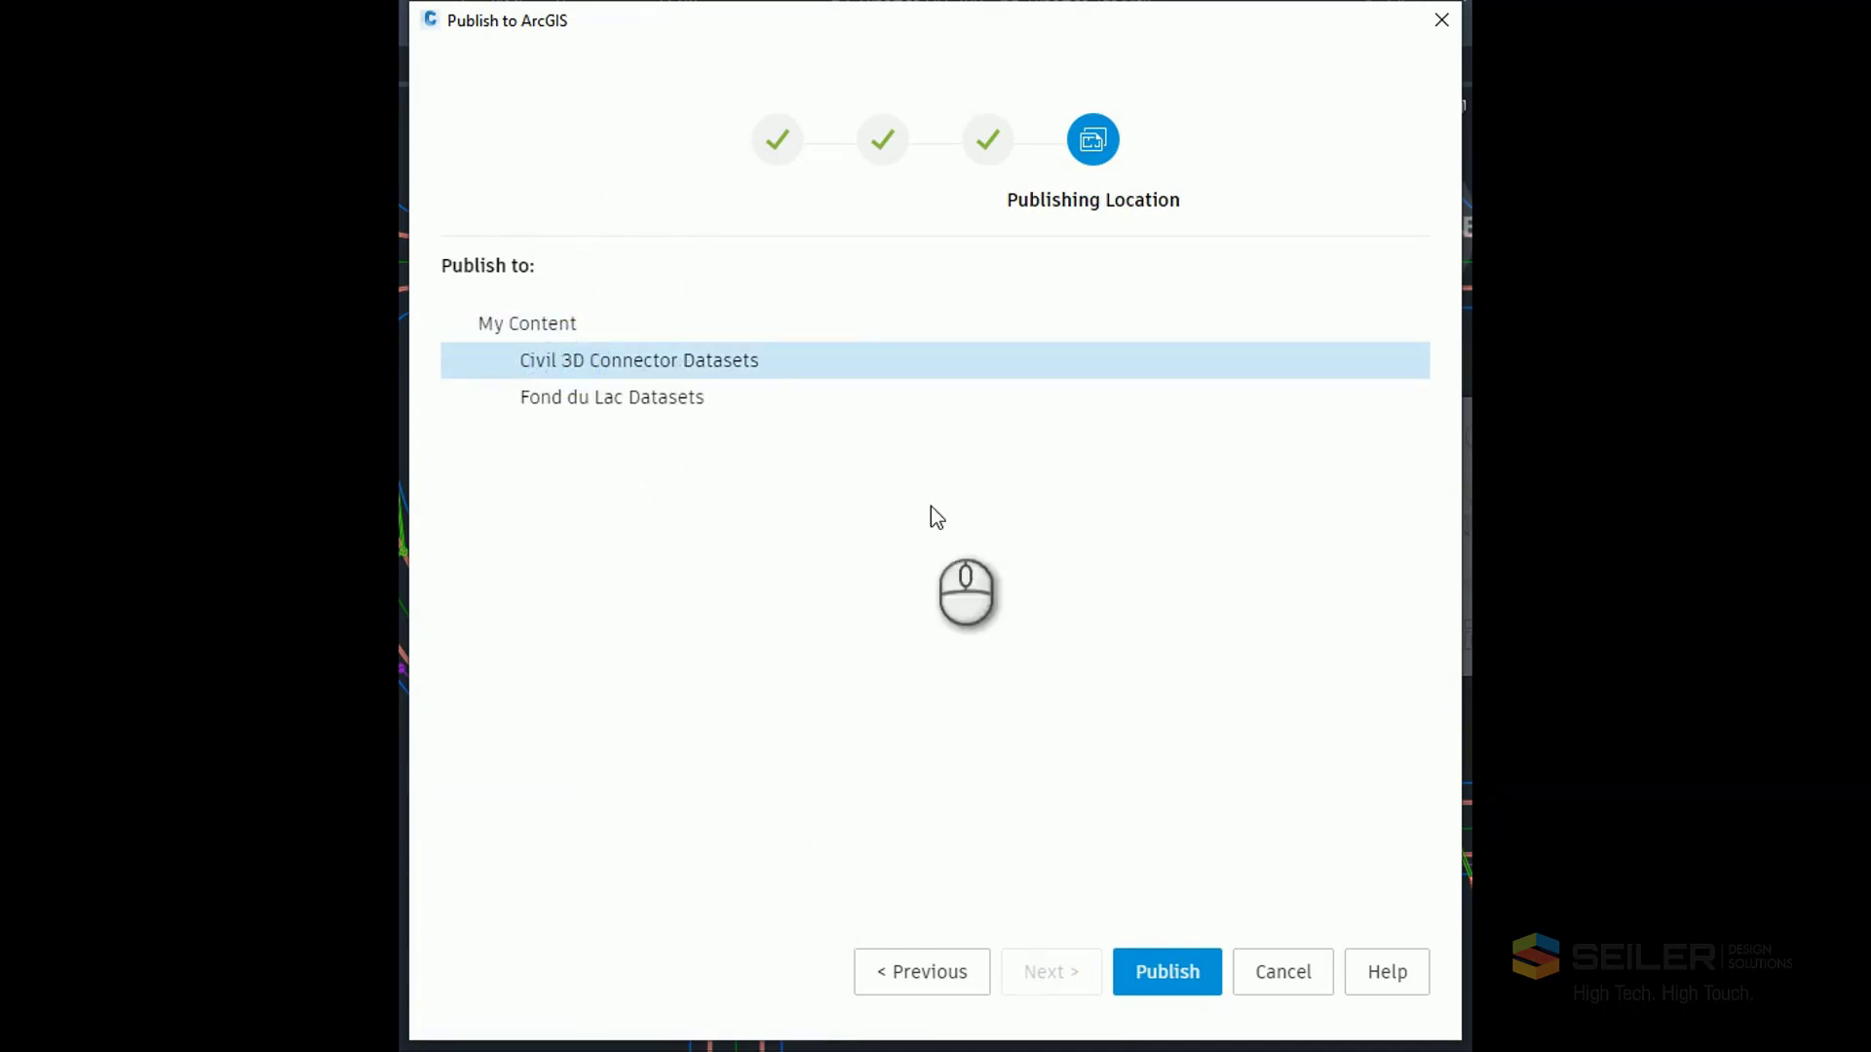
left_click(1165, 975)
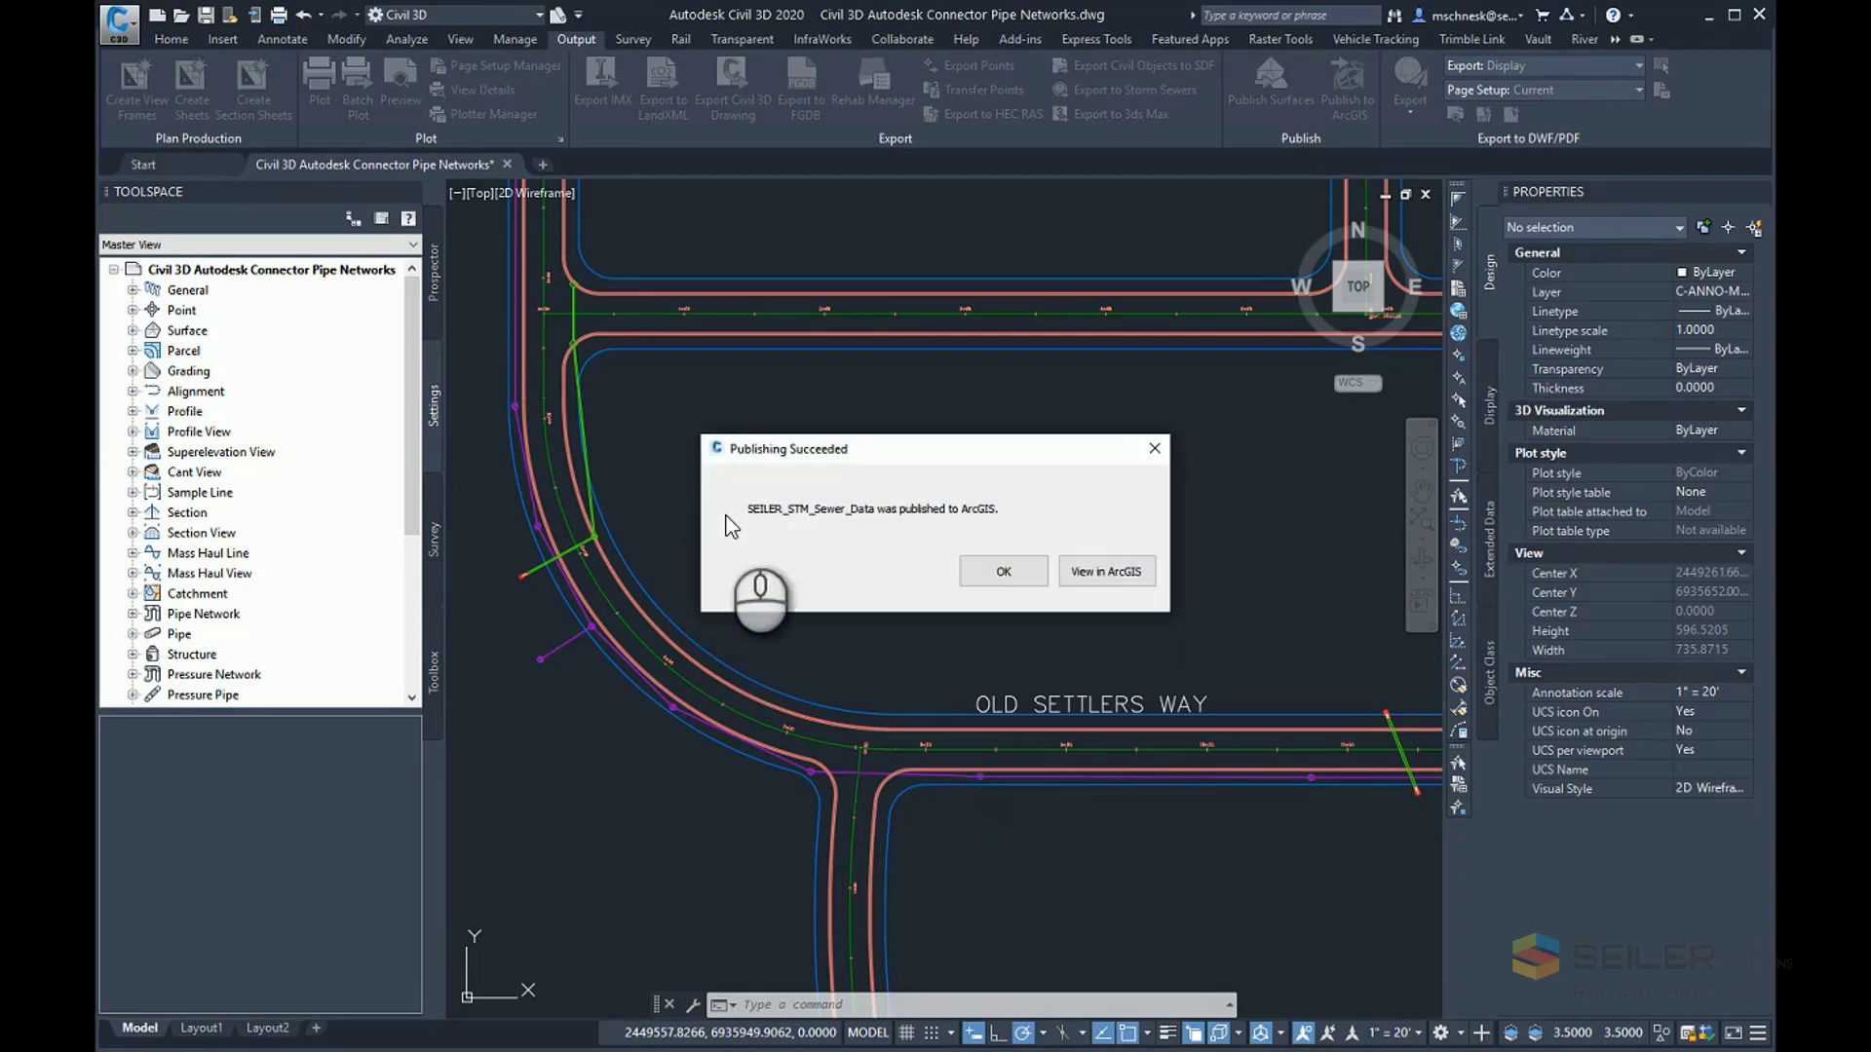
left_click_drag(890, 479, 905, 468)
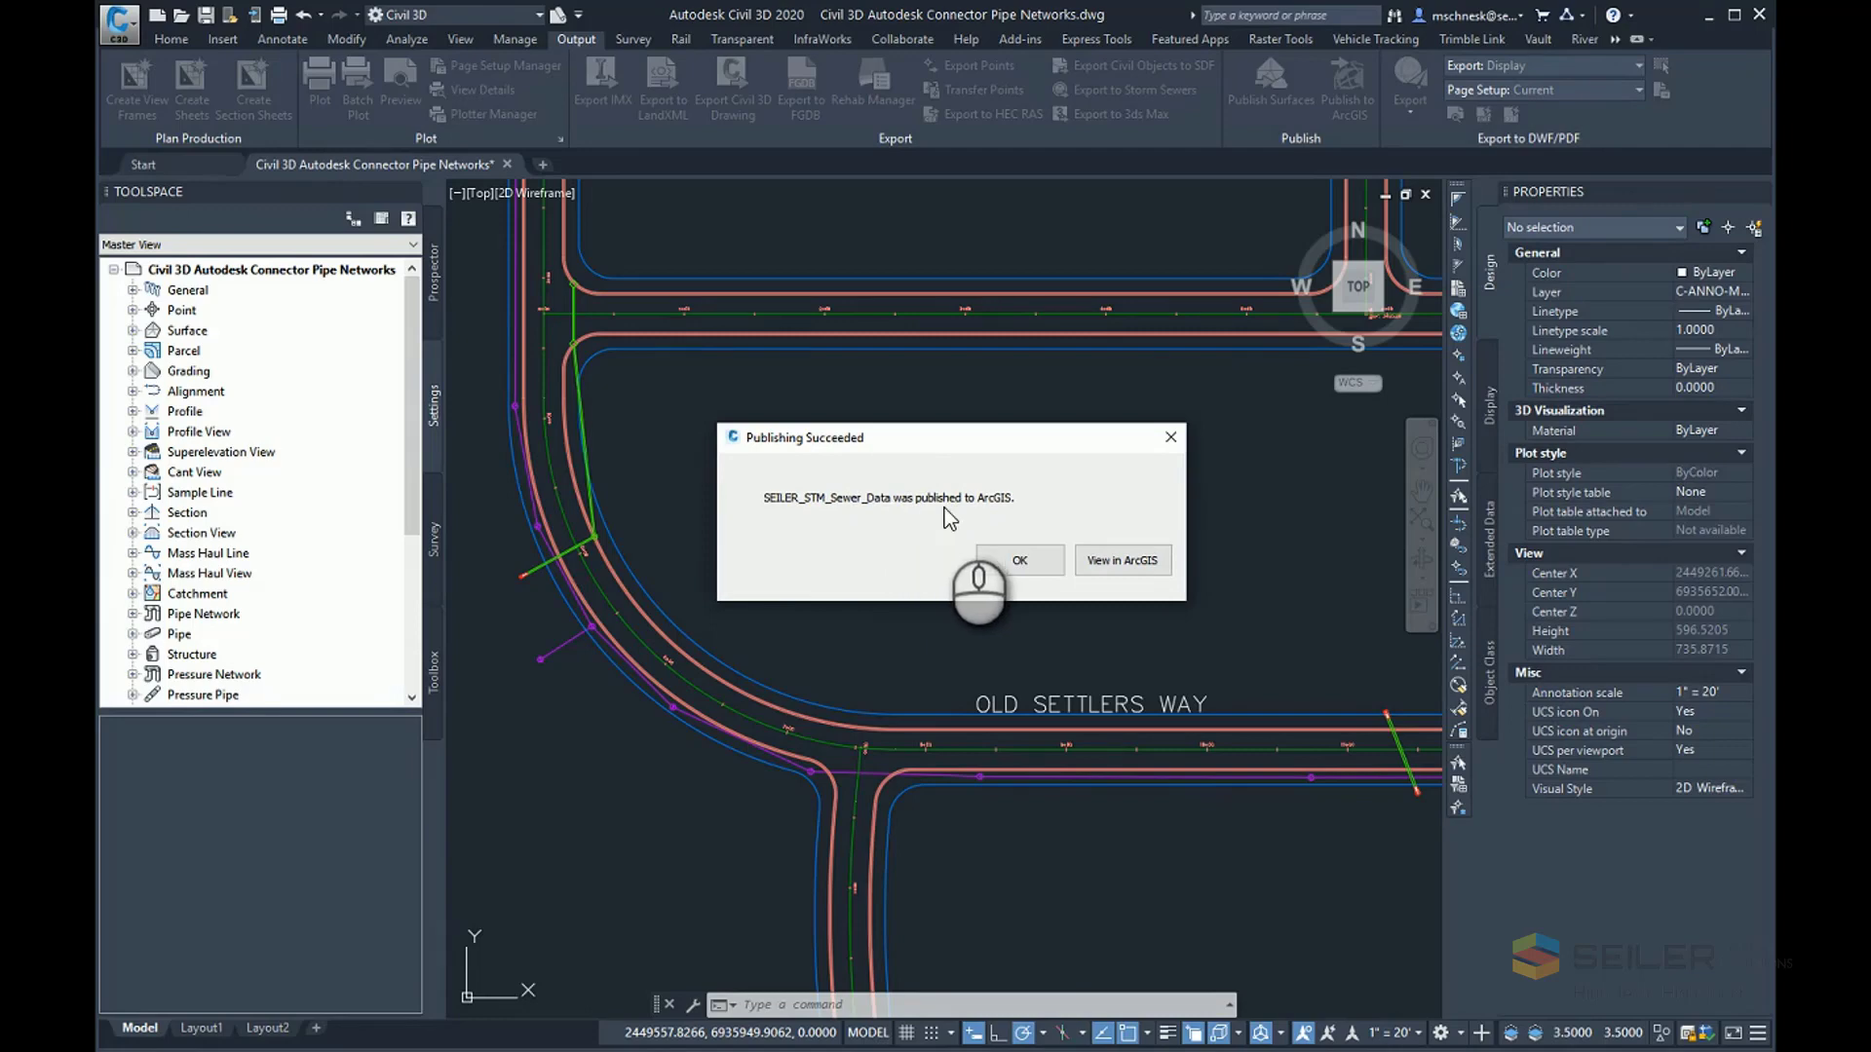
left_click(1124, 564)
Open the web map, sign in, and zoom around Old Settlers Way and Natures Way.
left_click(1125, 563)
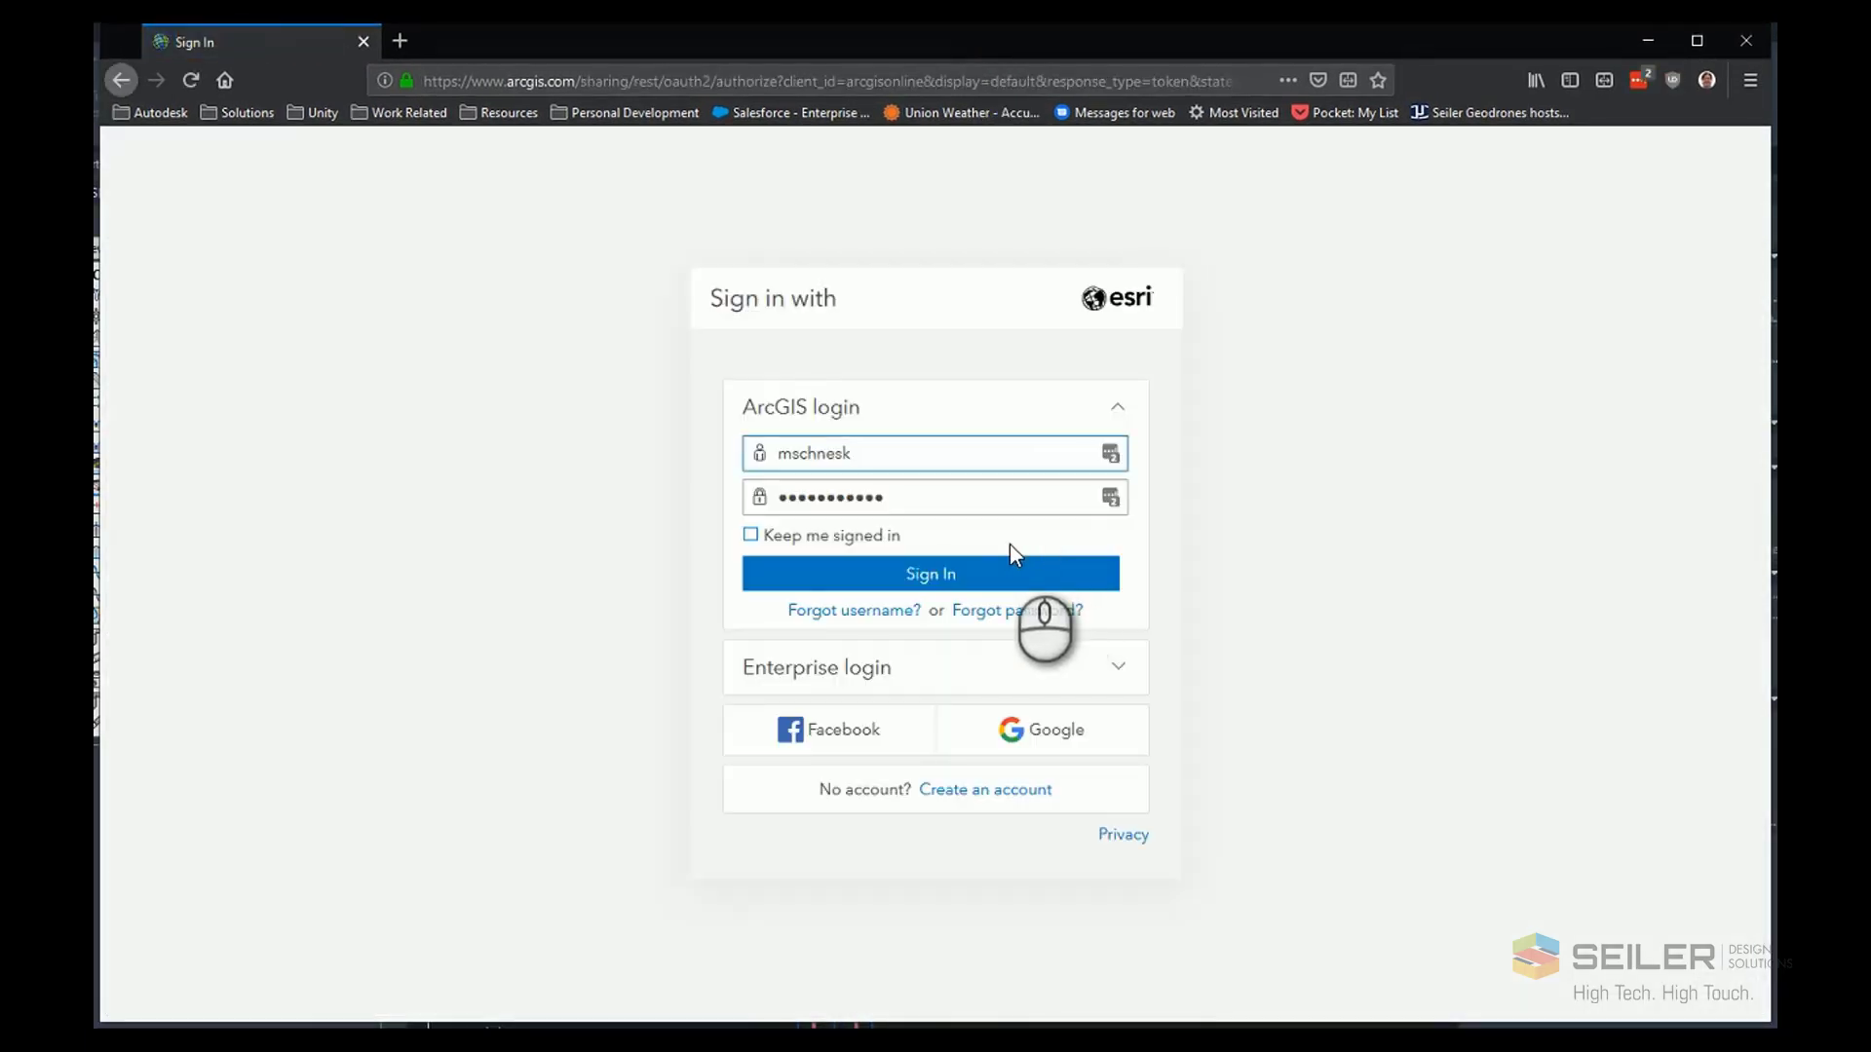
left_click(958, 575)
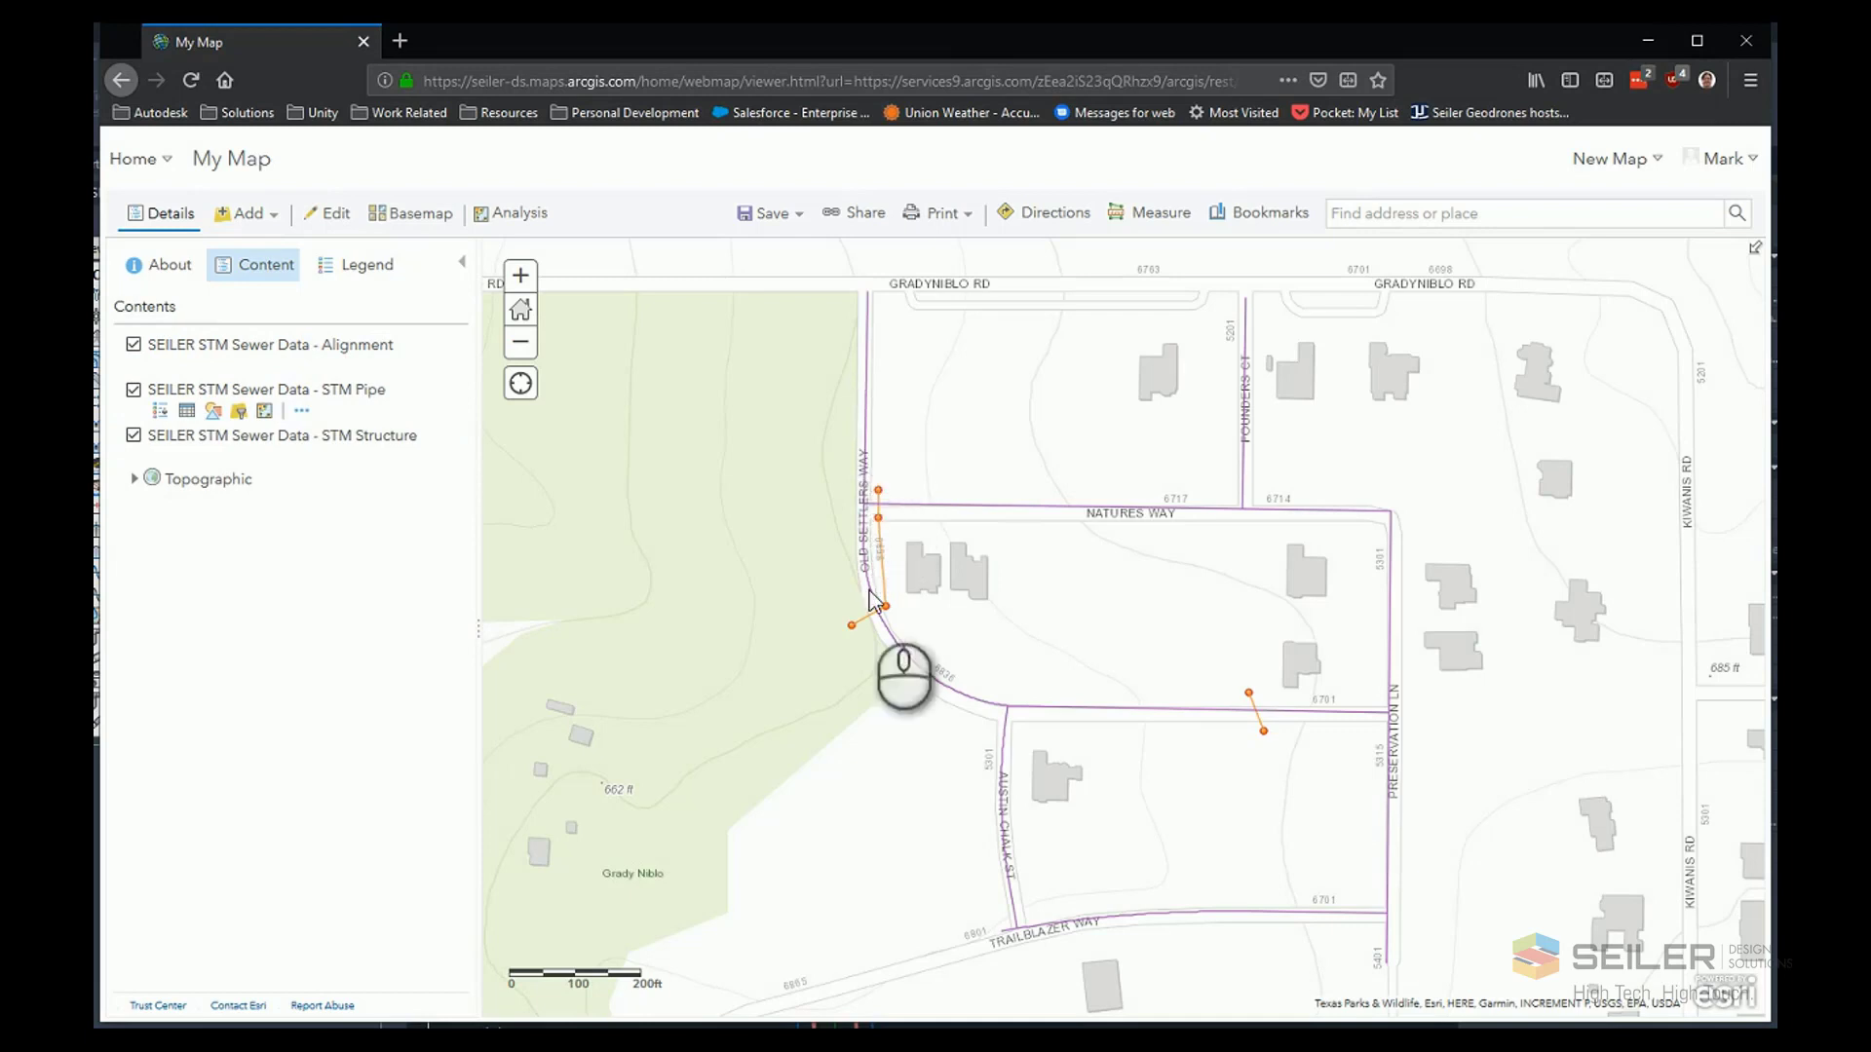
scroll(913, 517, "up", 3)
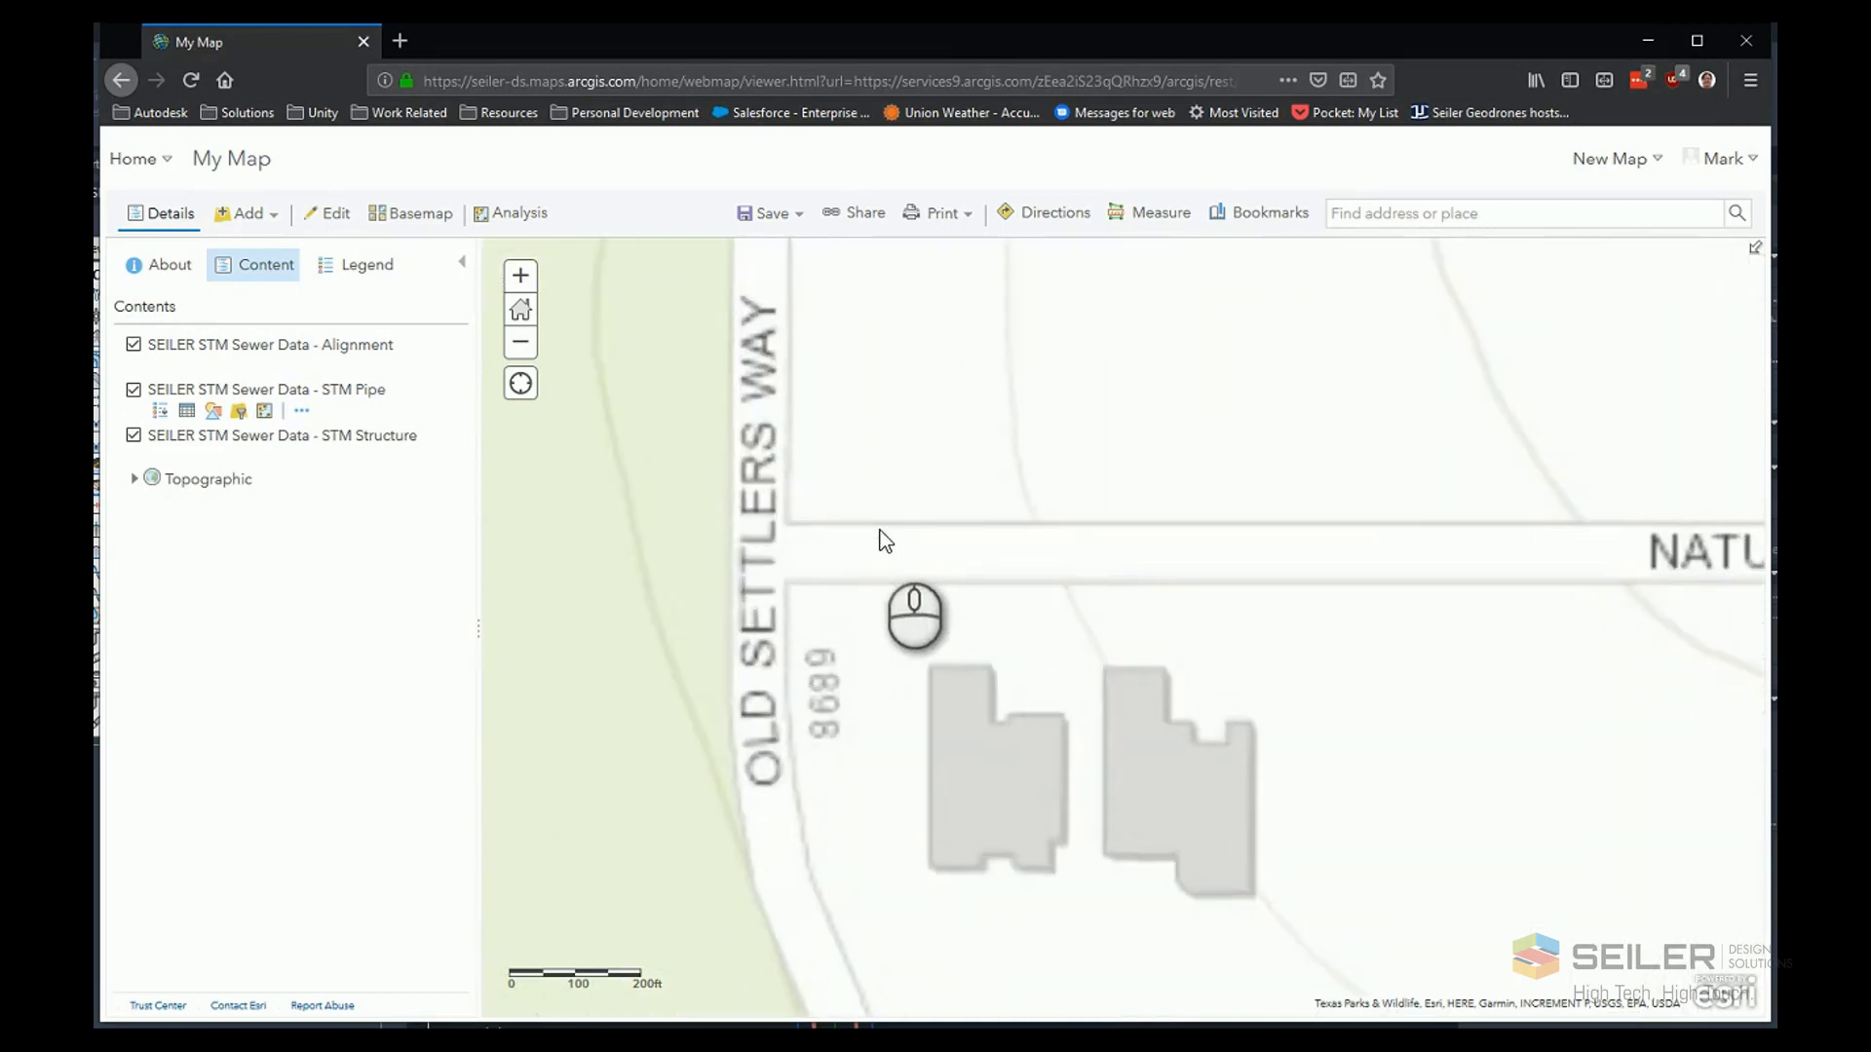
scroll(849, 545, "down", 3)
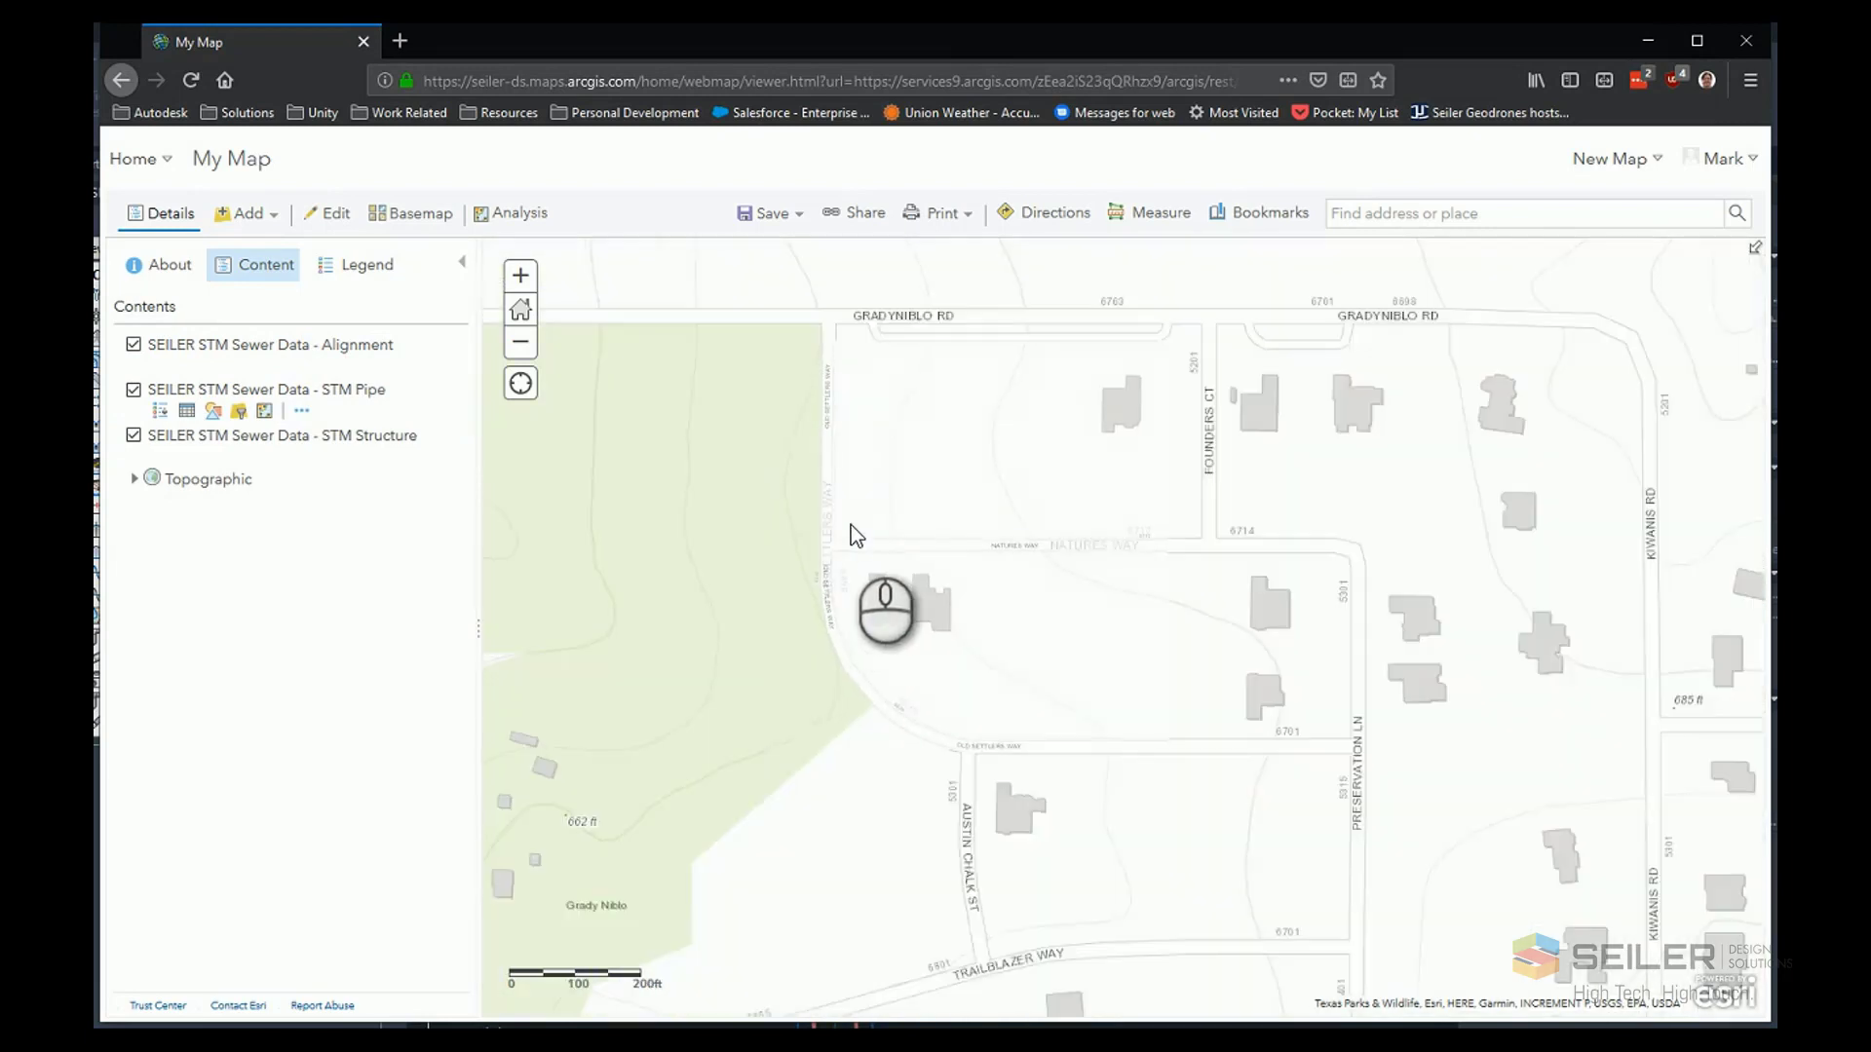
scroll(844, 550, "up", 2)
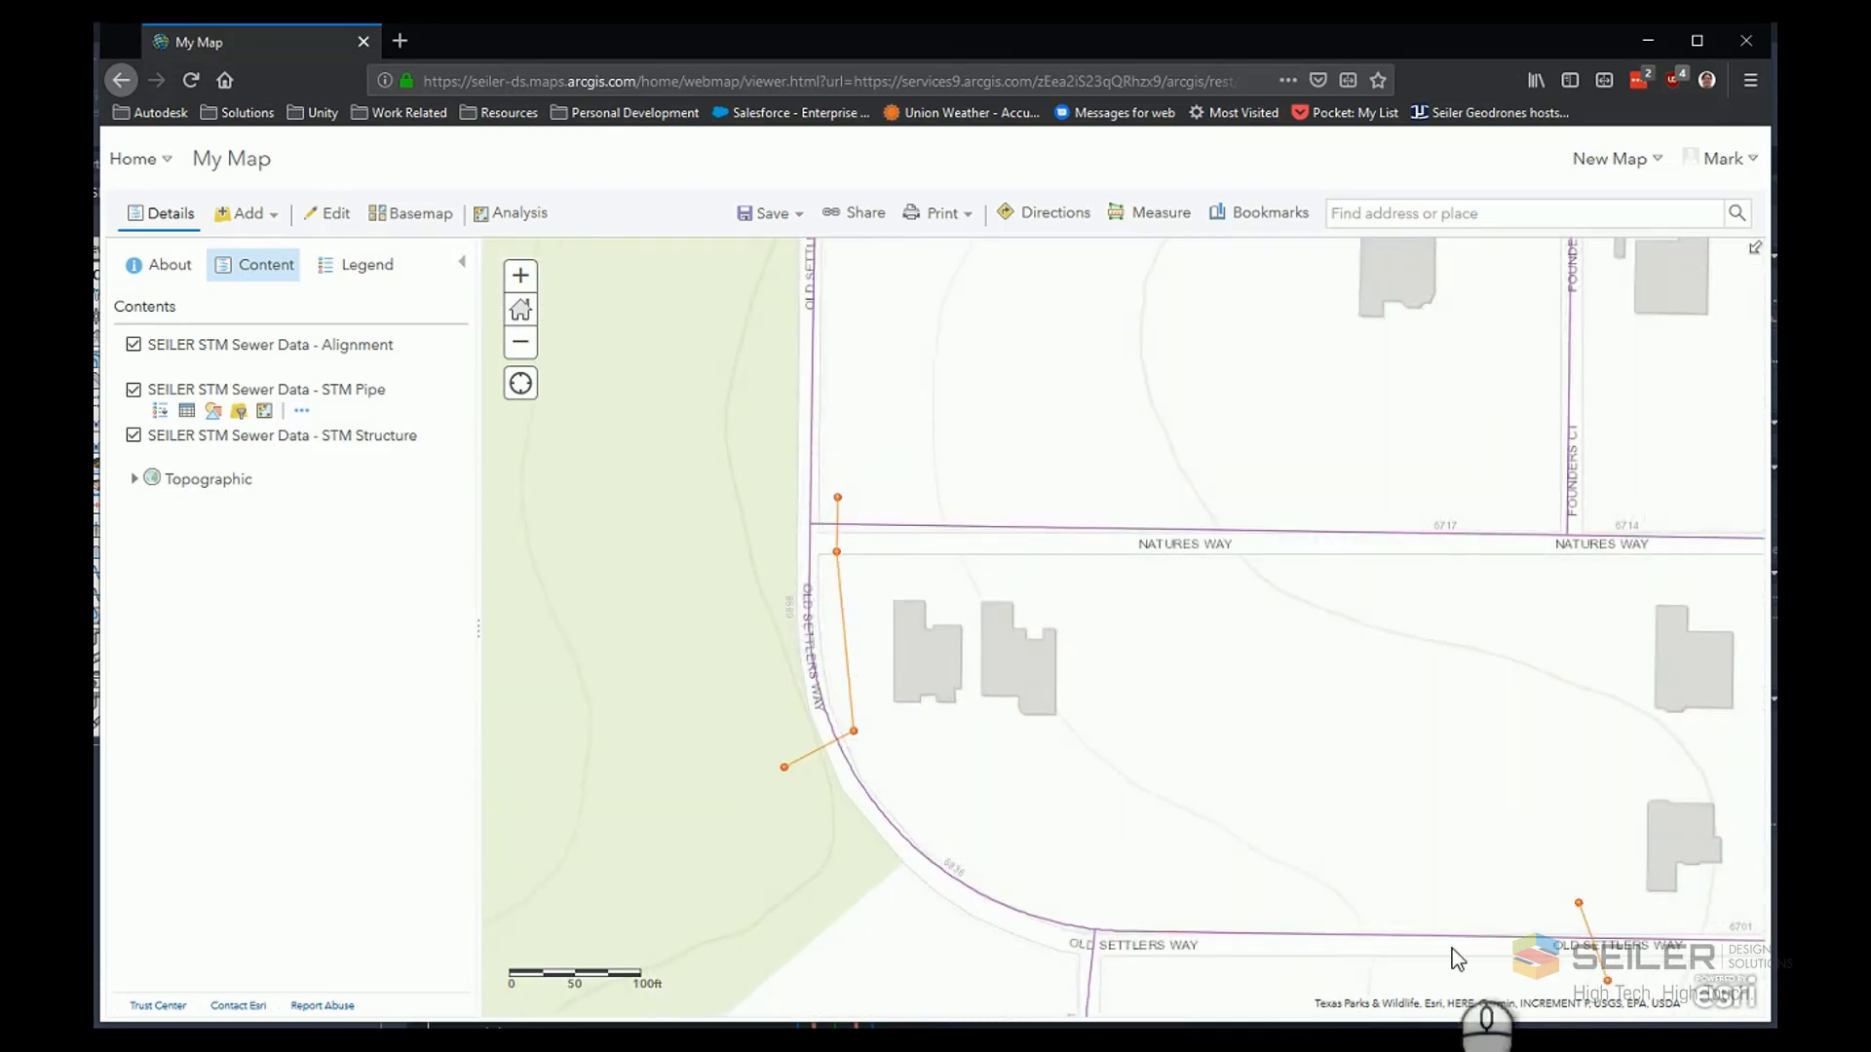
scroll(1398, 808, "down", 2)
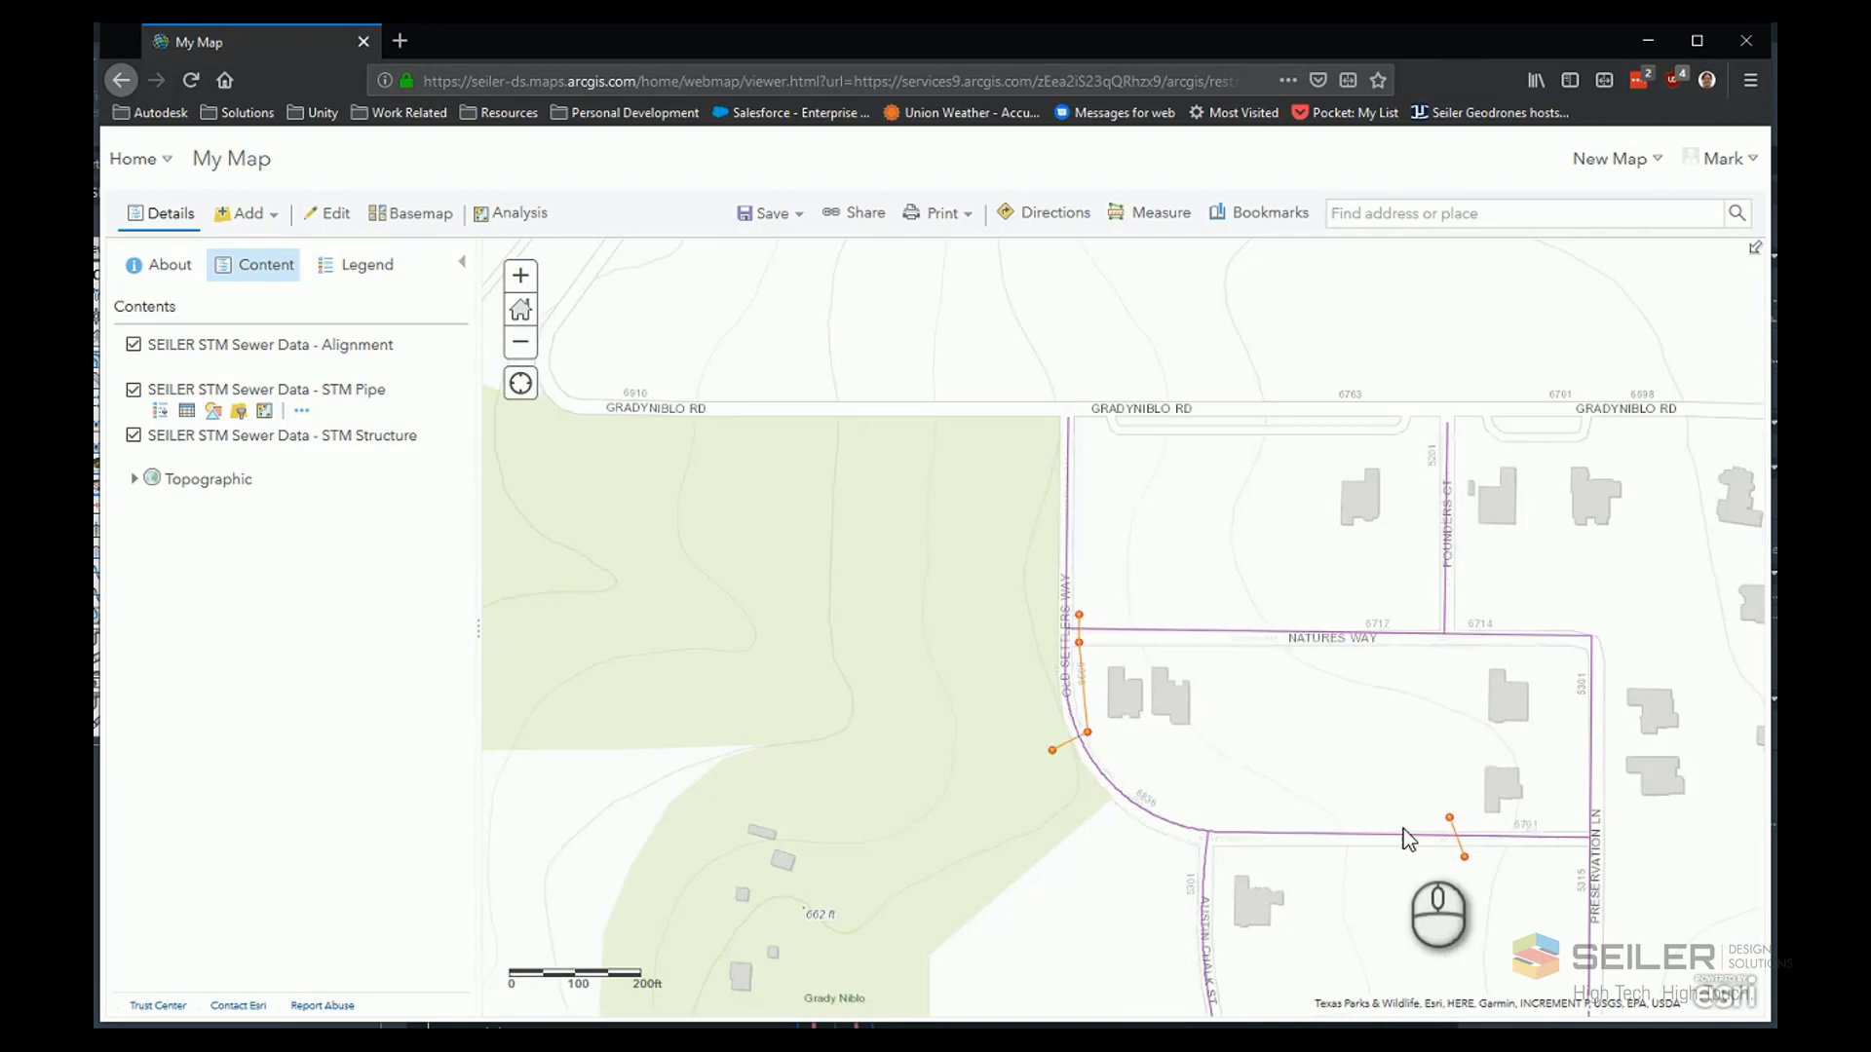
scroll(745, 534, "up", 4)
left_click(781, 517)
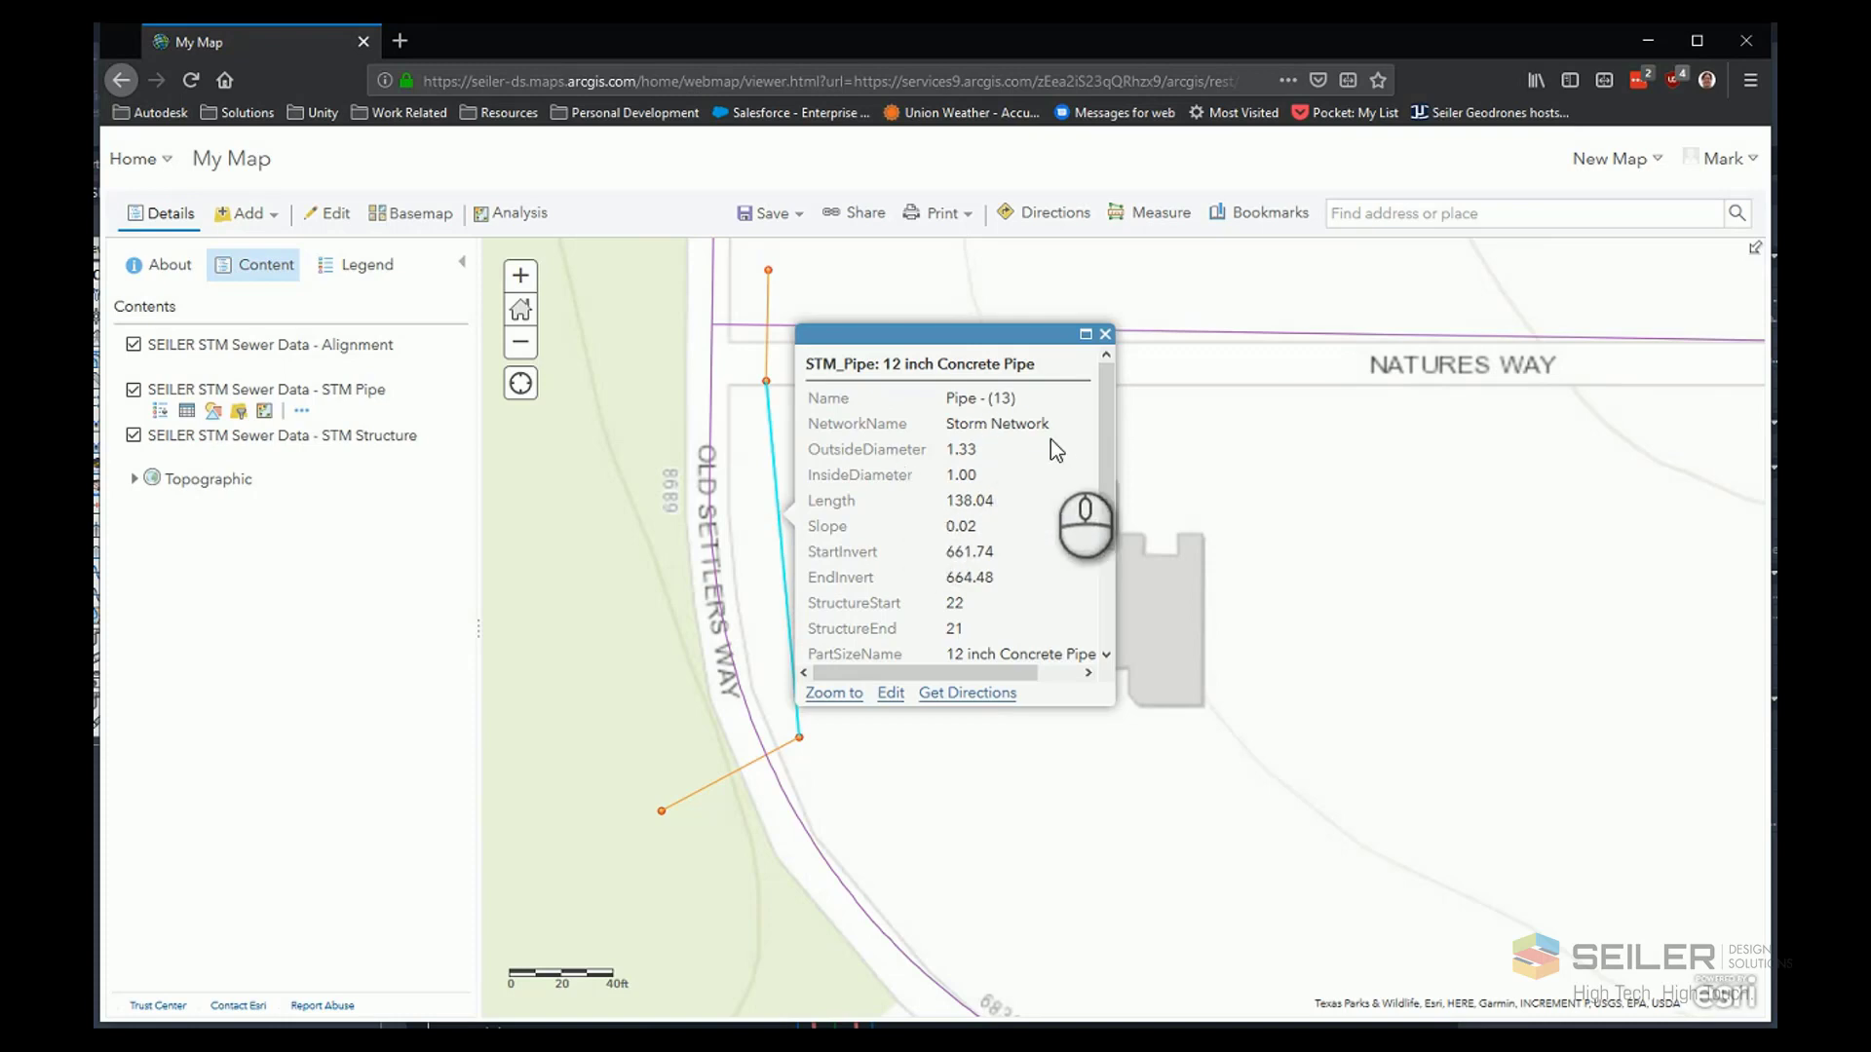
scroll(1102, 453, "down", 1)
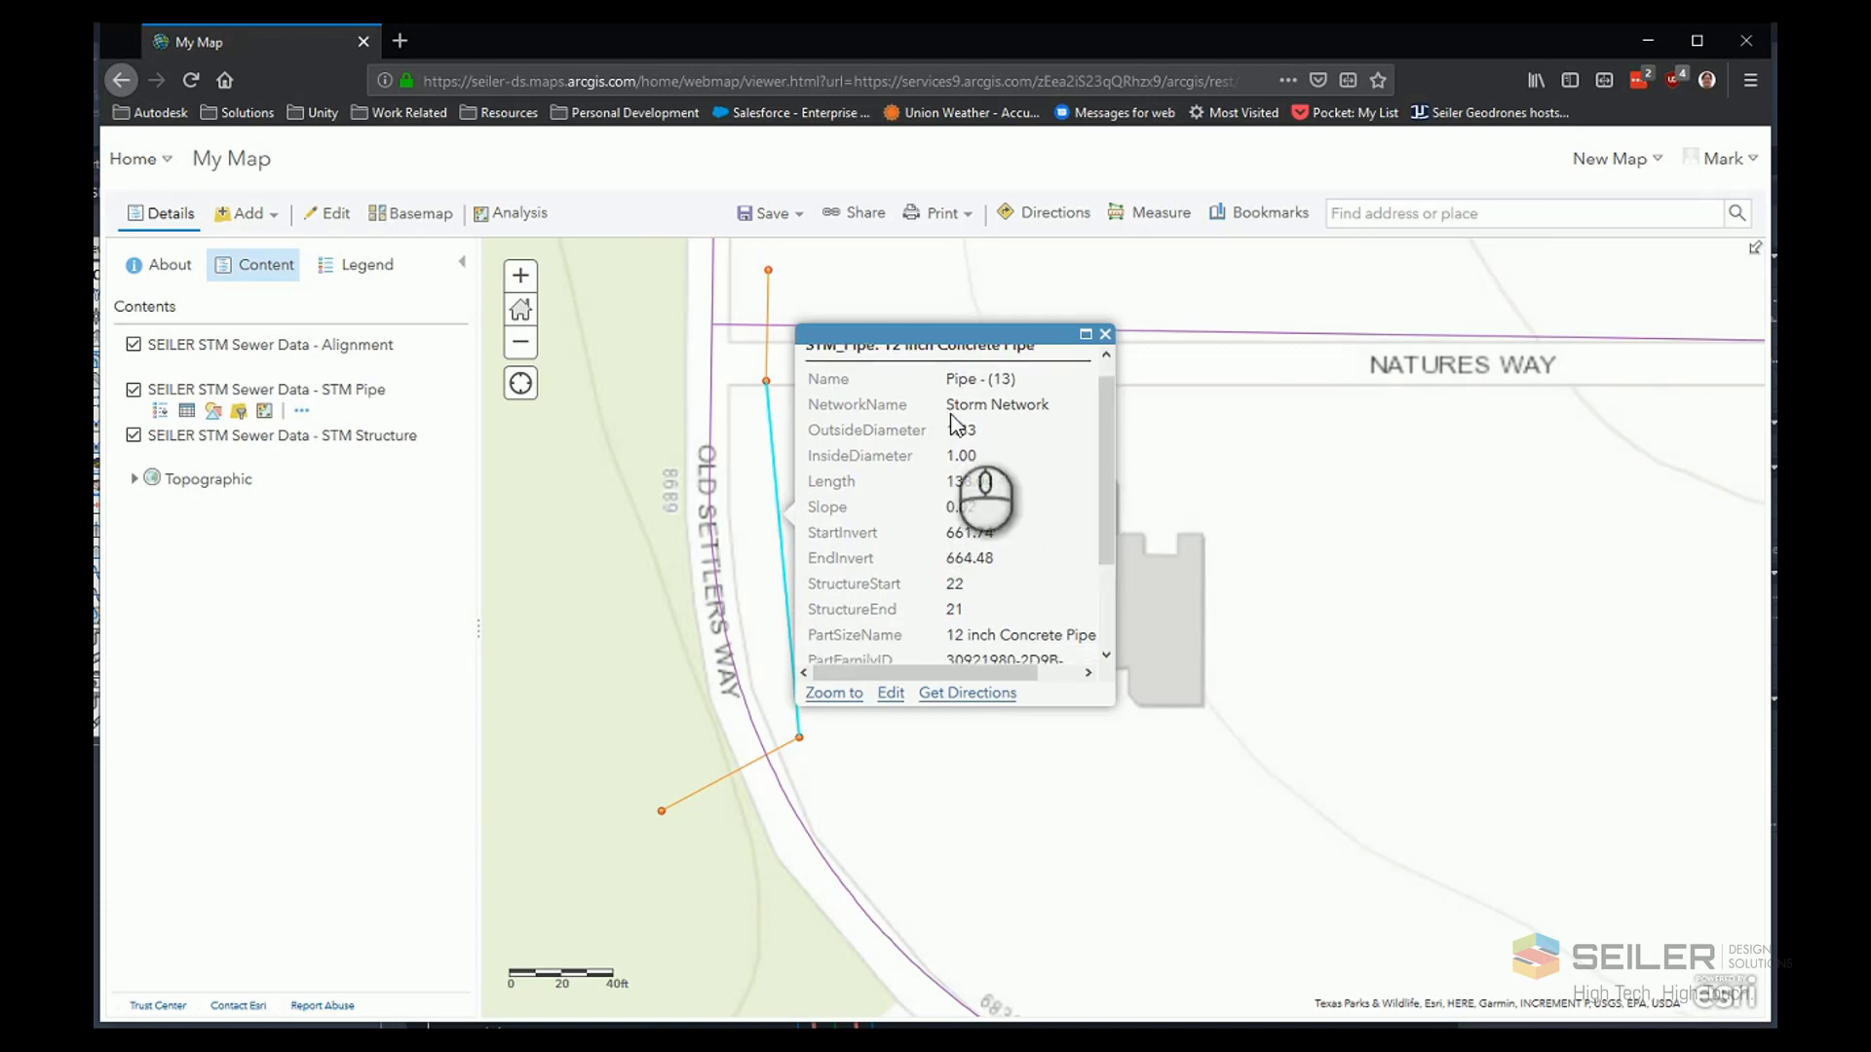
mouse_move(1108, 483)
left_mouse_down()
mouse_move(1103, 557)
mouse_move(1121, 451)
left_mouse_up()
scroll(1120, 450, "down", 3)
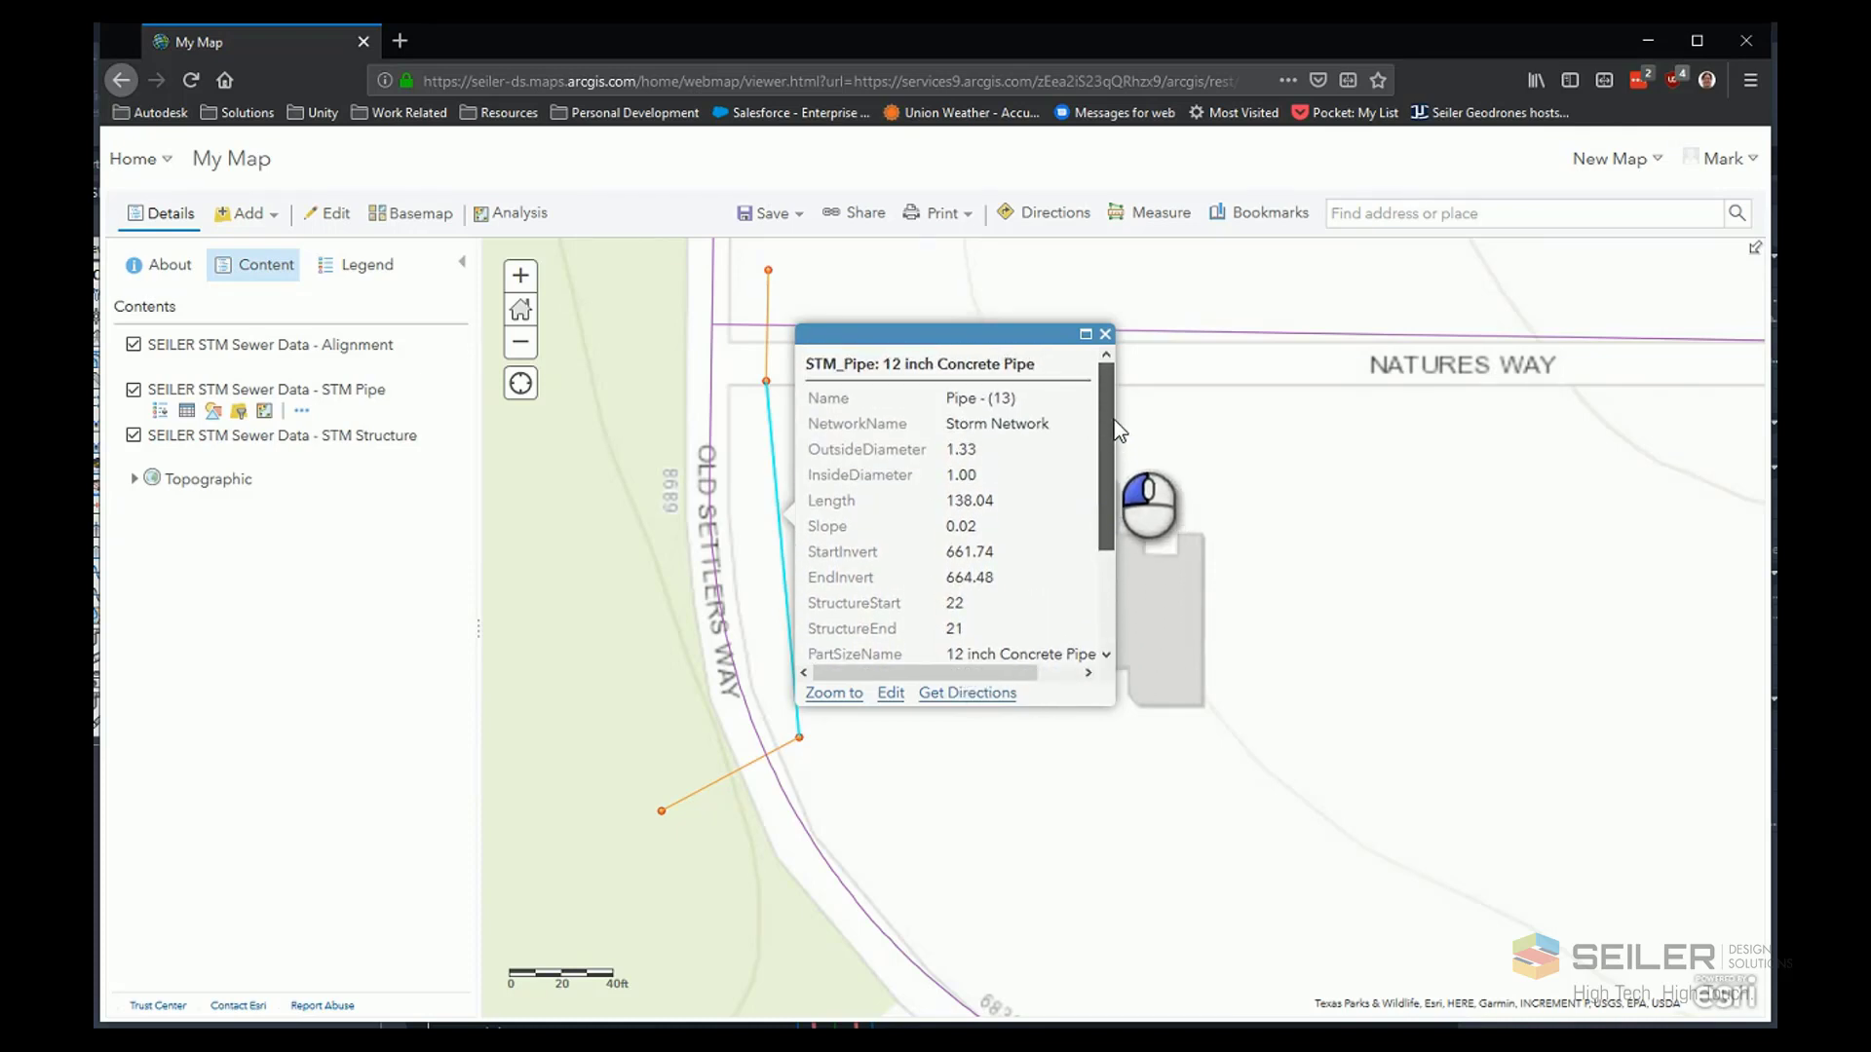
left_click(1107, 336)
scroll(809, 478, "down", 2)
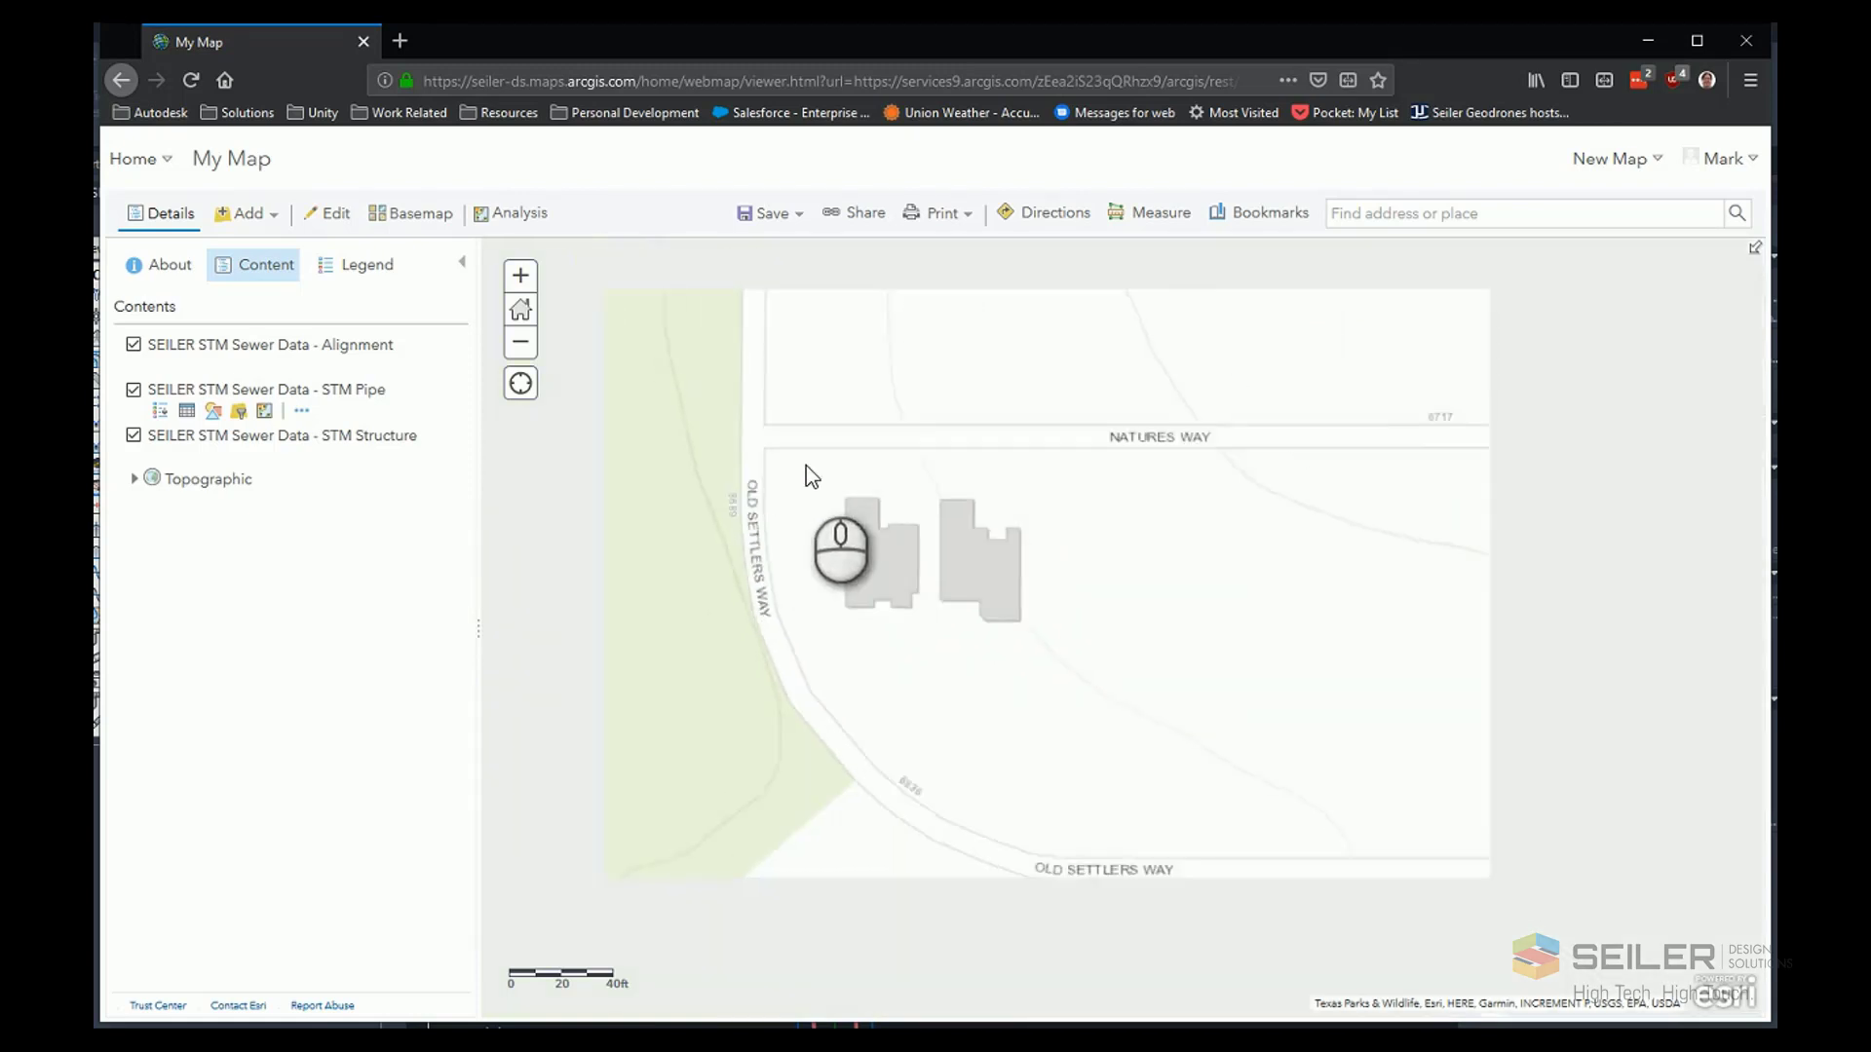
left_click(755, 513)
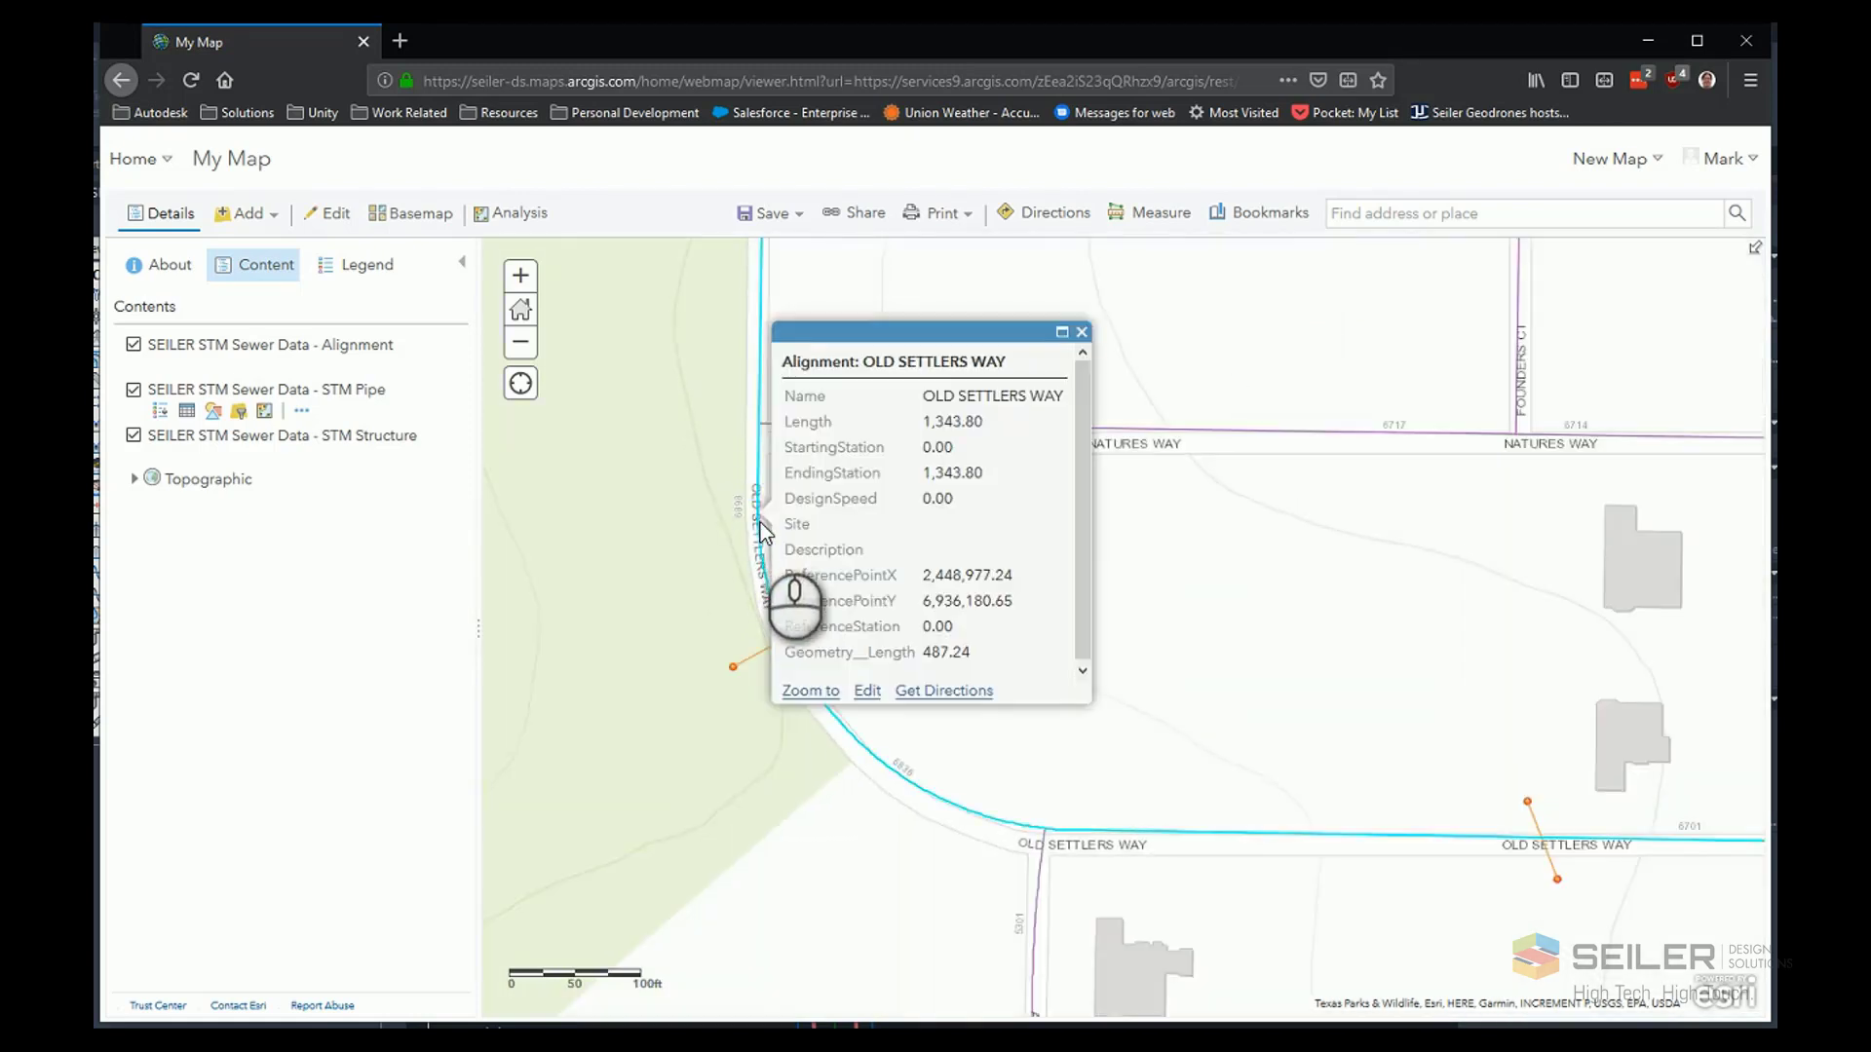
left_click_drag(1081, 419, 1084, 446)
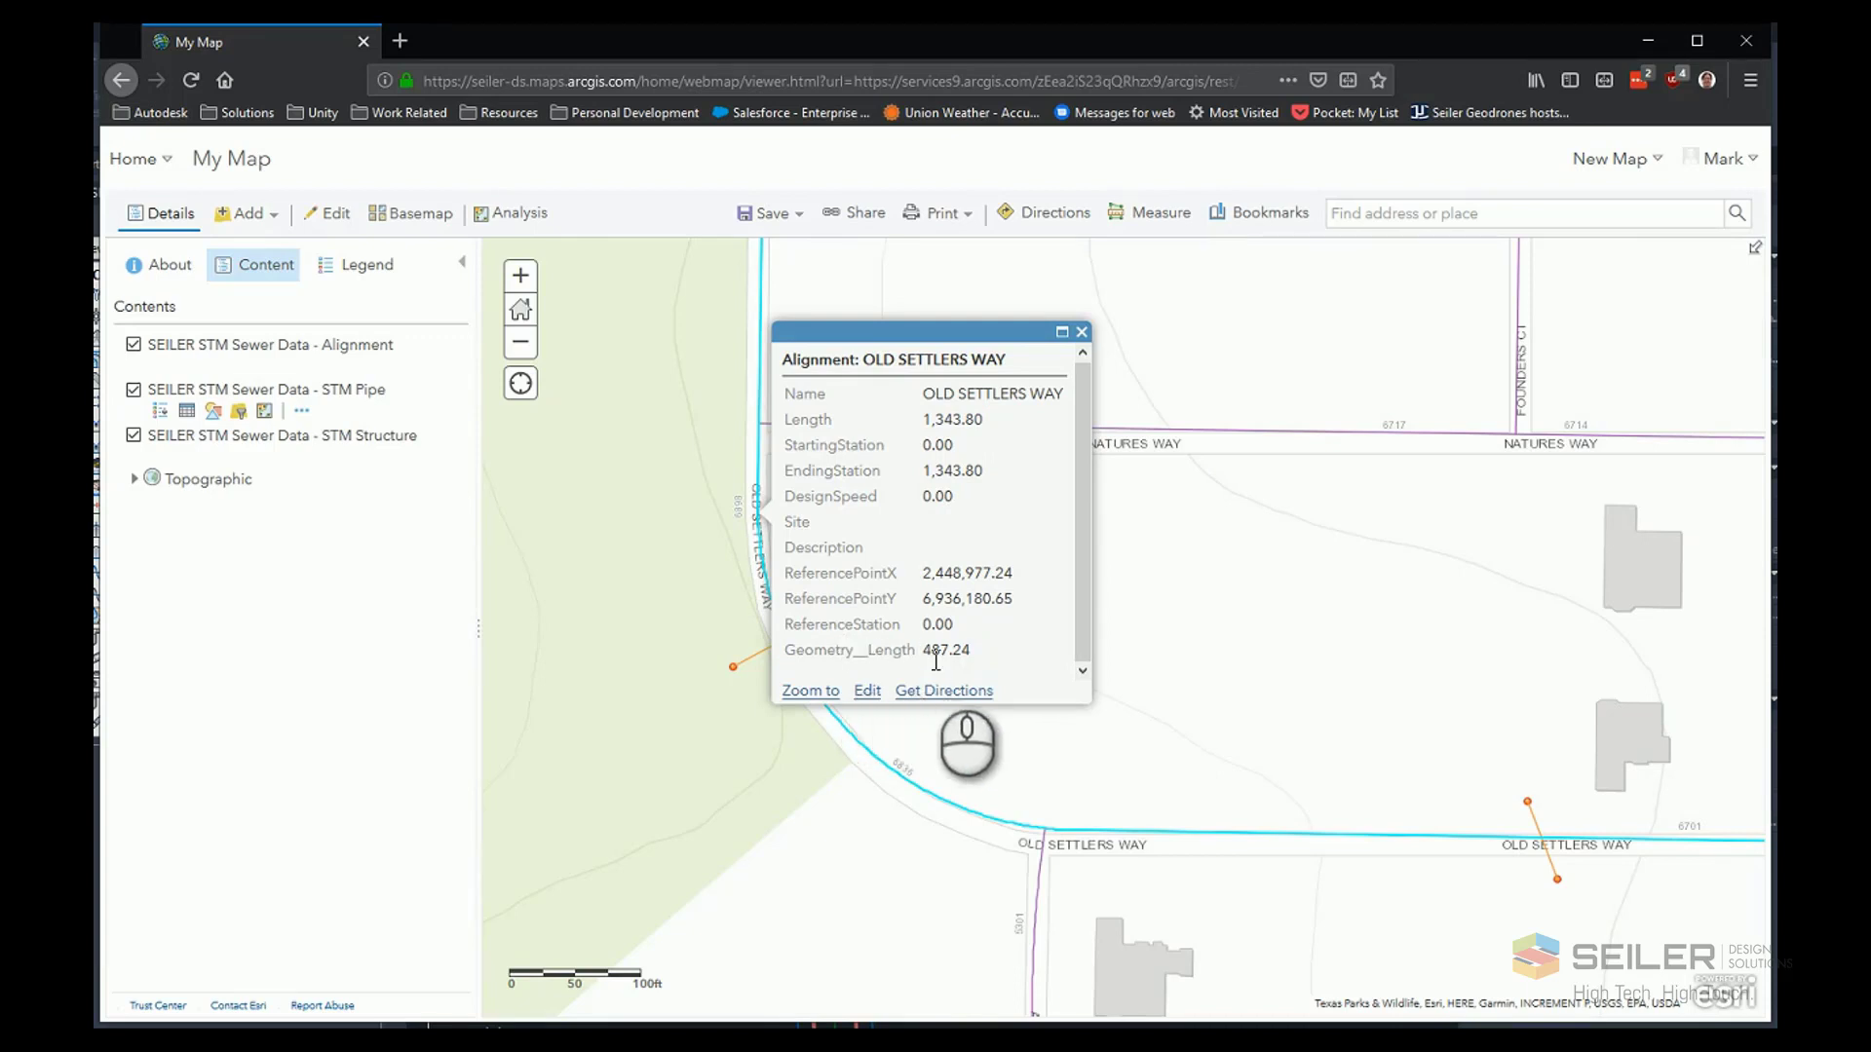
left_click(1082, 332)
scroll(793, 504, "down", 2)
scroll(1035, 624, "up", 2)
scroll(982, 610, "down", 2)
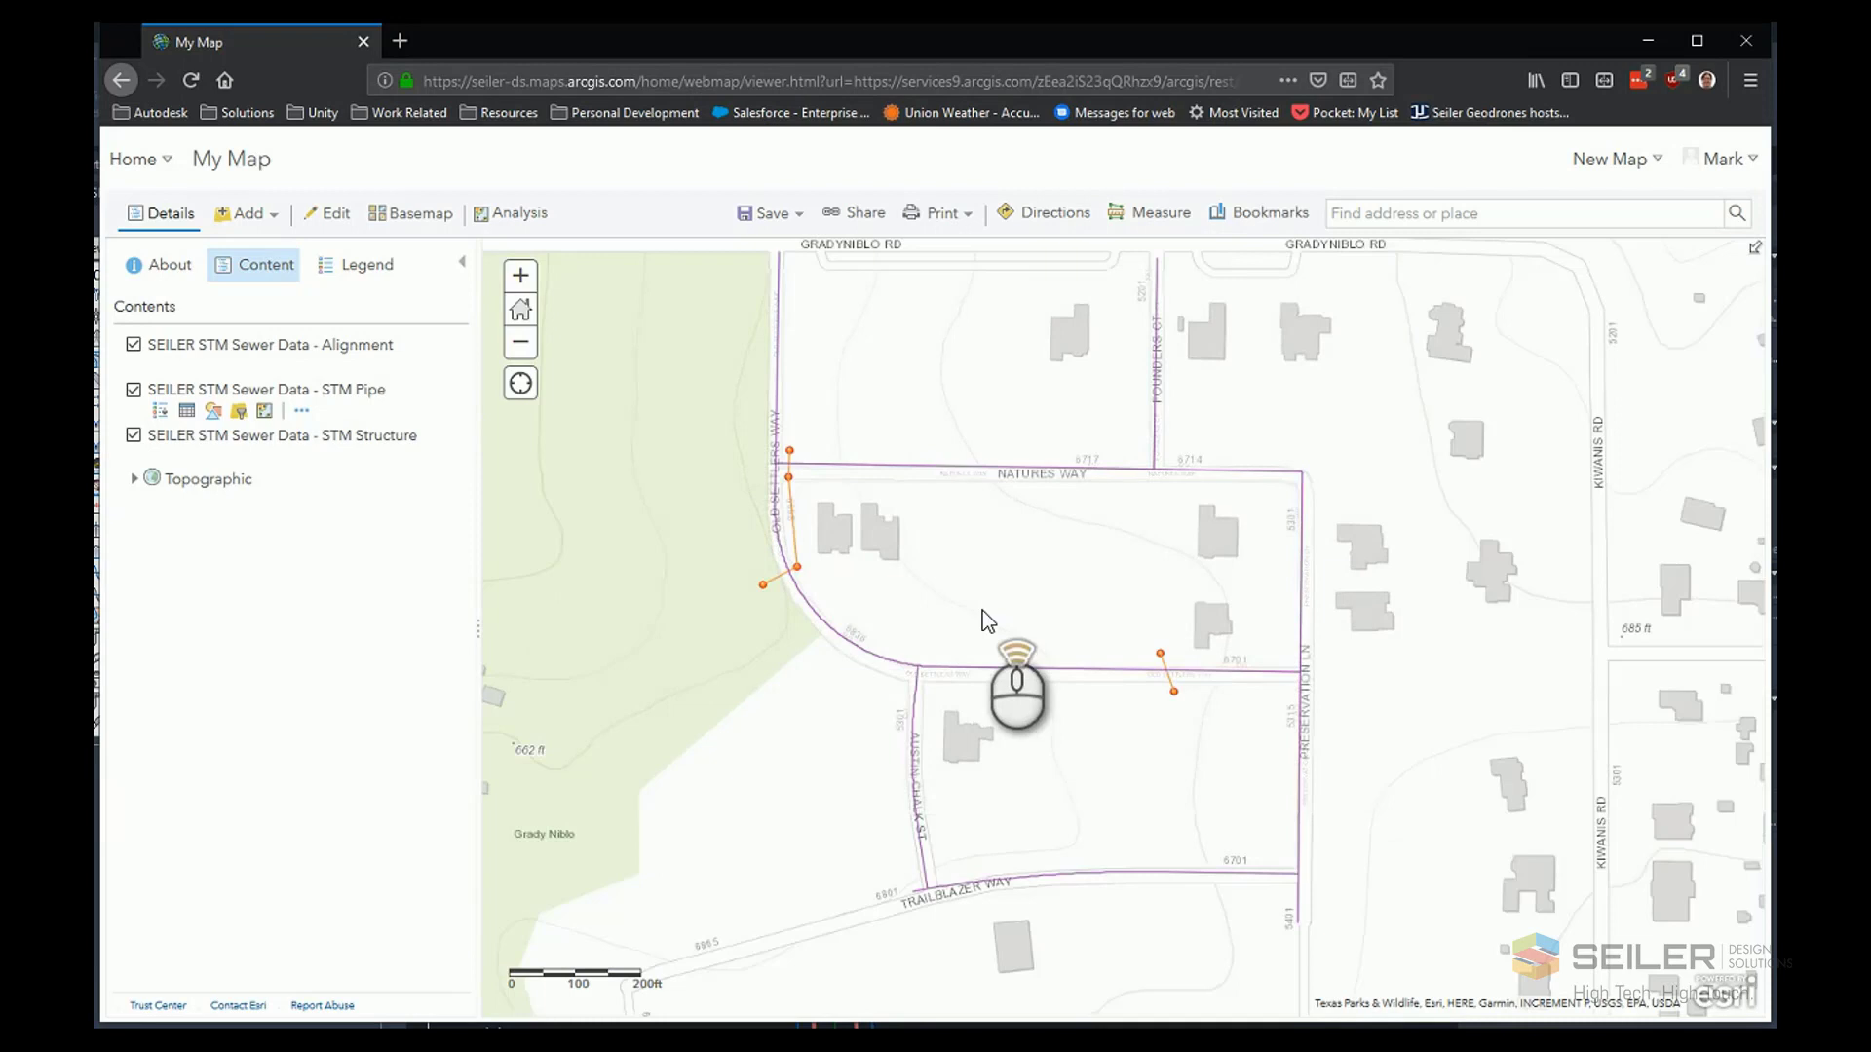
Zoom the map around the streets, then minimize the browser to return to Civil 3D.
scroll(983, 612, "up", 1)
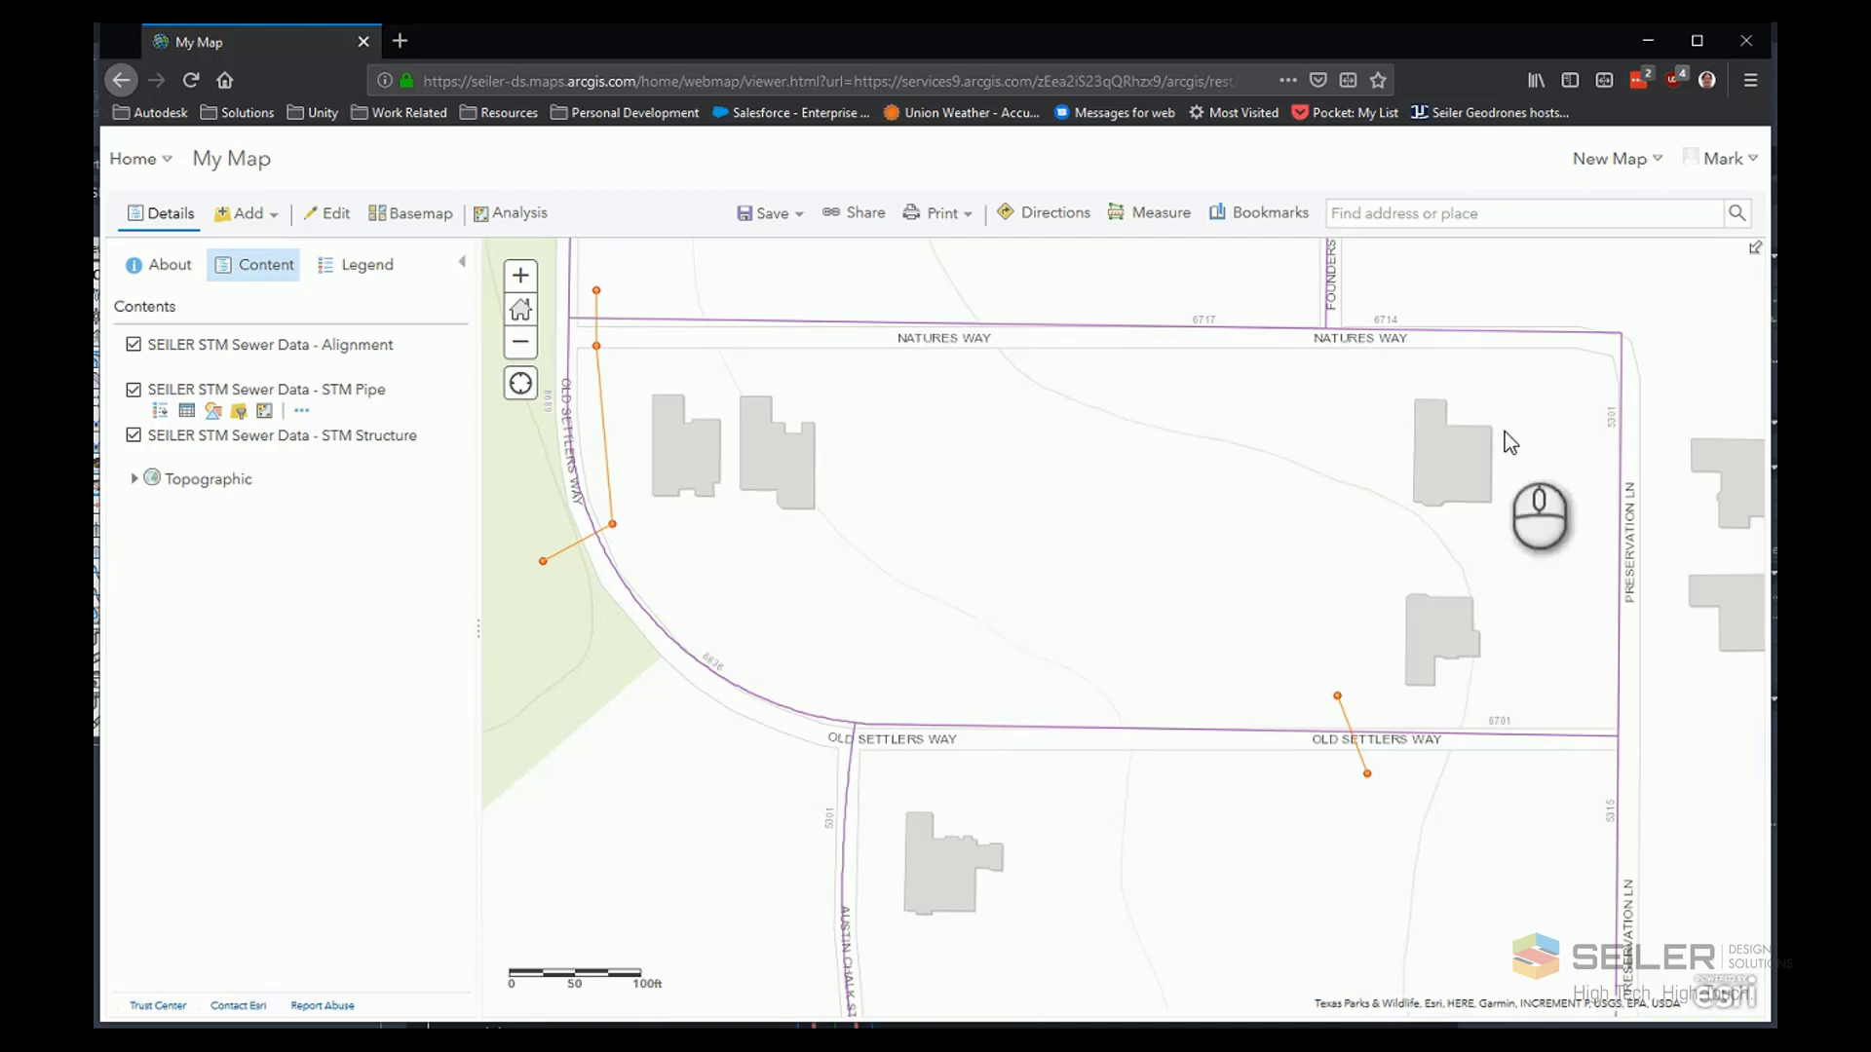
left_click(1645, 41)
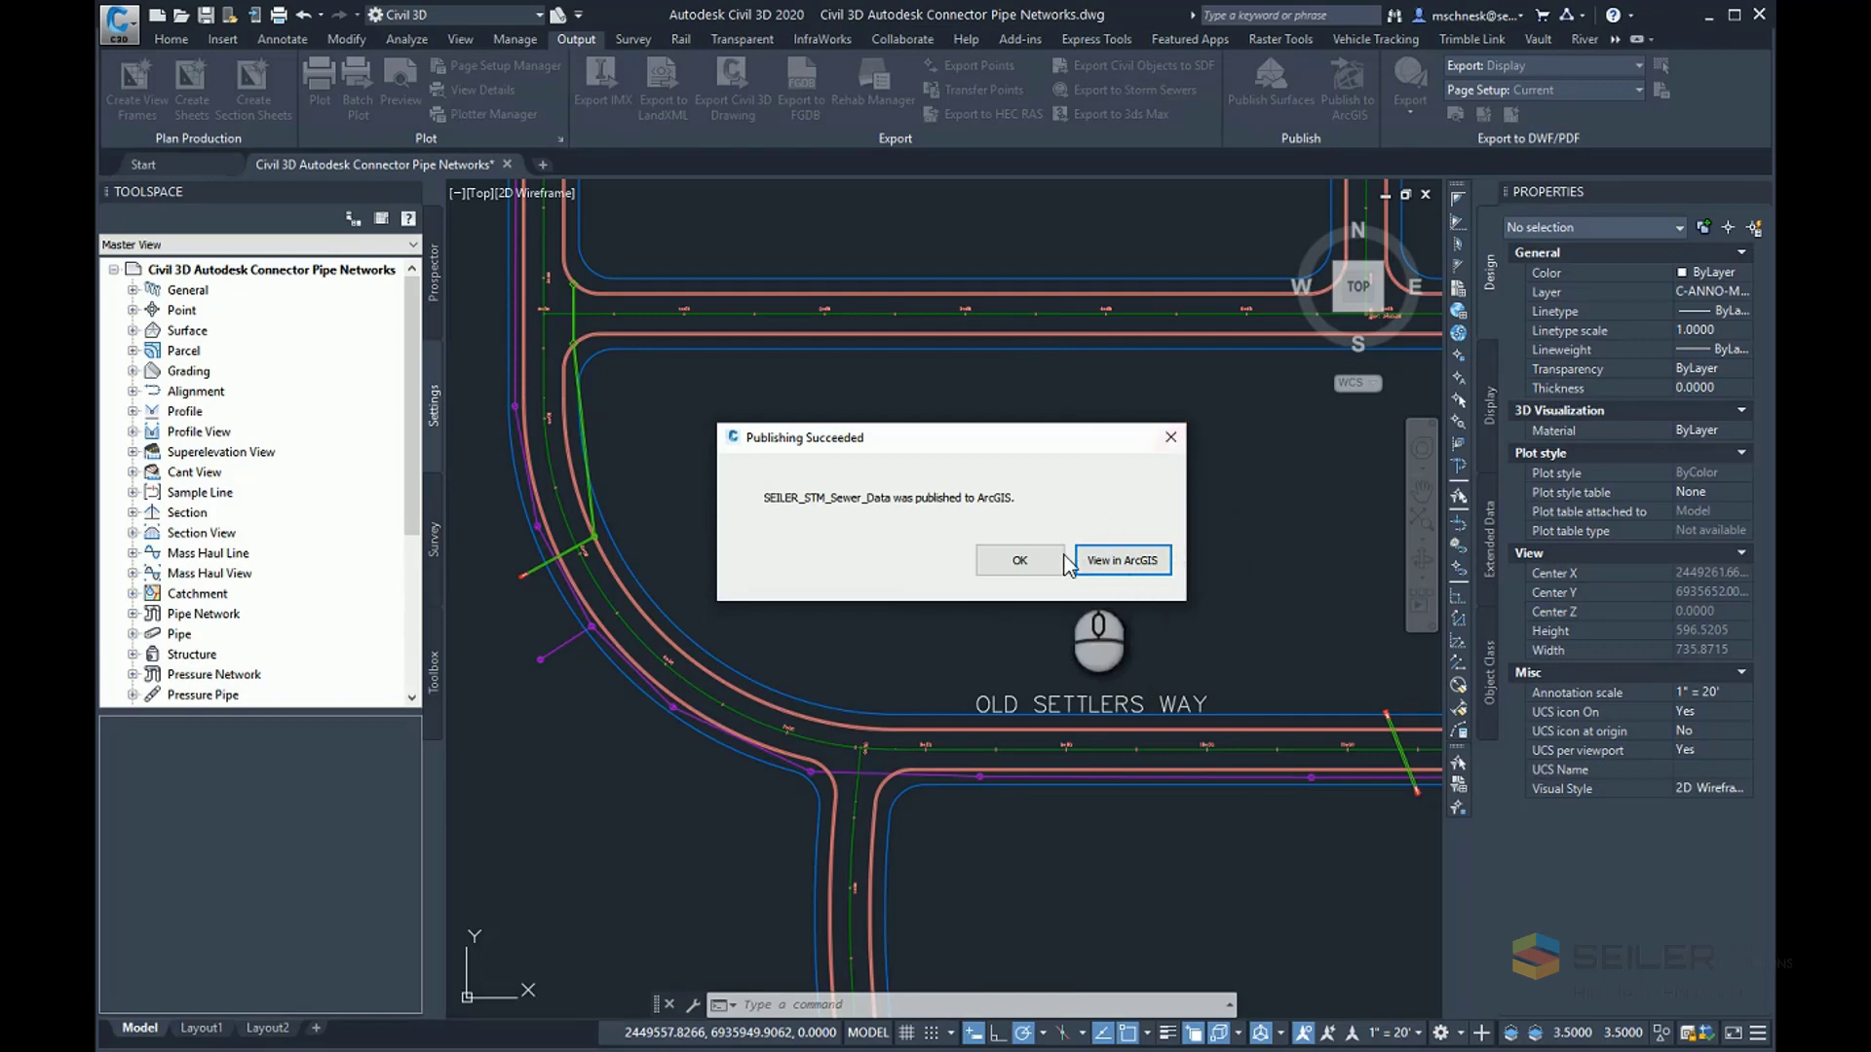
Close the Publishing Succeeded dialog and check the alignment's station tooltip in the drawing.
left_click(1170, 437)
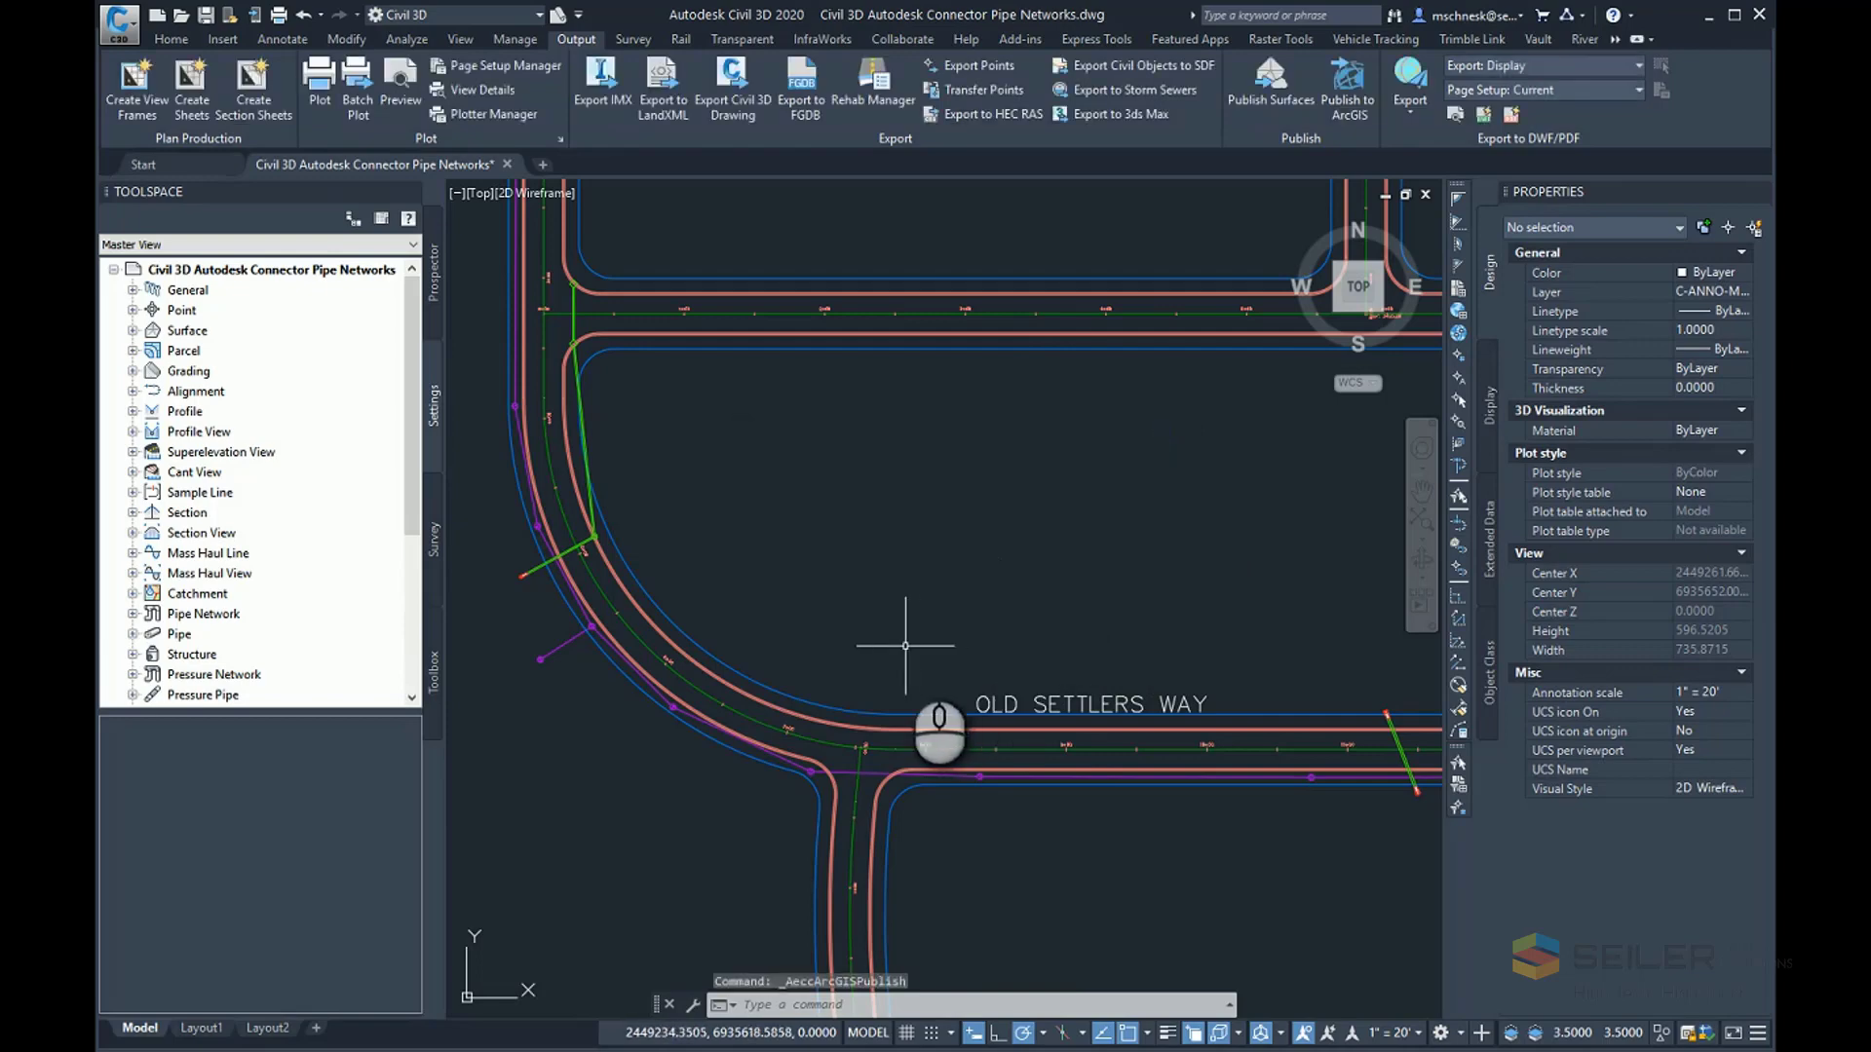
mouse_move(905, 644)
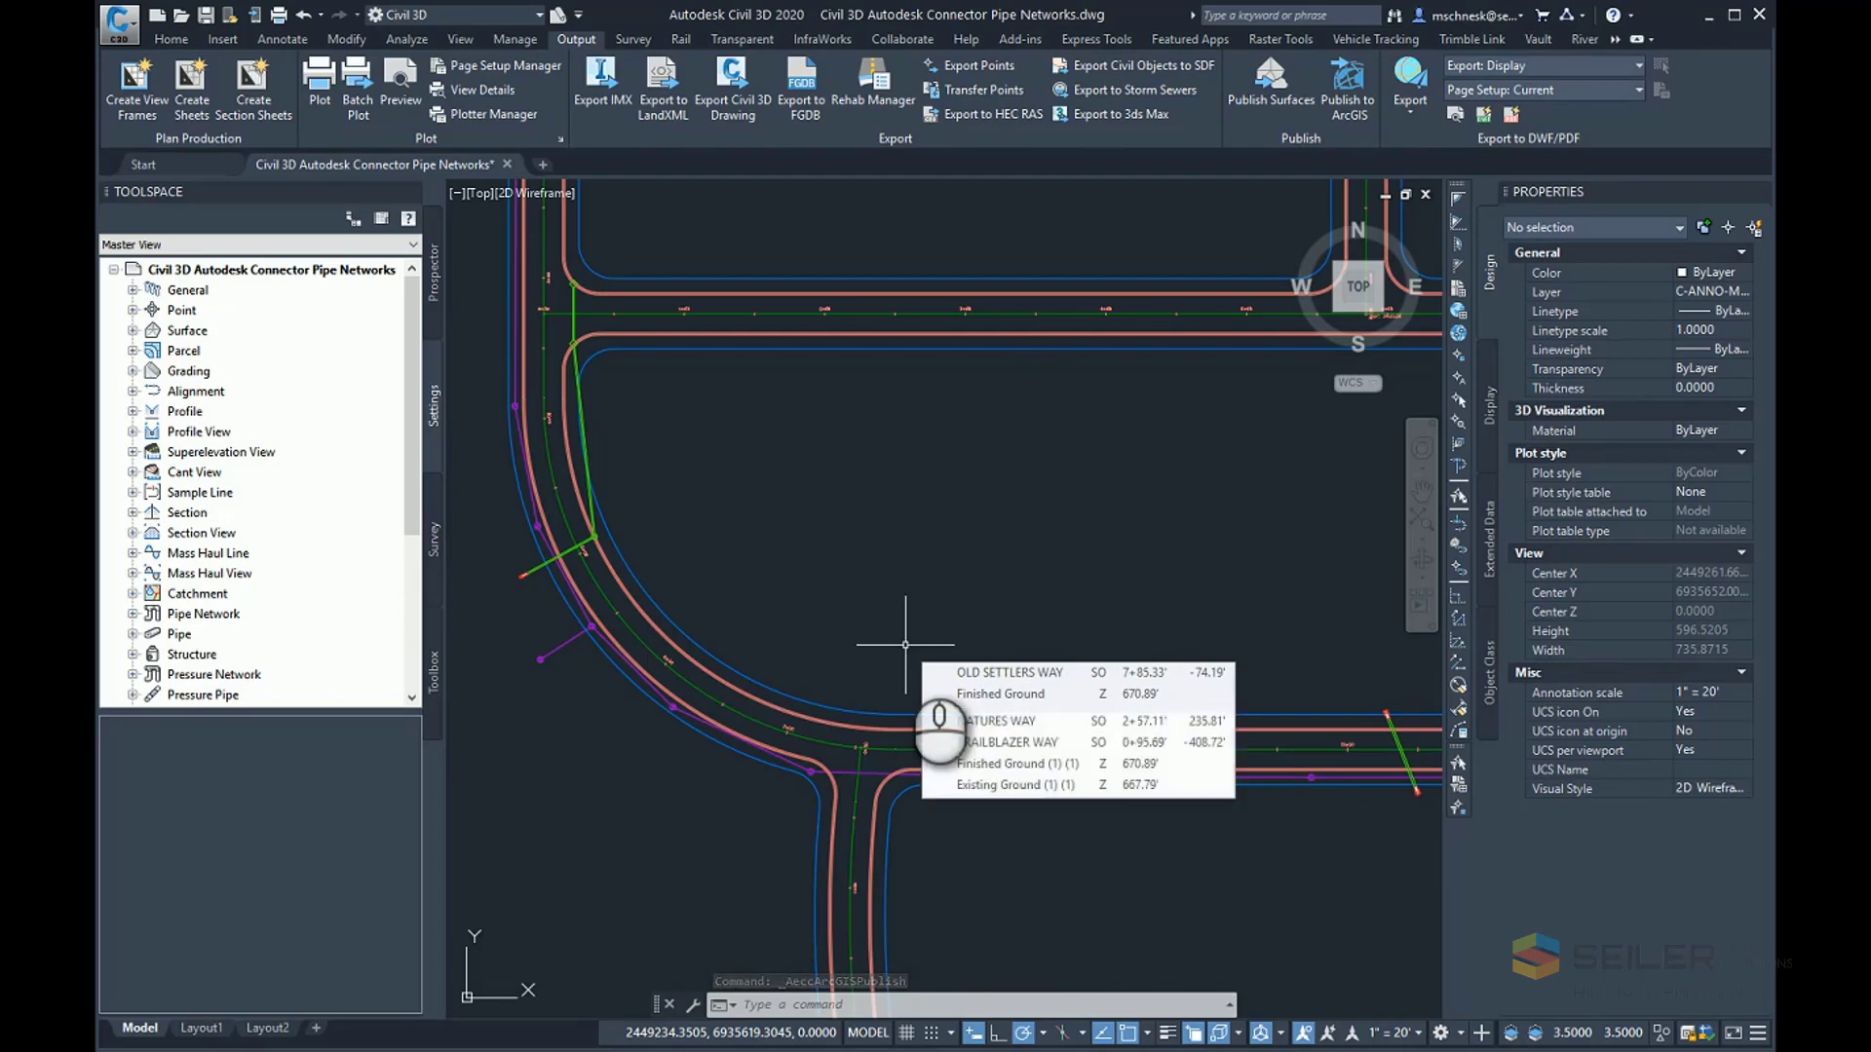
mouse_move(833, 566)
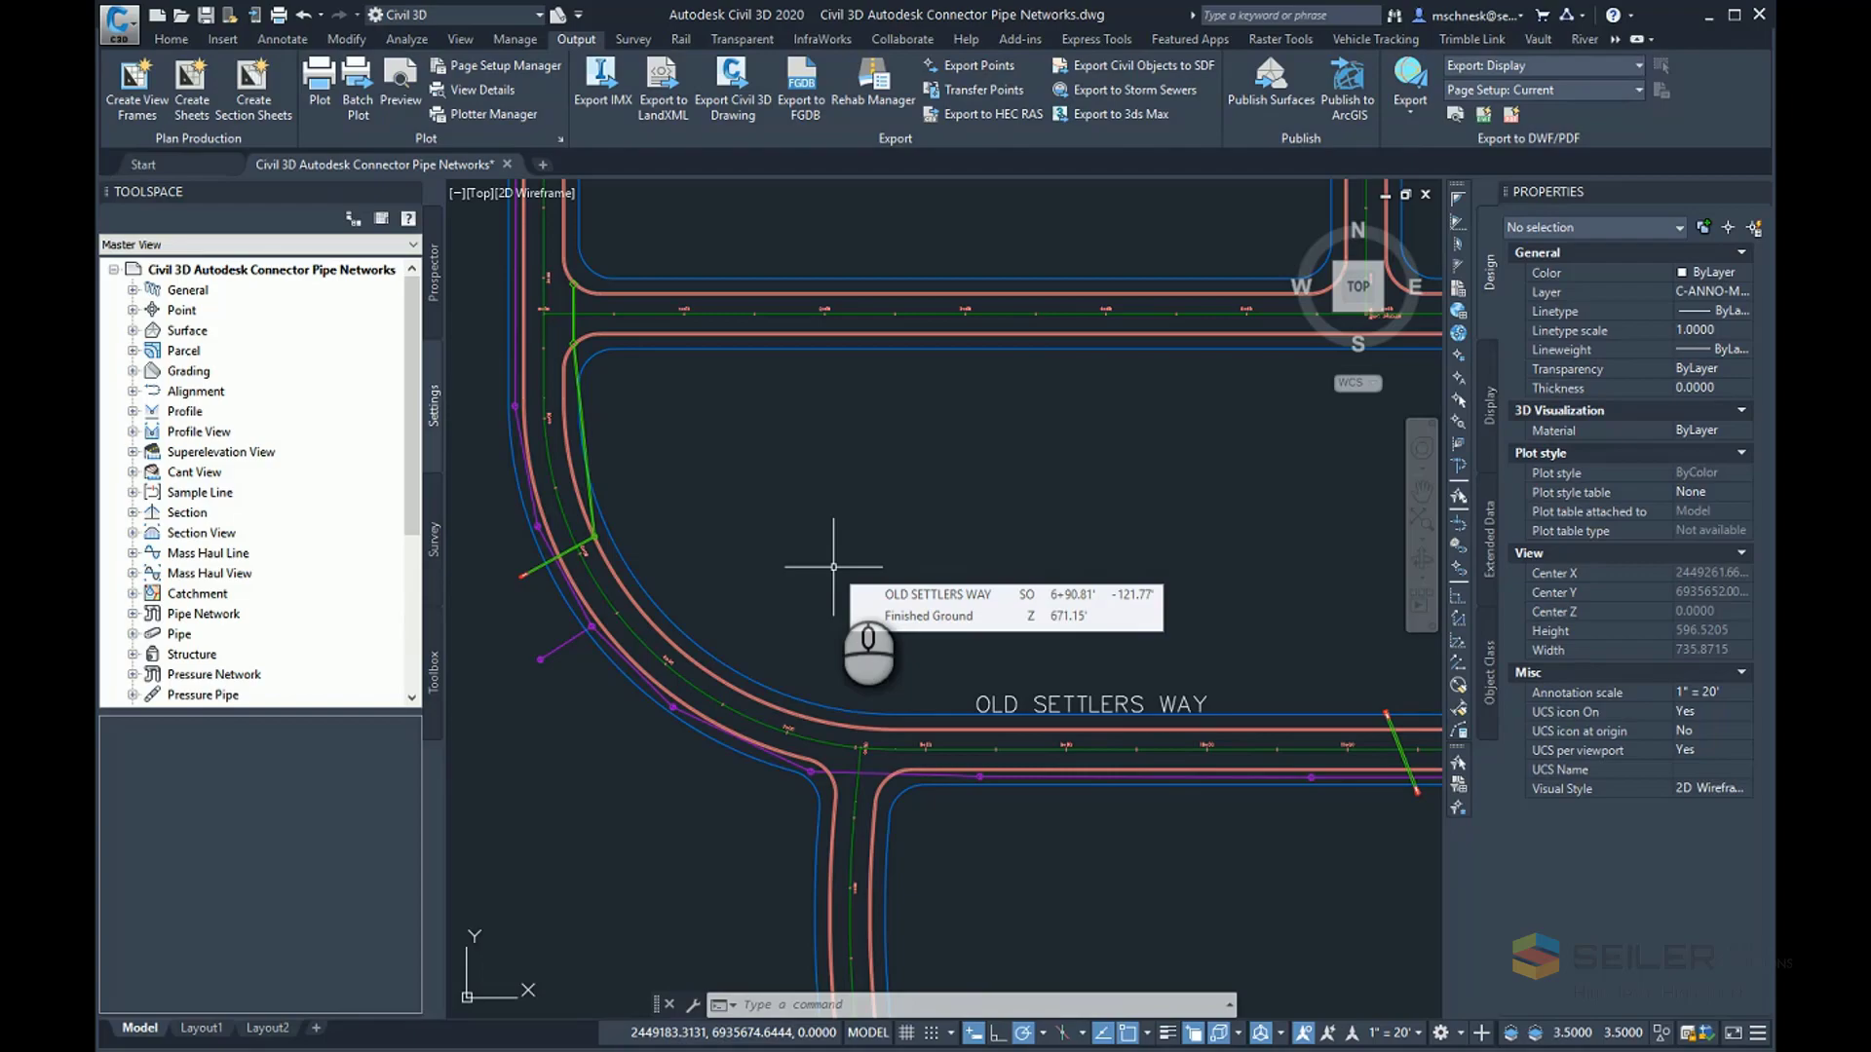